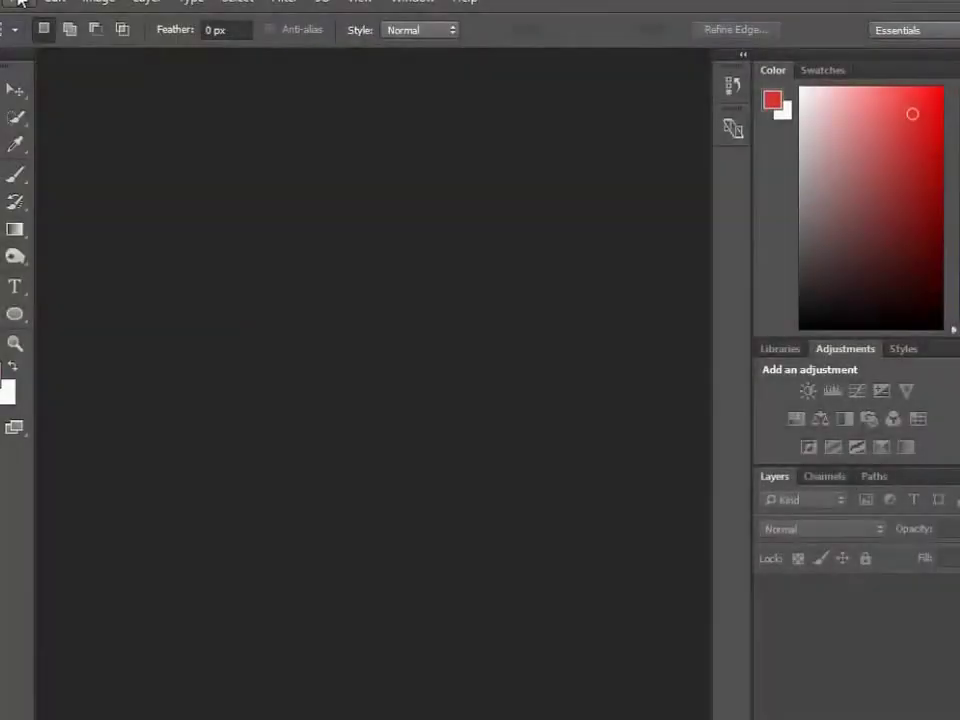
Create a new 2249 × 2000 px document with a transparent background.
{"action": "left_click", "coordinate": [20, 3]}
{"action": "left_click", "coordinate": [34, 17]}
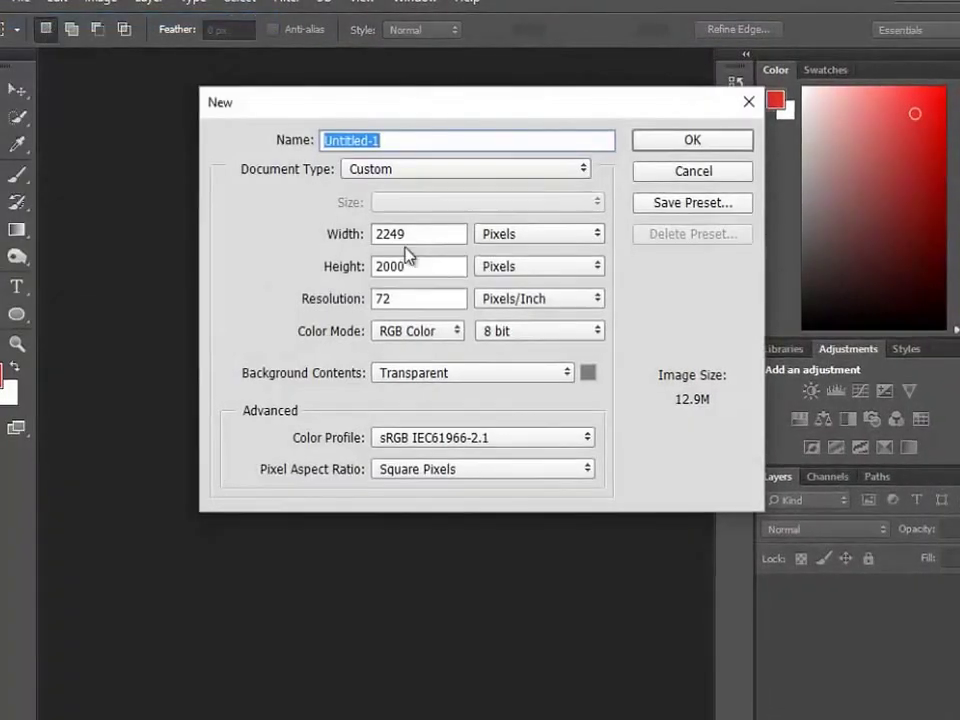
{"action": "left_click", "coordinate": [476, 372]}
{"action": "left_click", "coordinate": [474, 398]}
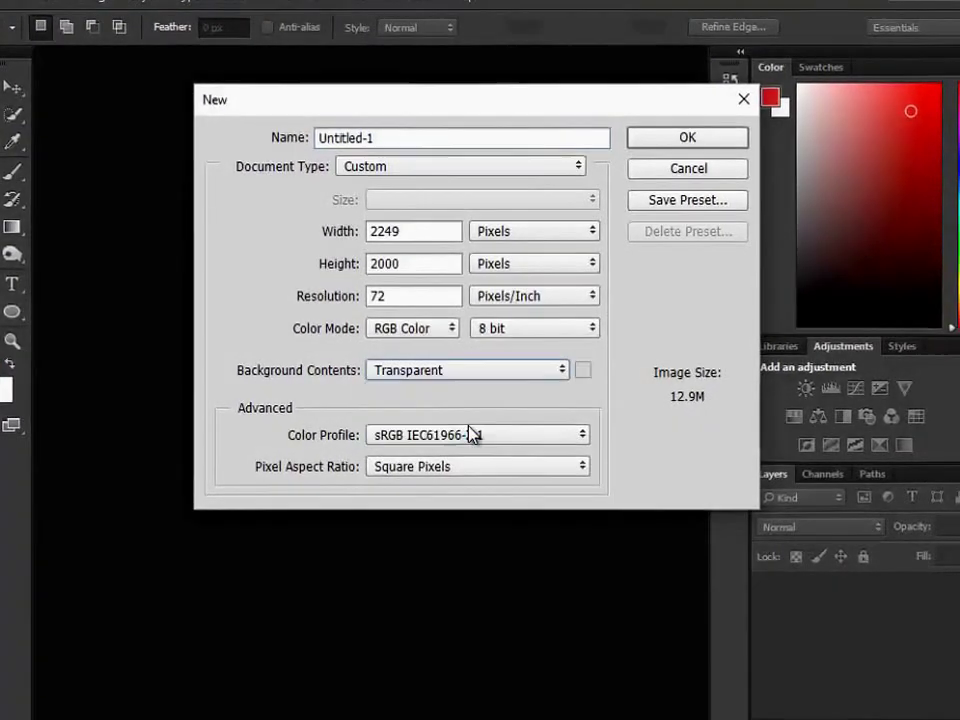
{"action": "left_click", "coordinate": [682, 140]}
Place IMG_9408 as a linked image on the canvas's left side, slightly widened.
{"action": "left_click", "coordinate": [20, 3]}
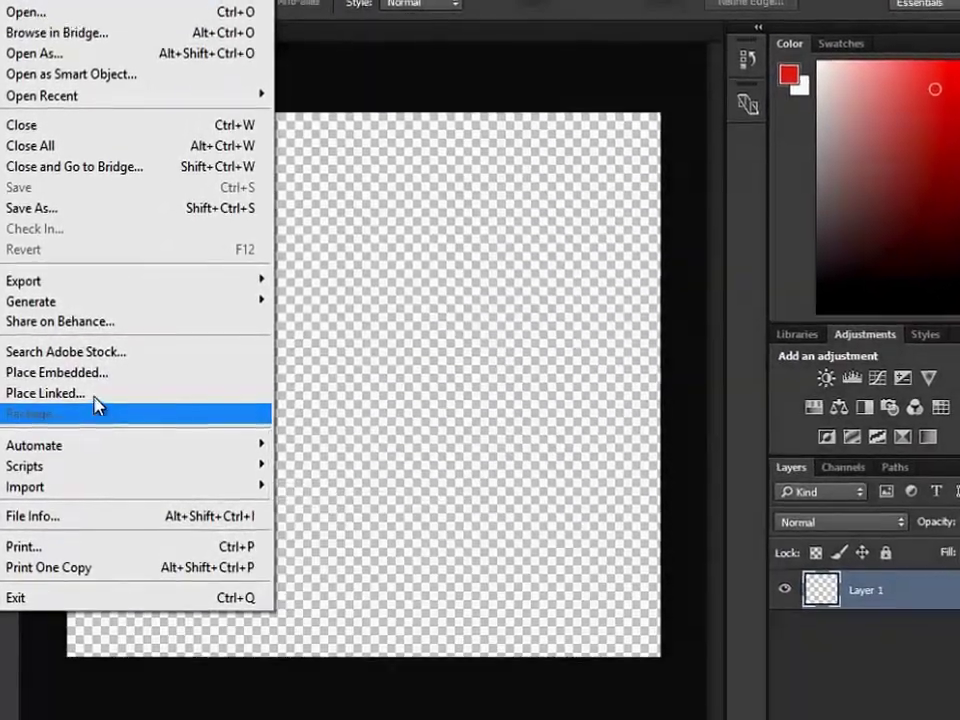
{"action": "left_click", "coordinate": [96, 393]}
{"action": "double_click", "coordinate": [574, 182]}
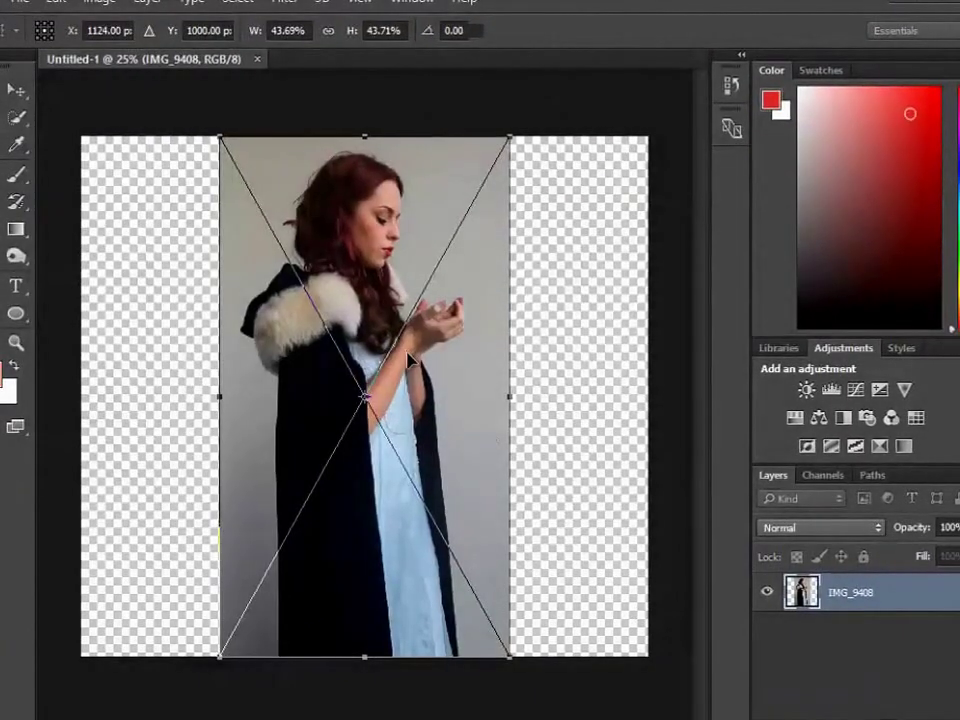
{"action": "left_click_drag", "start_coordinate": [440, 330], "coordinate": [303, 330]}
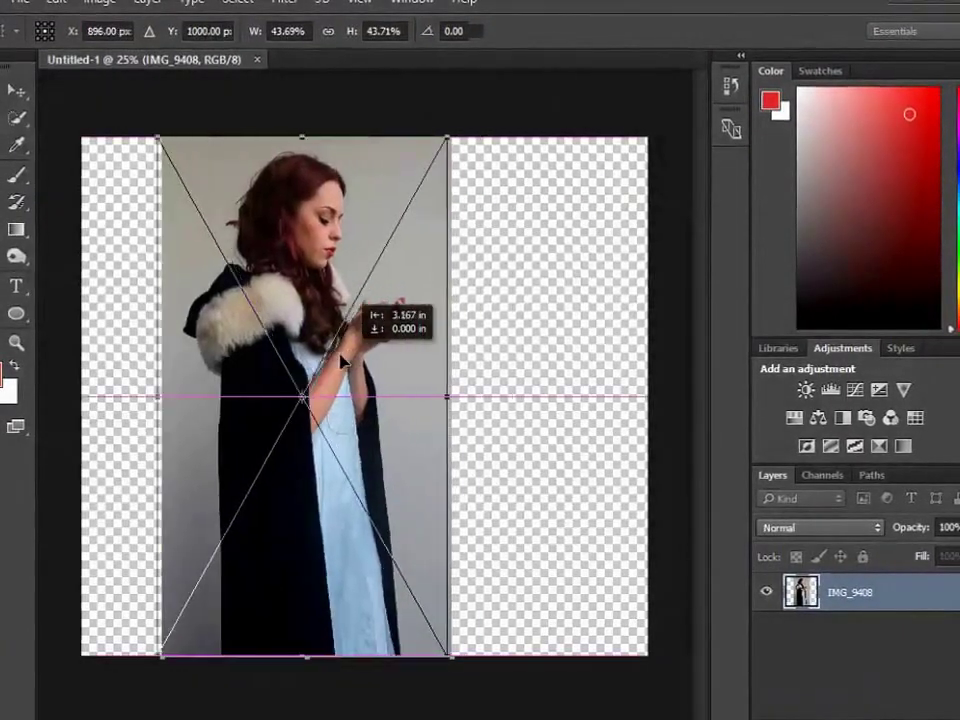
{"action": "left_click_drag", "start_coordinate": [371, 397], "coordinate": [380, 399]}
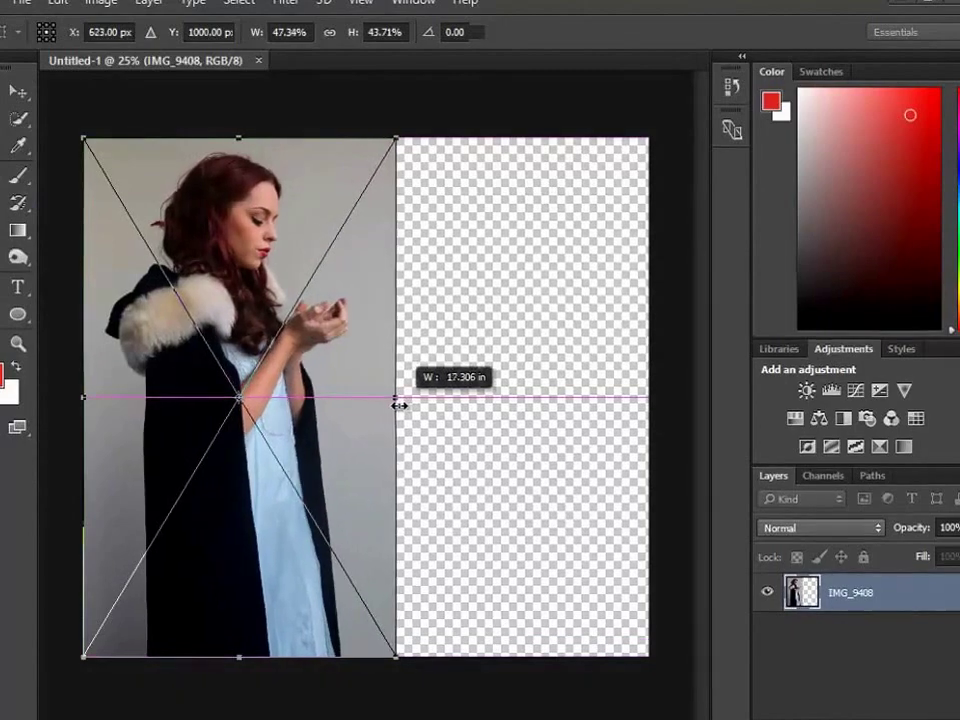
{"action": "key", "text": "Return"}
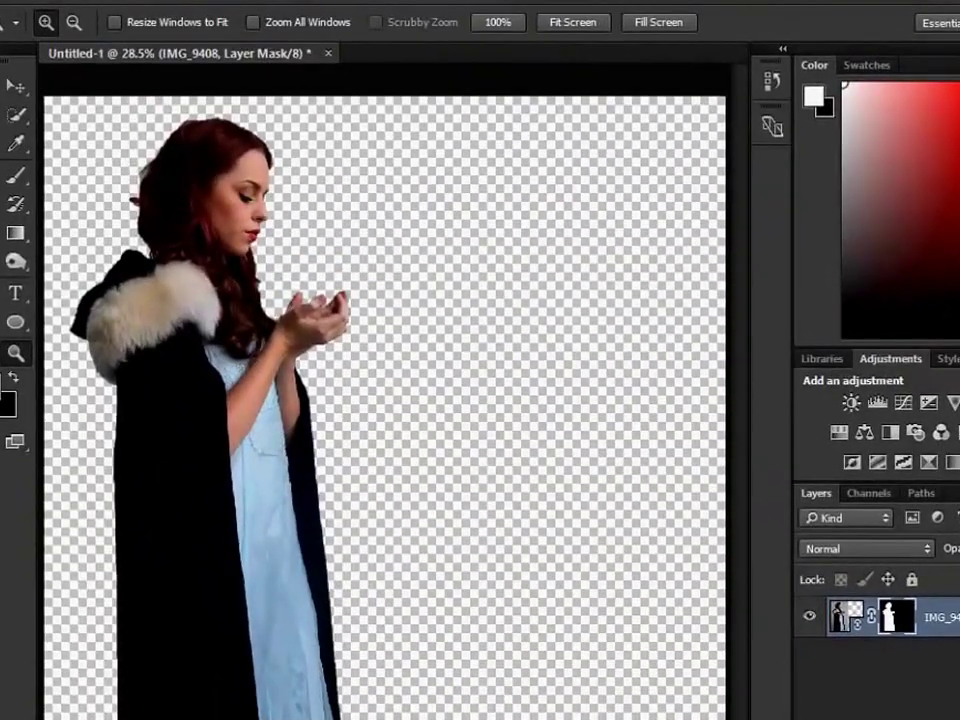
Duplicate the cut-out woman layer and name the copy Model.
{"action": "right_click", "coordinate": [906, 622]}
{"action": "left_click", "coordinate": [947, 630]}
{"action": "right_click", "coordinate": [947, 630]}
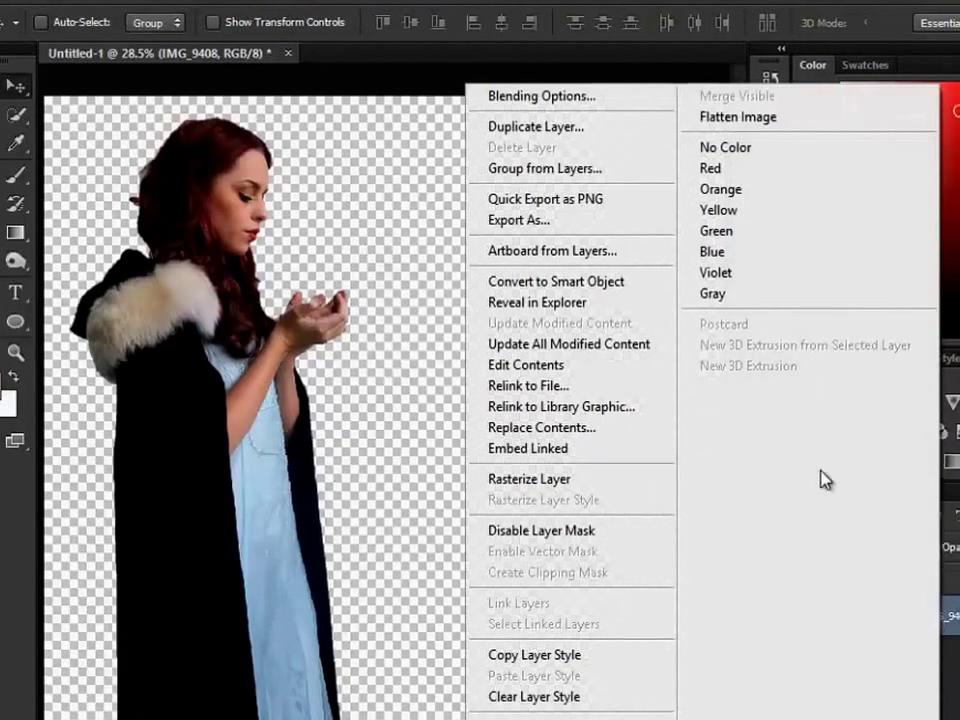
{"action": "left_click", "coordinate": [606, 139]}
{"action": "left_click", "coordinate": [536, 236]}
{"action": "key", "text": "BackSpace"}
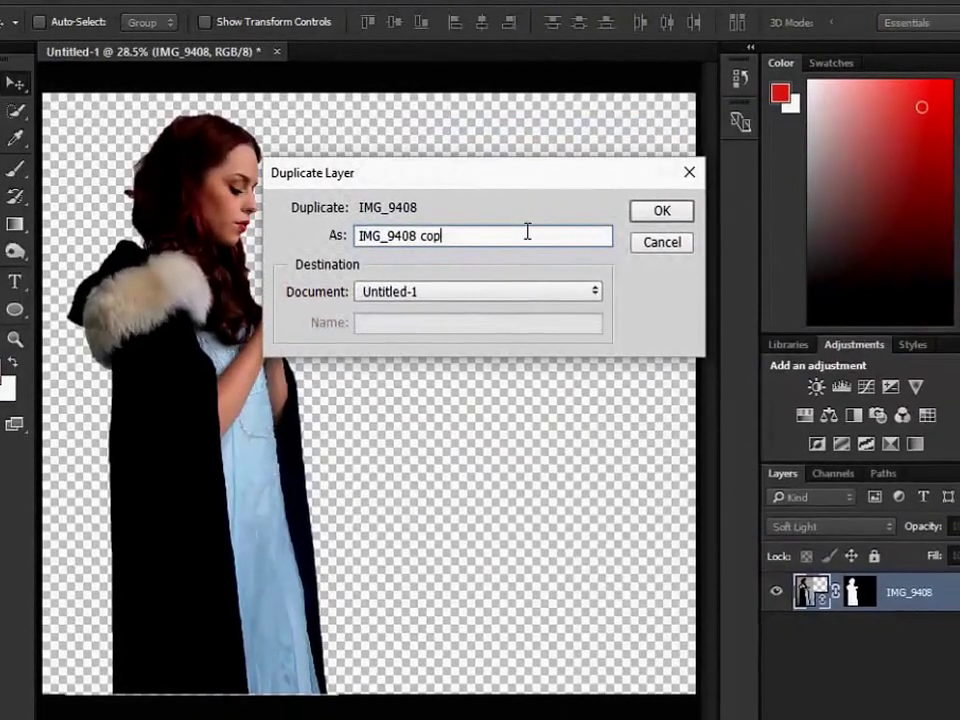
{"action": "key", "text": "BackSpace"}
{"action": "key", "text": "BackSpace"}
{"action": "key", "text": "BackSpace"}
{"action": "key", "text": "BackSpace"}
{"action": "key", "text": "BackSpace"}
{"action": "key", "text": "BackSpace"}
{"action": "type", "text": "Mode"}
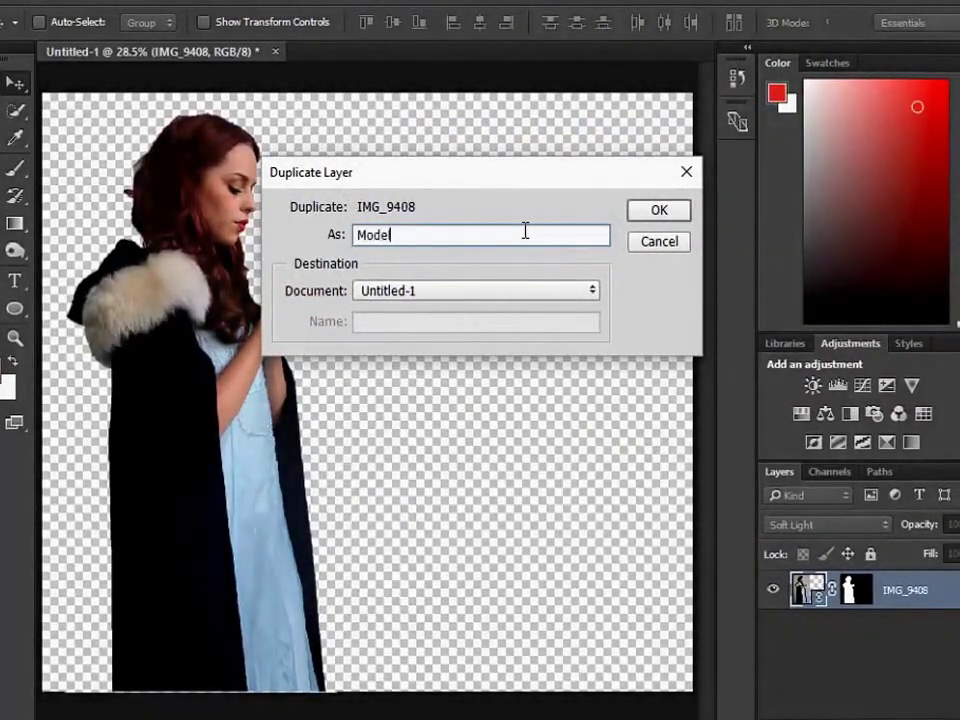
{"action": "type", "text": "l"}
{"action": "left_click", "coordinate": [659, 212]}
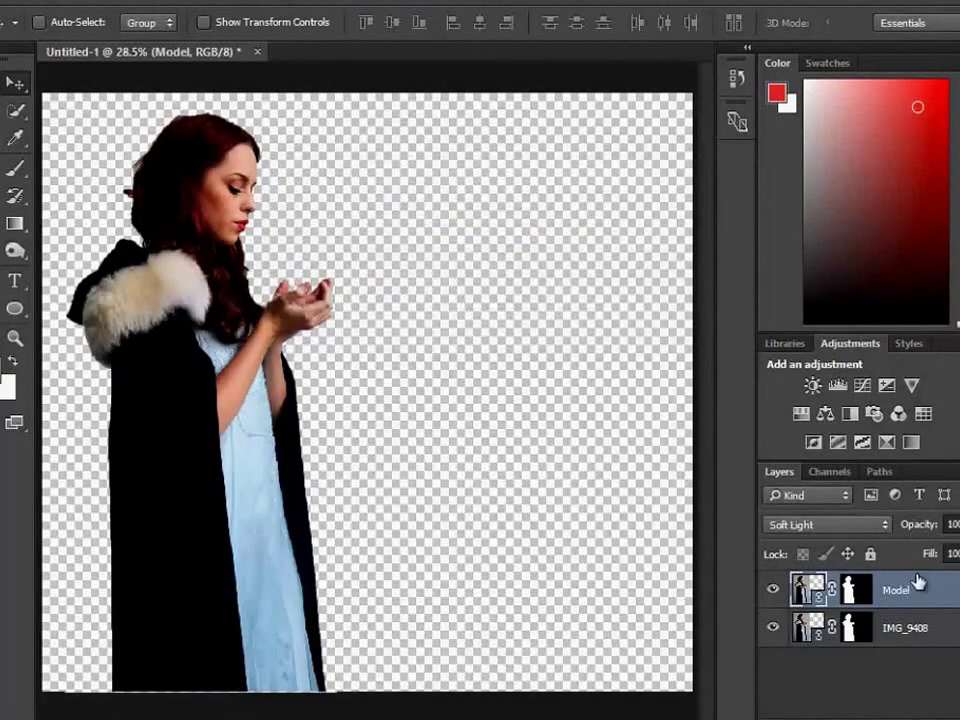
Set the Model layer to Soft Light with 60% opacity and 85% fill.
{"action": "left_click", "coordinate": [850, 590]}
{"action": "left_click", "coordinate": [866, 525]}
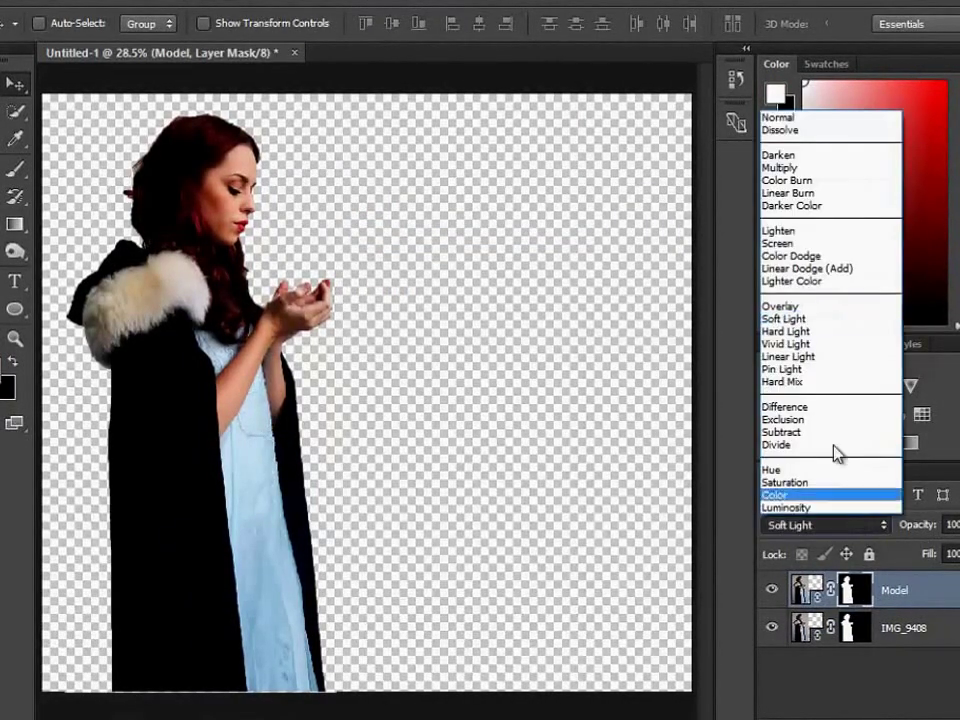
{"action": "left_click", "coordinate": [800, 320]}
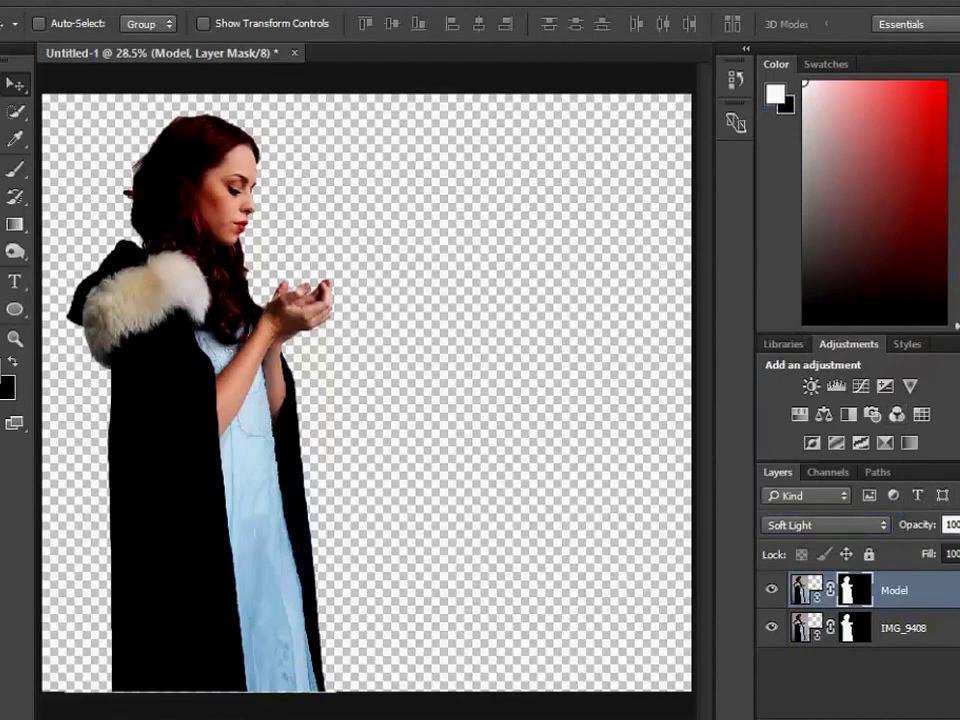
{"action": "left_click", "coordinate": [948, 524]}
{"action": "type", "text": "60"}
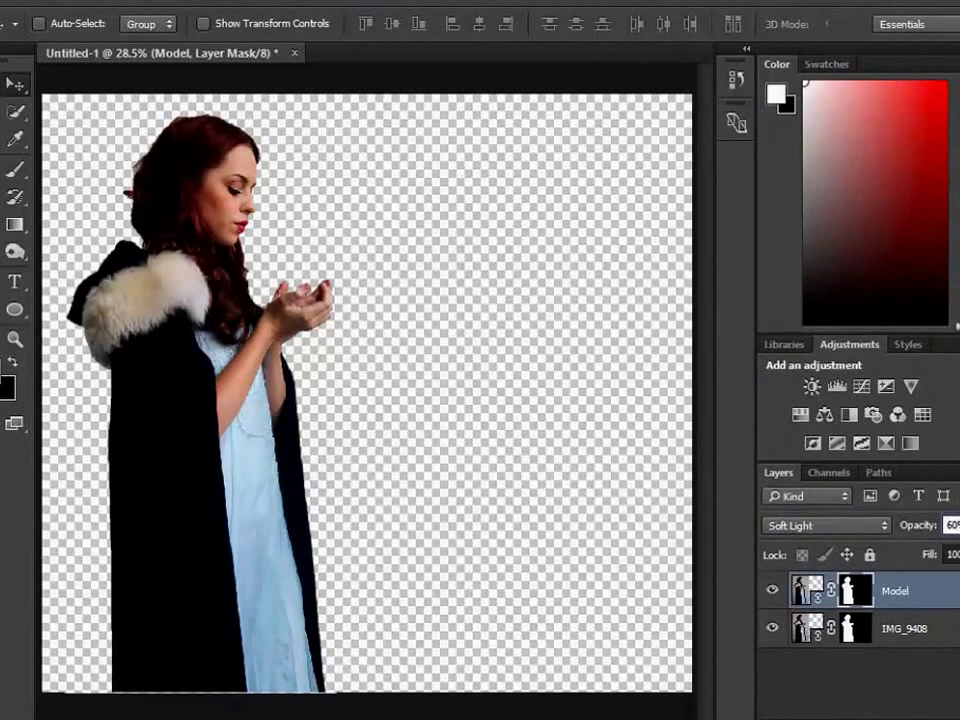
{"action": "left_click", "coordinate": [950, 554]}
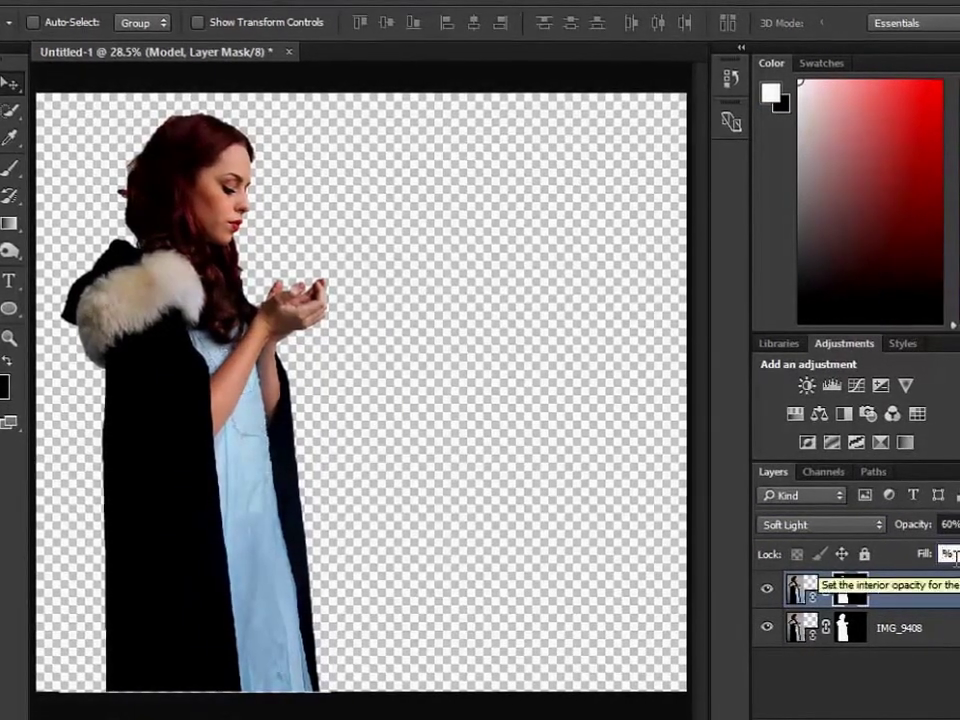
{"action": "type", "text": "85m"}
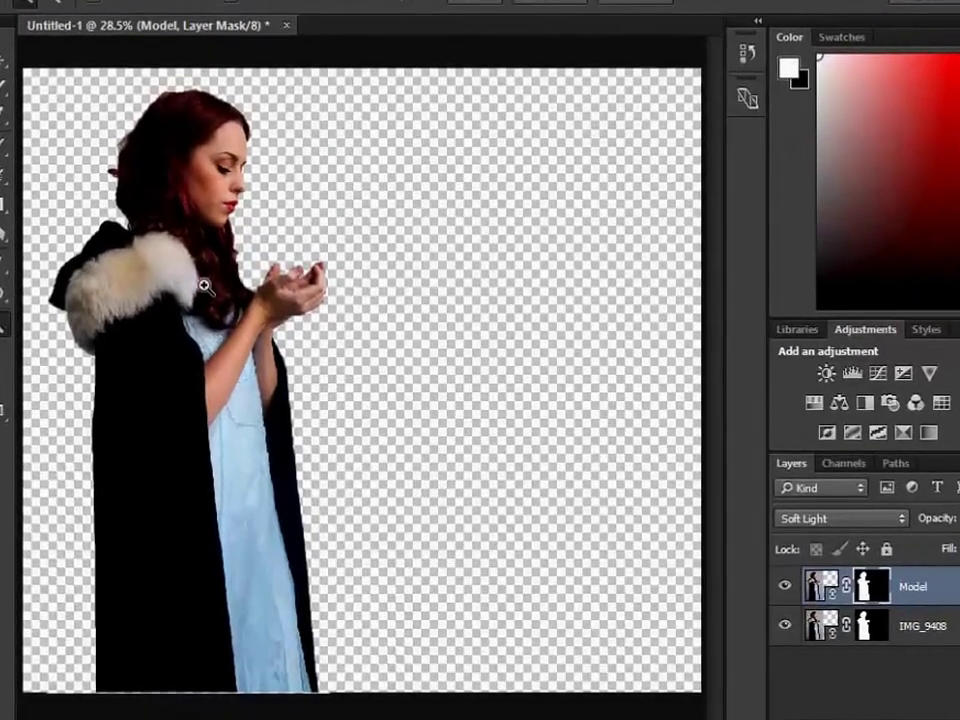
Zoom in on the woman's face and lasso around it.
{"action": "key", "text": "ctrl+plus"}
{"action": "left_click", "coordinate": [203, 283]}
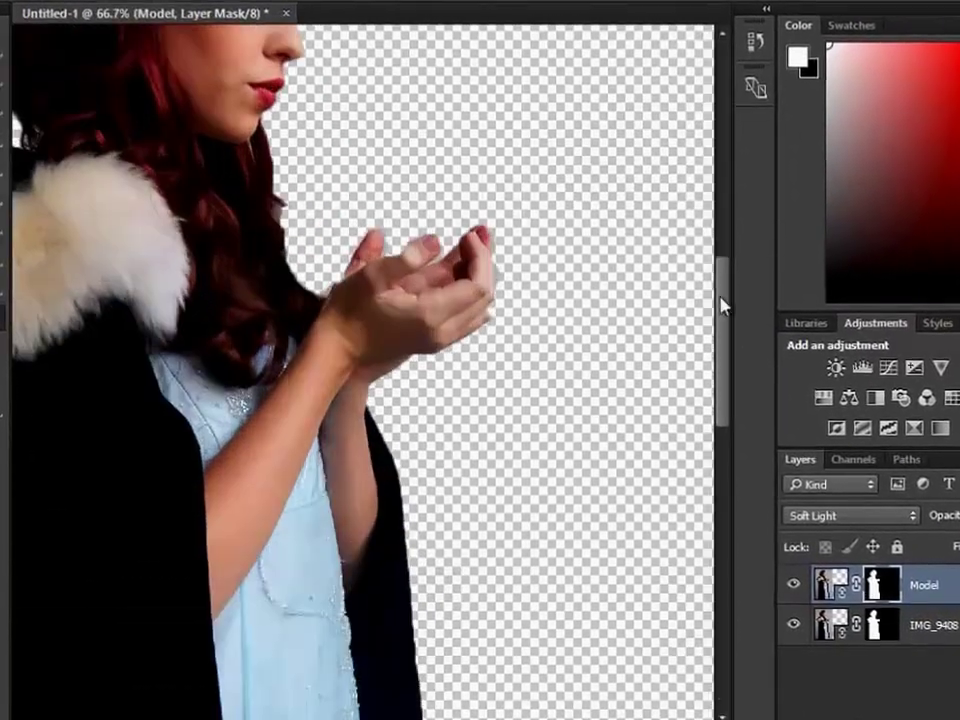
{"action": "key", "text": "m"}
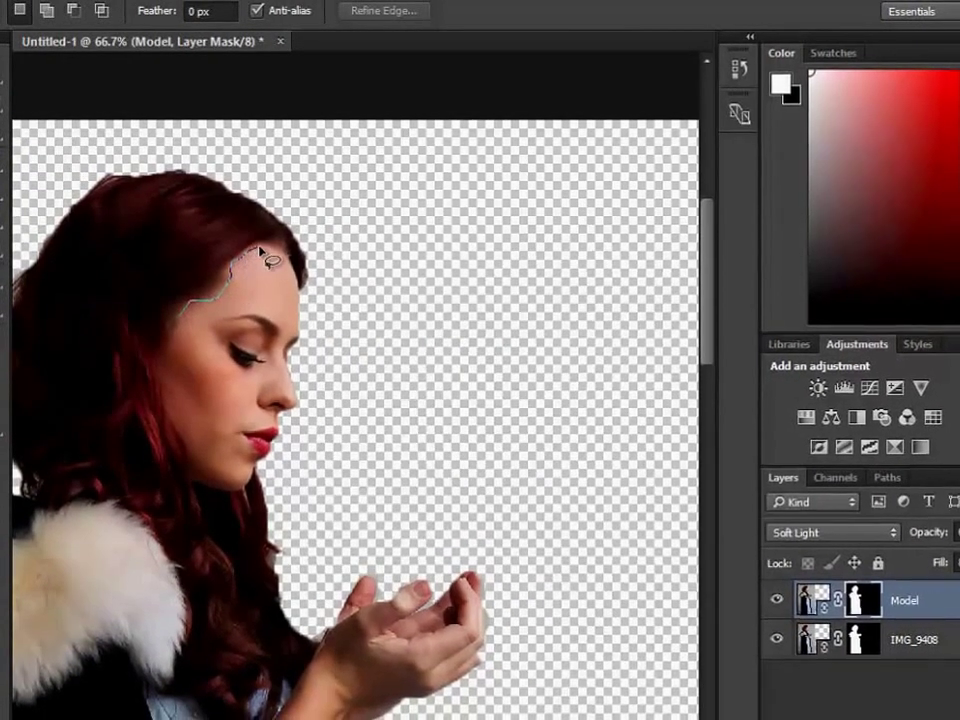
{"action": "mouse_move", "coordinate": [235, 280]}
{"action": "left_mouse_down"}
{"action": "mouse_move", "coordinate": [273, 250]}
{"action": "mouse_move", "coordinate": [300, 318]}
{"action": "left_mouse_up"}
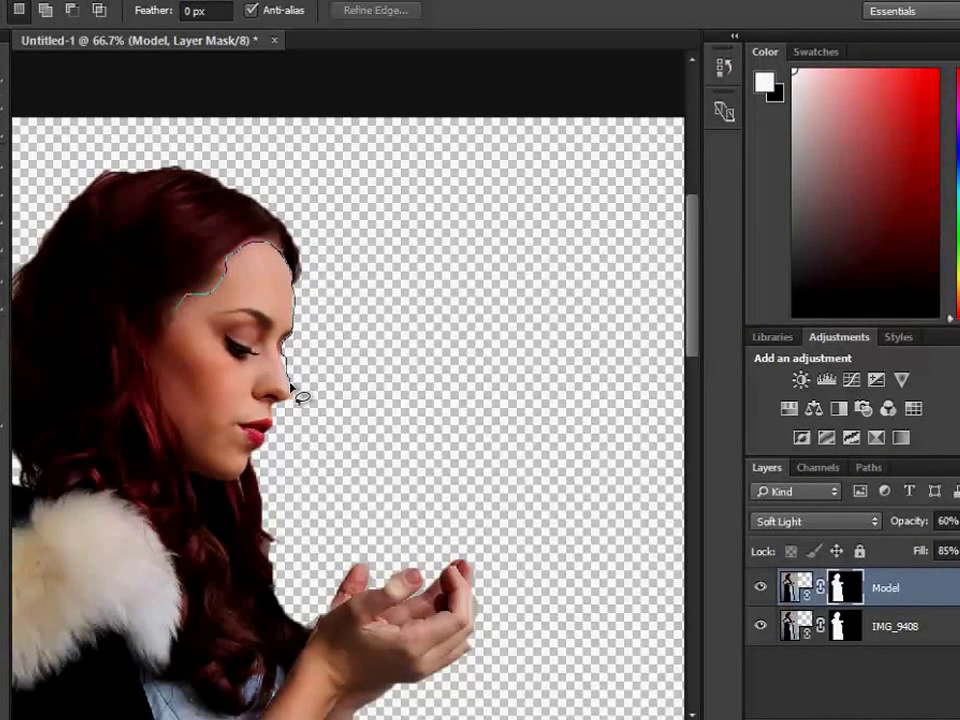
{"action": "left_click_drag", "start_coordinate": [289, 386], "coordinate": [277, 405]}
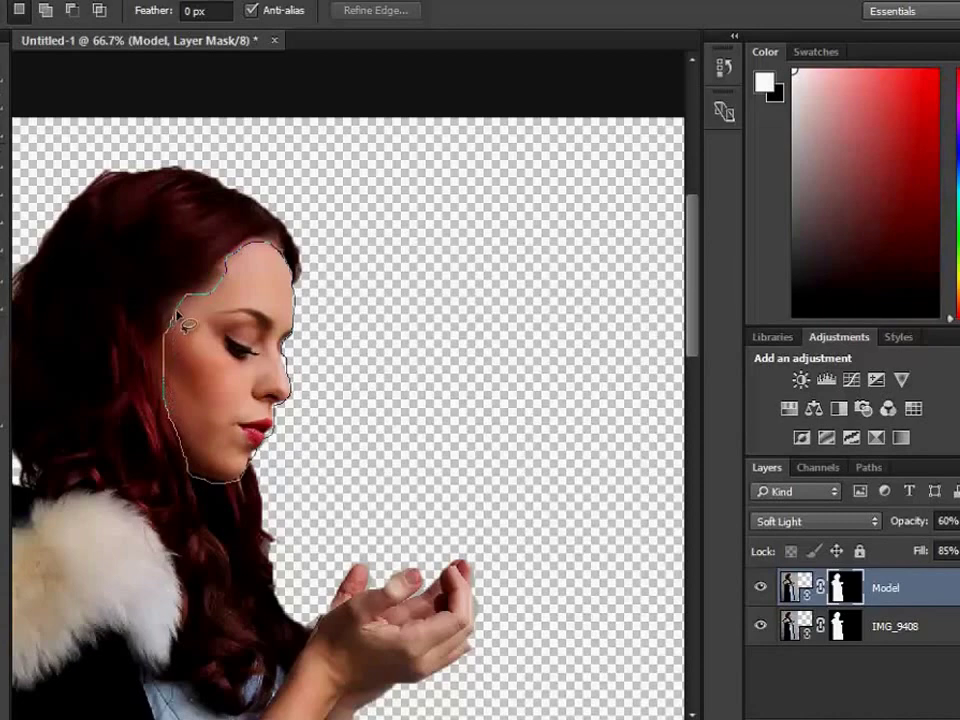
{"action": "left_click", "coordinate": [178, 318]}
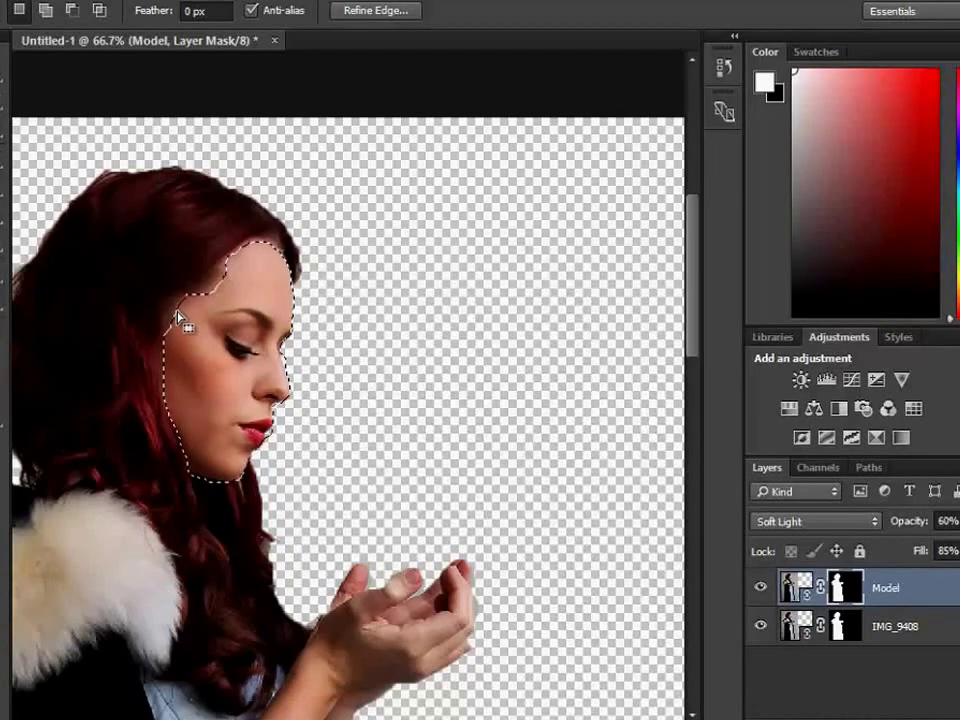
Apply Hue/Saturation to the face selection with saturation lowered to about -25.
{"action": "key", "text": "ctrl+u"}
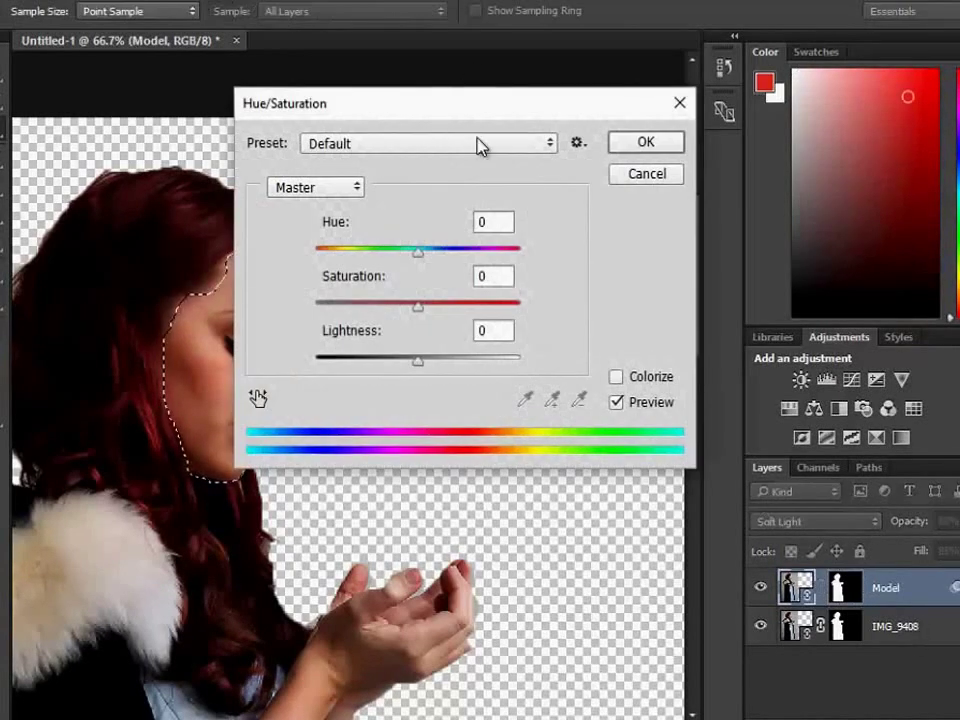
{"action": "left_click_drag", "start_coordinate": [478, 121], "coordinate": [678, 197]}
{"action": "left_click_drag", "start_coordinate": [617, 381], "coordinate": [593, 390]}
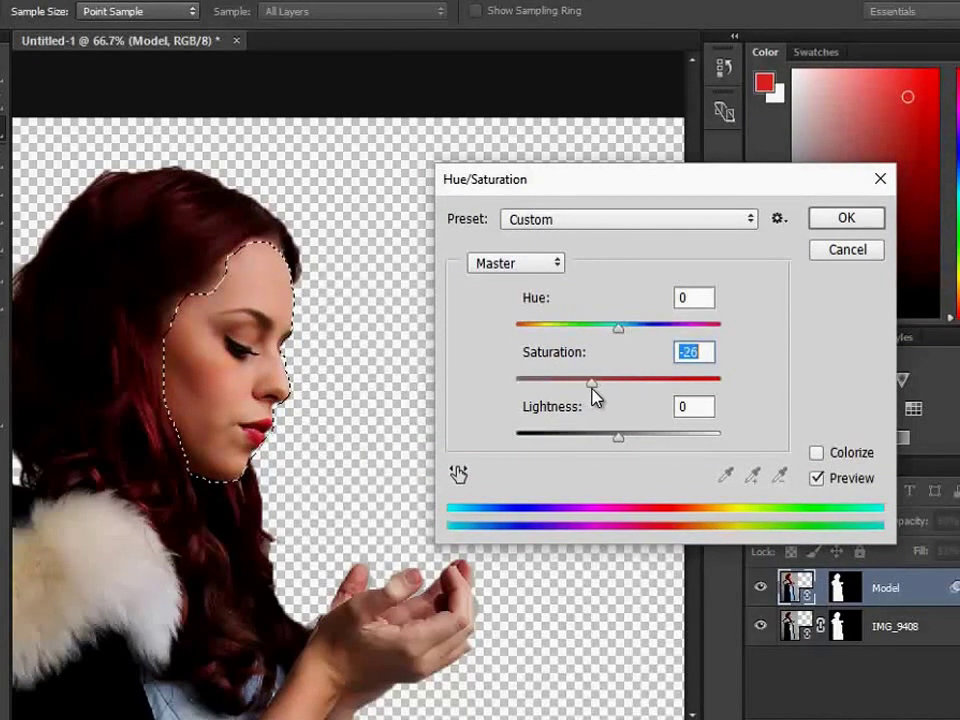
{"action": "left_click", "coordinate": [841, 220]}
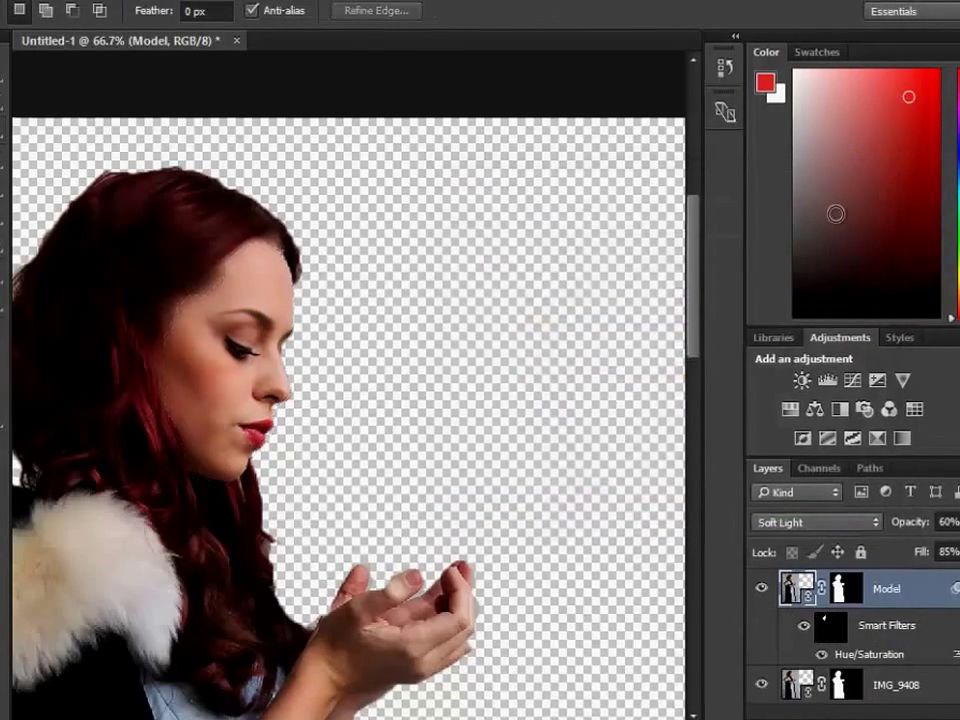
Quick-select the shoulder fur and the whole black cloak, then zoom in on it.
{"action": "key", "text": "w"}
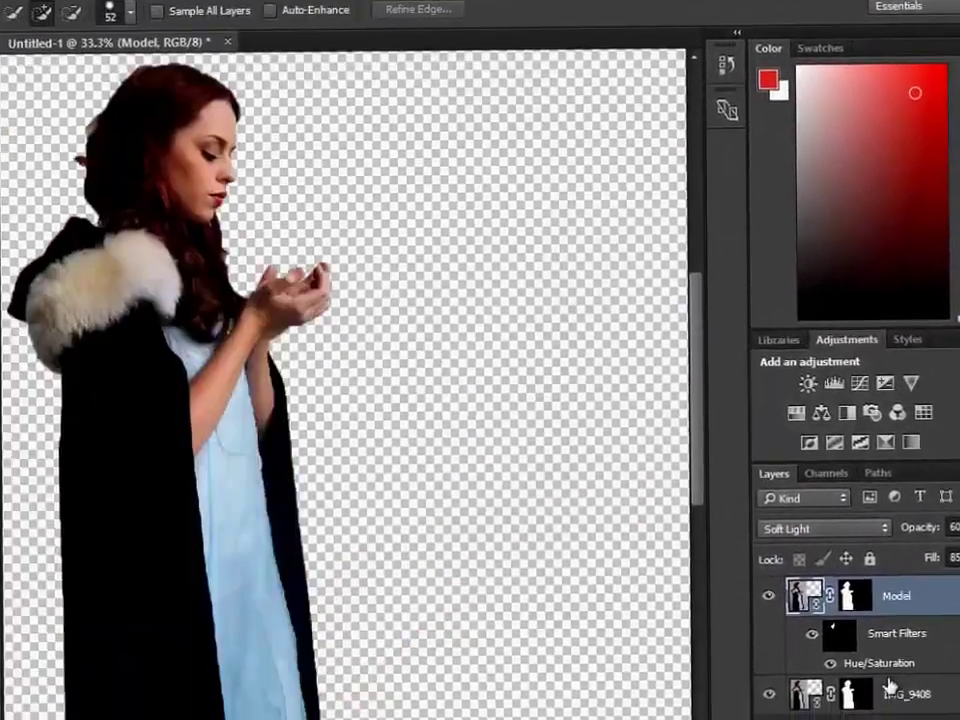
{"action": "left_click", "coordinate": [77, 273]}
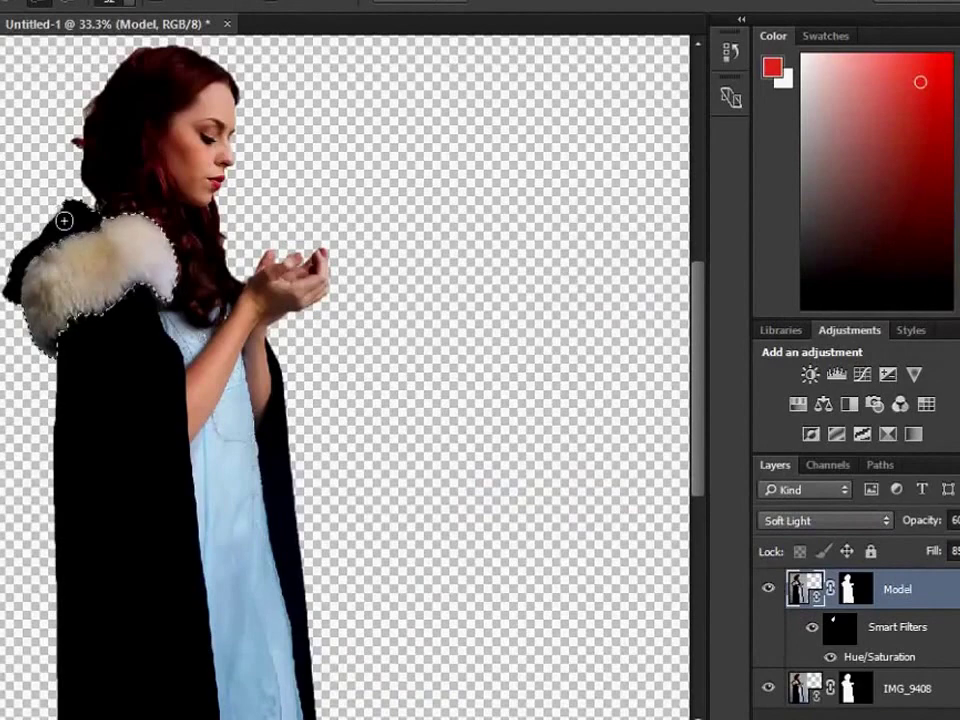
{"action": "left_click_drag", "start_coordinate": [84, 423], "coordinate": [268, 459]}
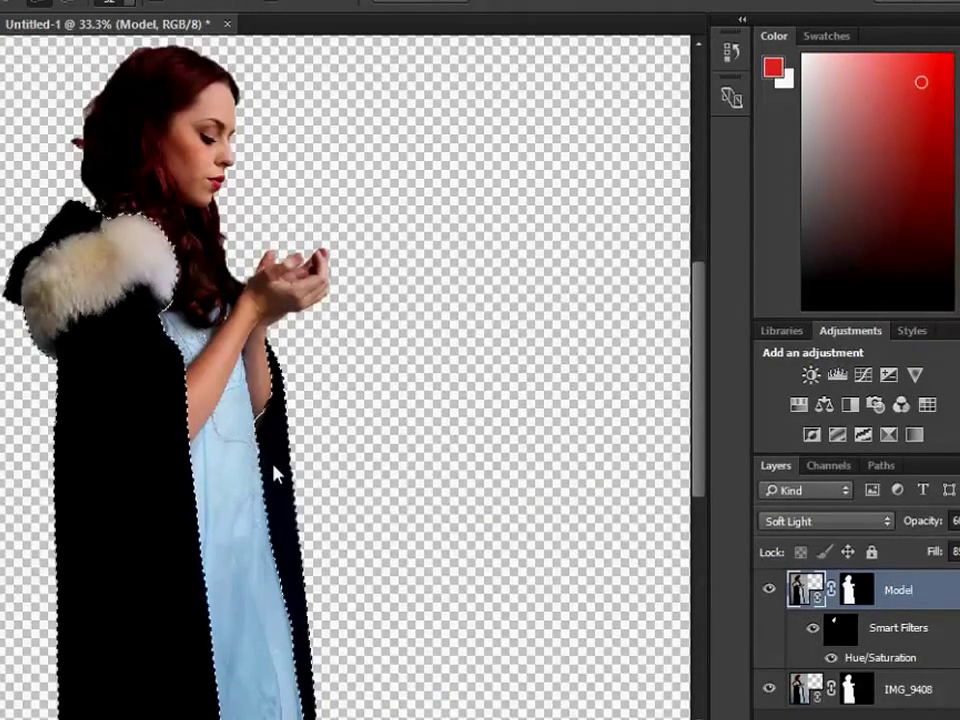
{"action": "key", "text": "z"}
{"action": "left_click", "coordinate": [118, 360]}
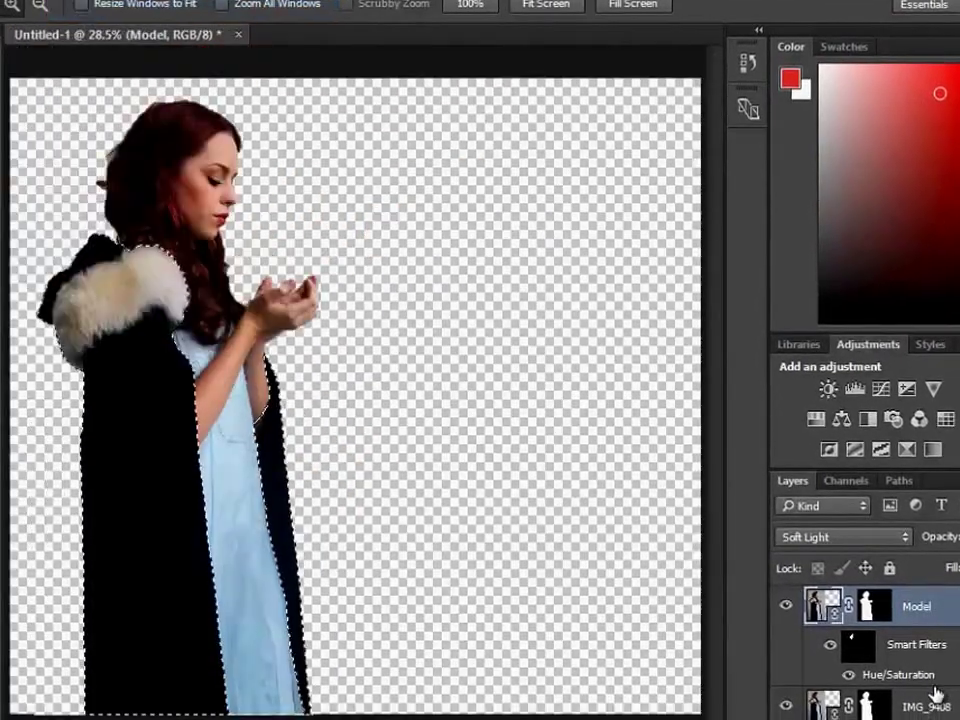
Try a -32 saturation adjustment on the cloak, discard it, and copy the selection to Layer 1.
{"action": "double_click", "coordinate": [937, 694]}
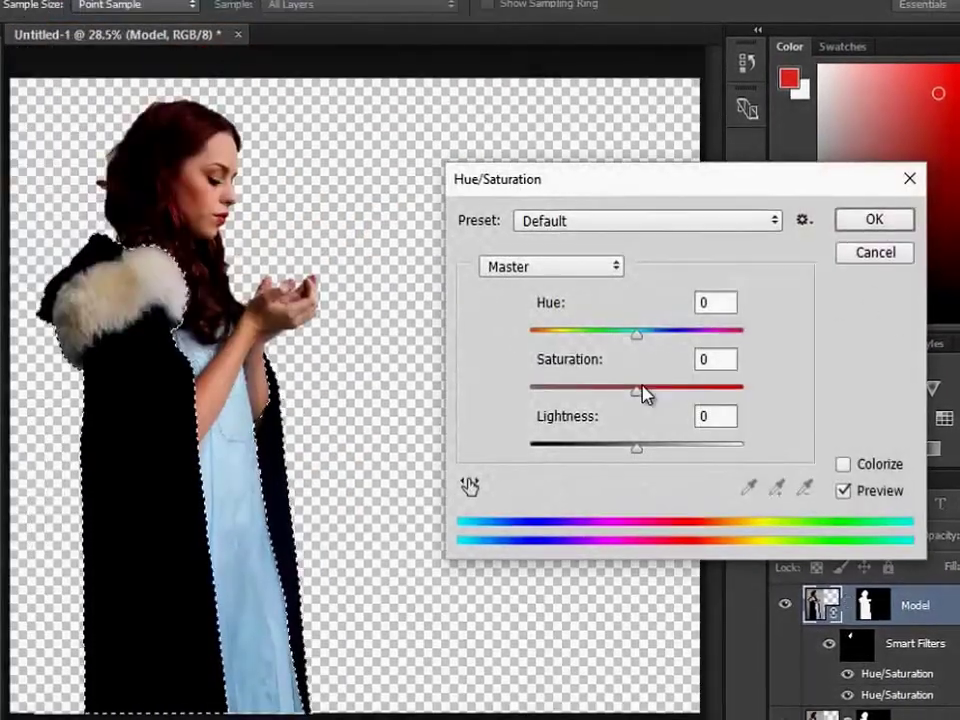
{"action": "mouse_move", "coordinate": [639, 391]}
{"action": "left_mouse_down"}
{"action": "mouse_move", "coordinate": [593, 391]}
{"action": "mouse_move", "coordinate": [697, 393]}
{"action": "mouse_move", "coordinate": [540, 386]}
{"action": "mouse_move", "coordinate": [617, 392]}
{"action": "left_mouse_up"}
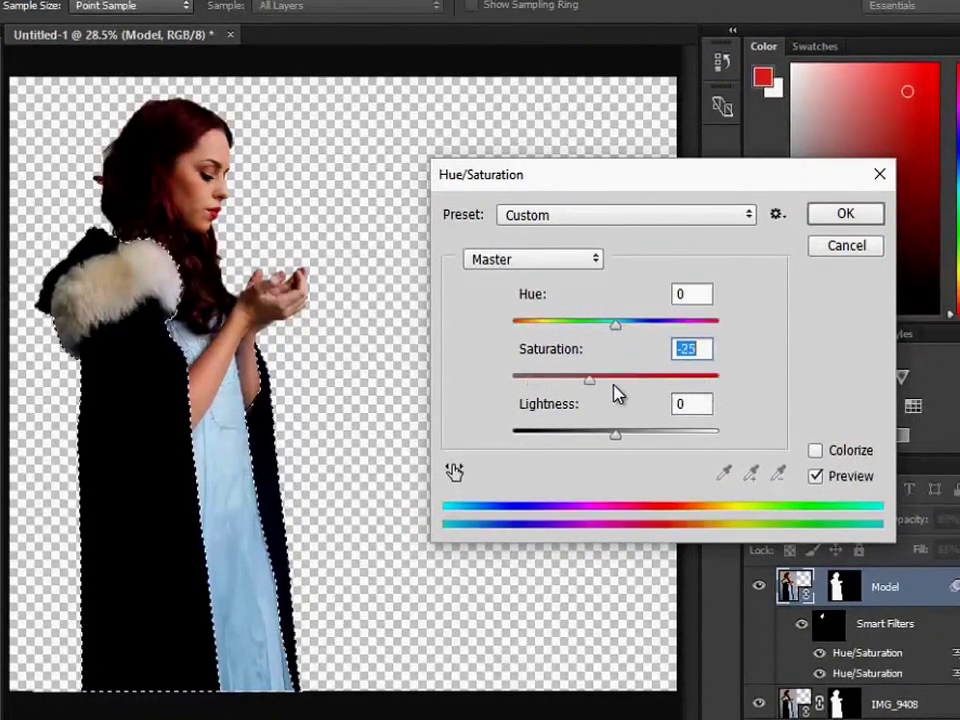
{"action": "left_click", "coordinate": [830, 247]}
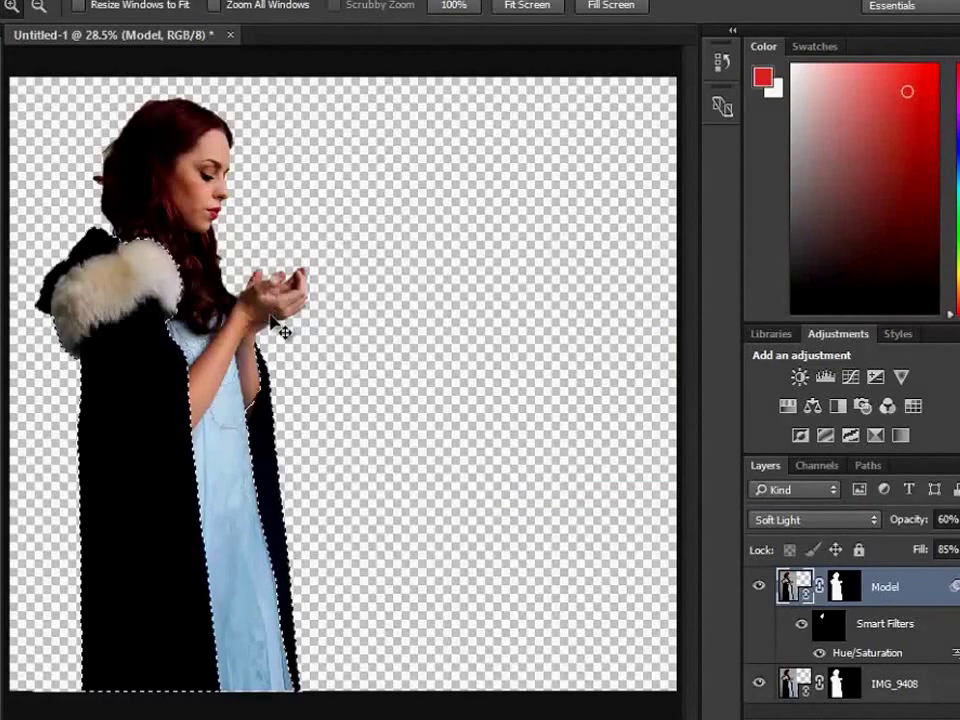
{"action": "key", "text": "ctrl+j"}
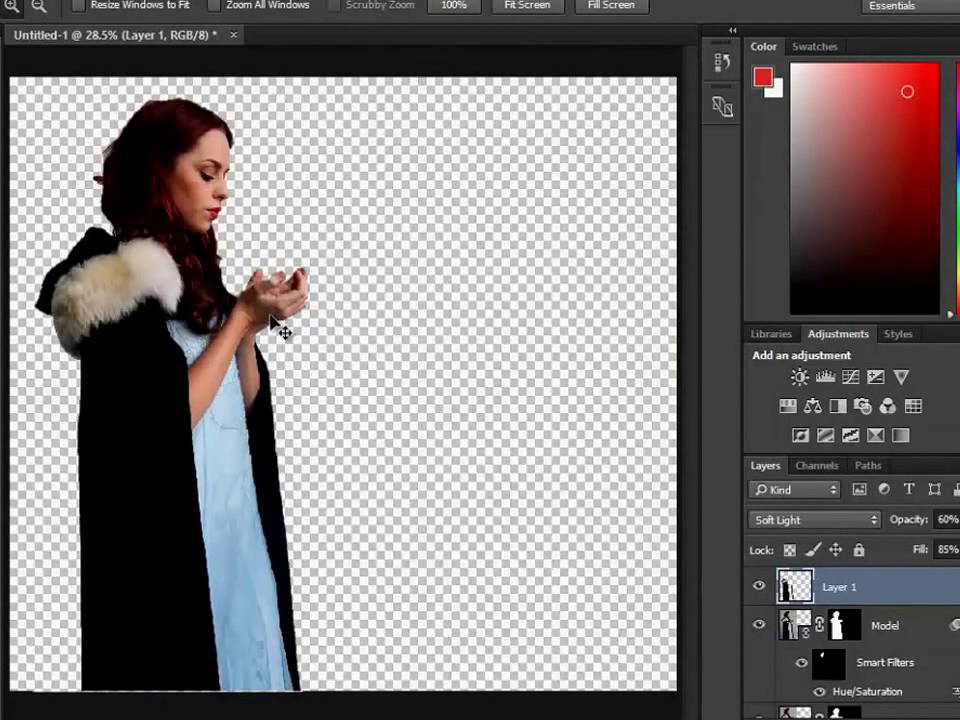
Trial-desaturate Layer 1 to -100 in Hue/Saturation, then cancel to keep its colours.
{"action": "key", "text": "ctrl+u"}
{"action": "left_click_drag", "start_coordinate": [503, 113], "coordinate": [766, 106]}
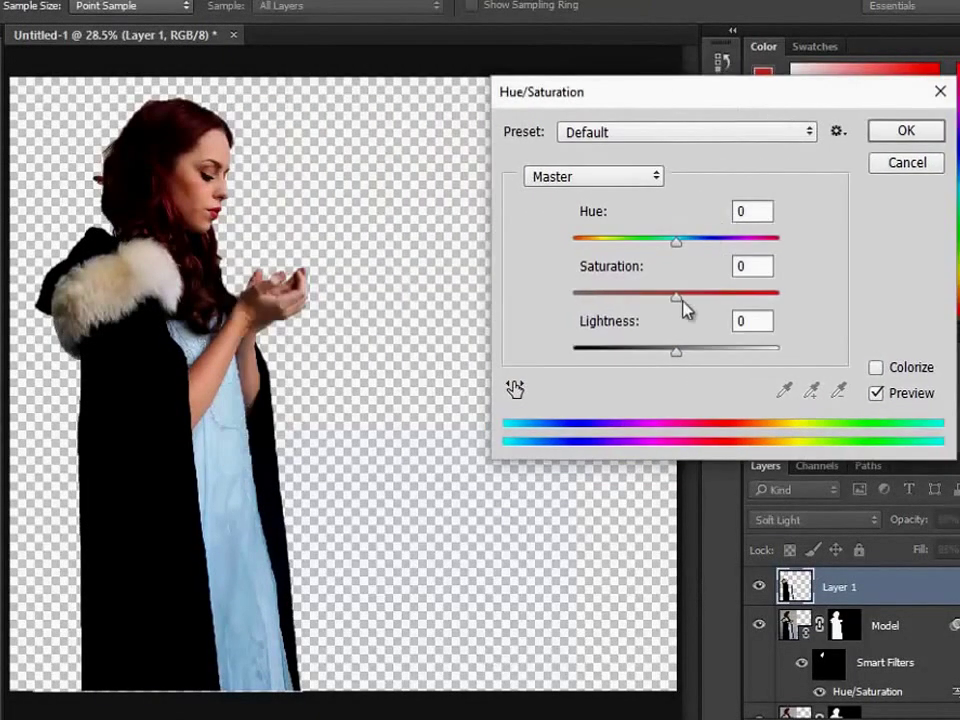
{"action": "mouse_move", "coordinate": [640, 308]}
{"action": "left_mouse_down"}
{"action": "mouse_move", "coordinate": [585, 298]}
{"action": "mouse_move", "coordinate": [818, 298]}
{"action": "left_mouse_up"}
{"action": "left_click_drag", "start_coordinate": [690, 308], "coordinate": [510, 309]}
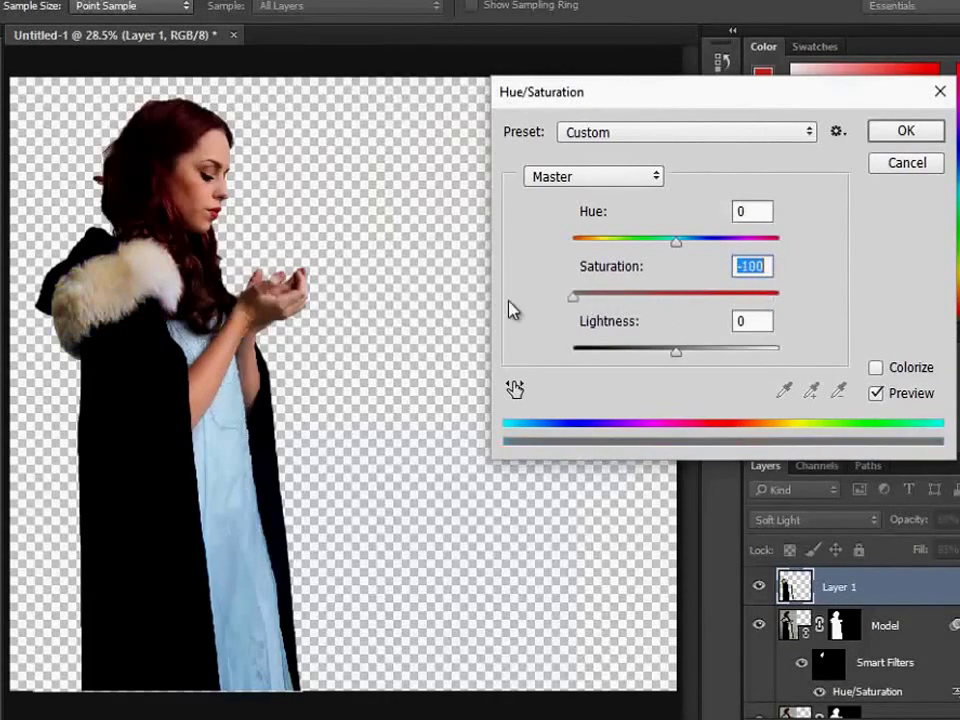
{"action": "left_click", "coordinate": [877, 168]}
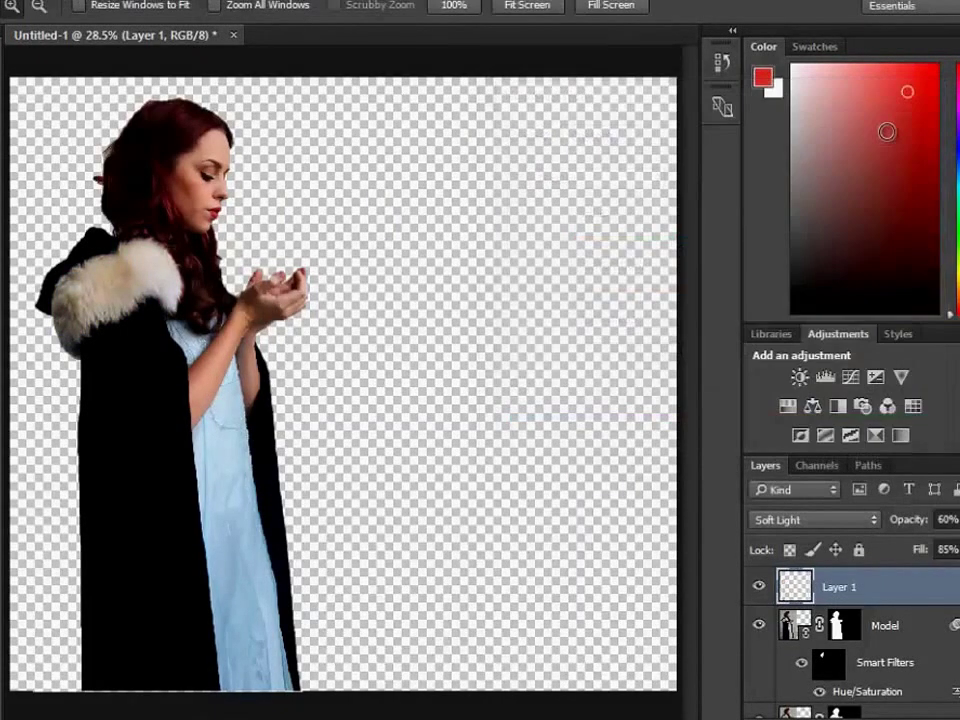
Duplicate the figure layer and warp the cloak's bottom hem outward on both sides.
{"action": "key", "text": "v"}
{"action": "key", "text": "ctrl+j"}
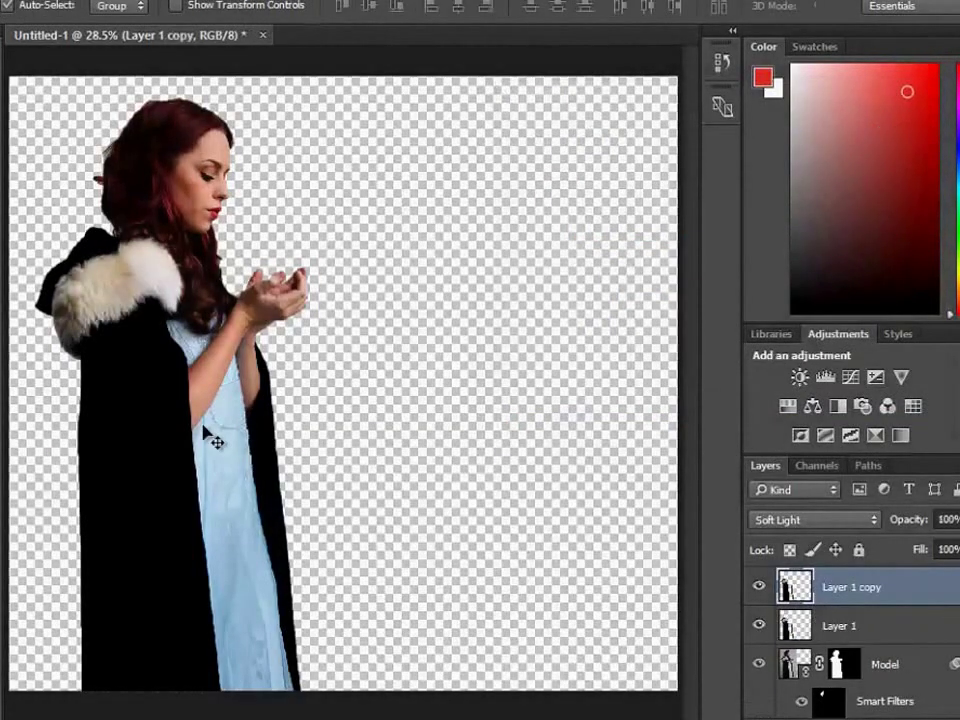
{"action": "key", "text": "ctrl+t"}
{"action": "right_click", "coordinate": [266, 607]}
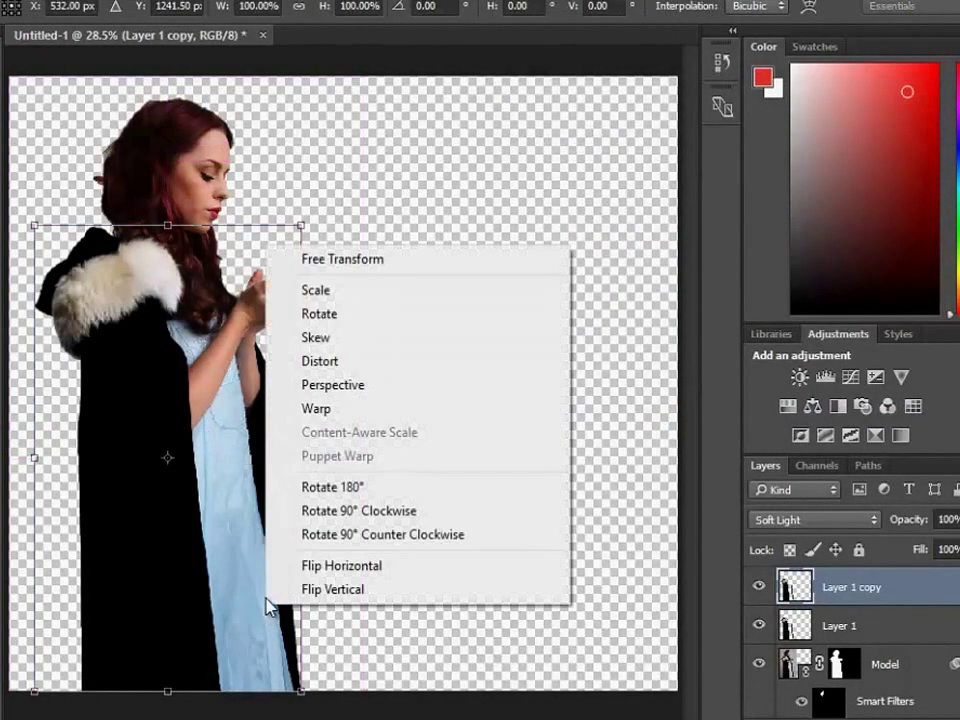
{"action": "left_click", "coordinate": [336, 408]}
{"action": "left_click_drag", "start_coordinate": [302, 692], "coordinate": [348, 706]}
{"action": "left_click_drag", "start_coordinate": [36, 692], "coordinate": [0, 690]}
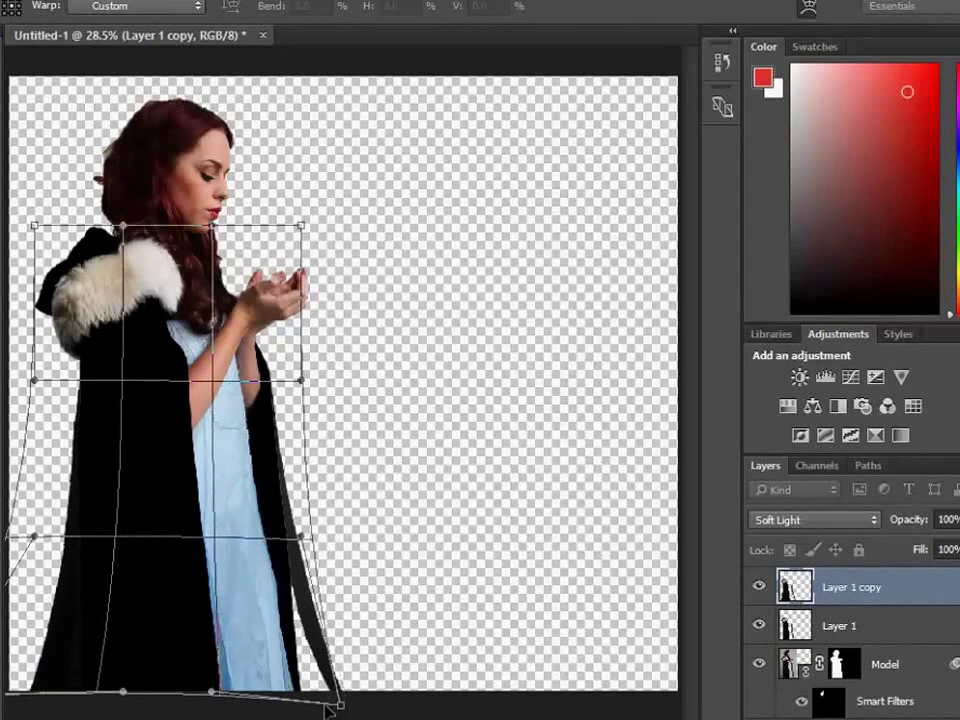
{"action": "left_click_drag", "start_coordinate": [332, 703], "coordinate": [358, 700]}
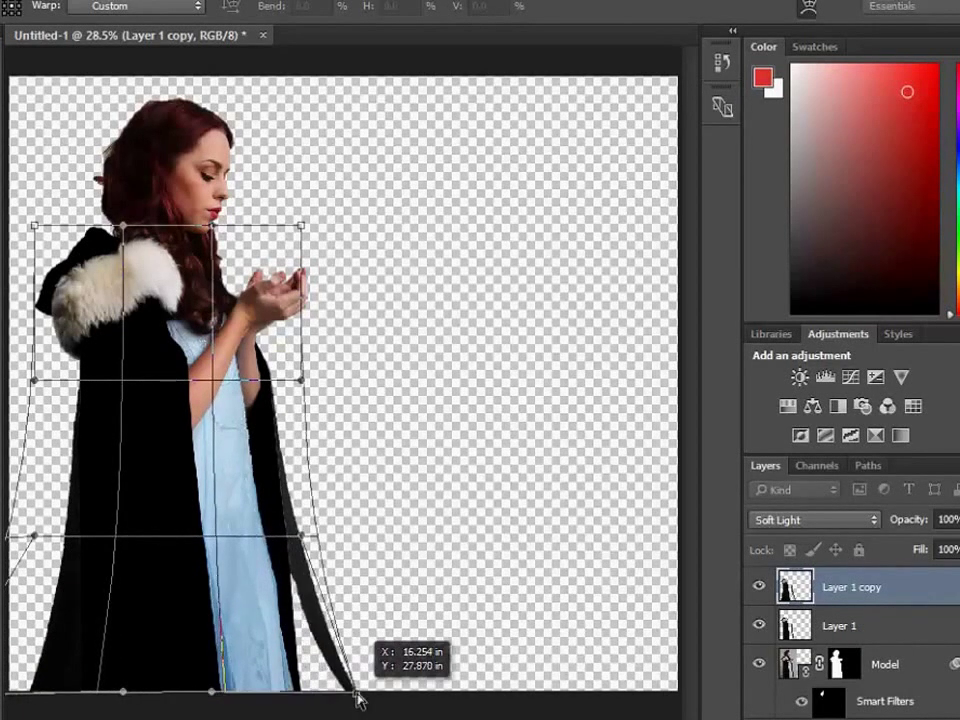
{"action": "left_click_drag", "start_coordinate": [122, 692], "coordinate": [95, 695]}
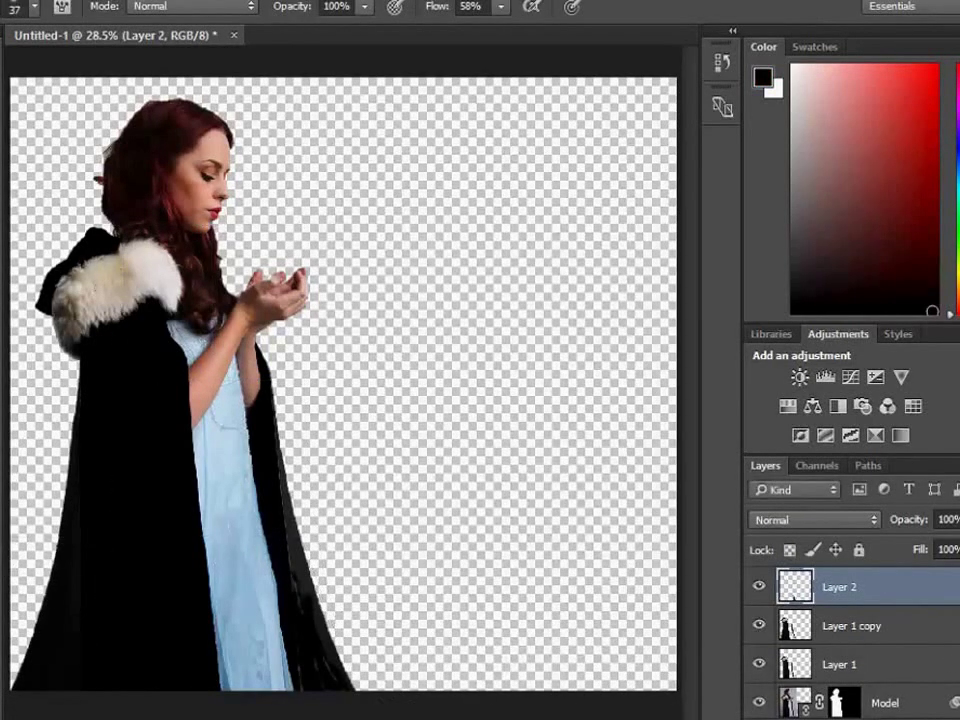
Set Layer 1 copy's blend mode to Darker Color.
{"action": "key", "text": "v"}
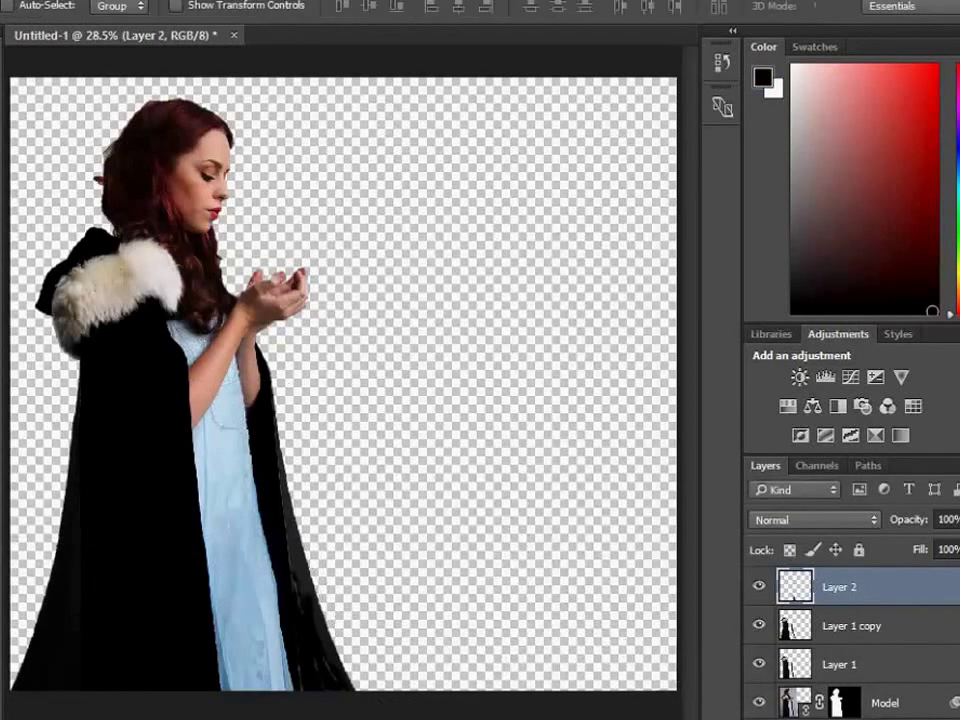
{"action": "left_click", "coordinate": [890, 626]}
{"action": "left_click", "coordinate": [798, 663]}
{"action": "left_click", "coordinate": [800, 625]}
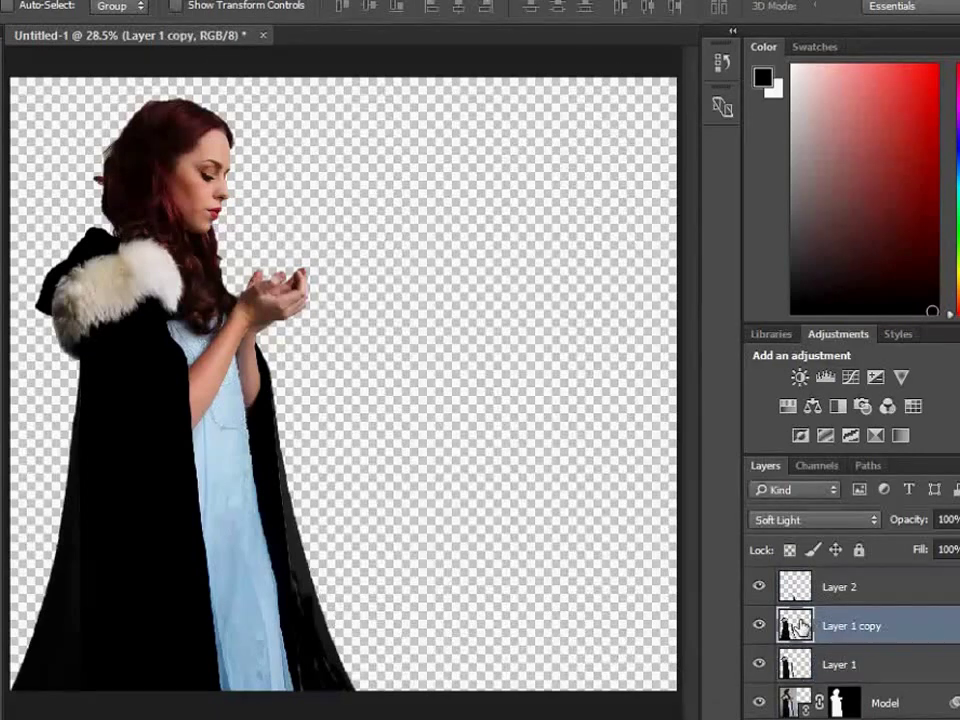
{"action": "left_click", "coordinate": [828, 520]}
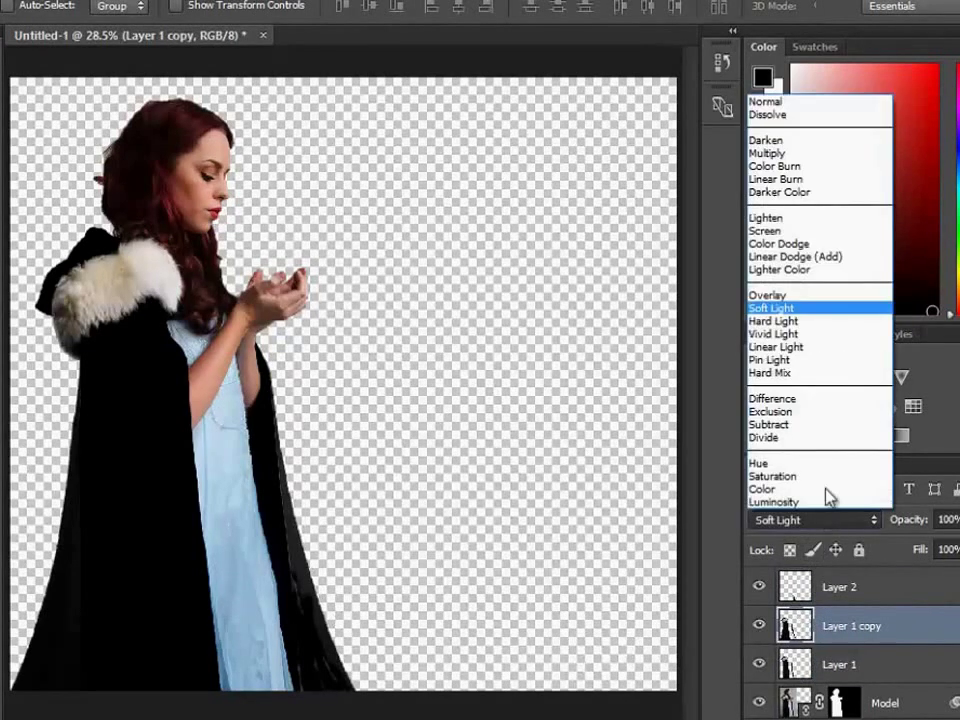
{"action": "left_click", "coordinate": [809, 192]}
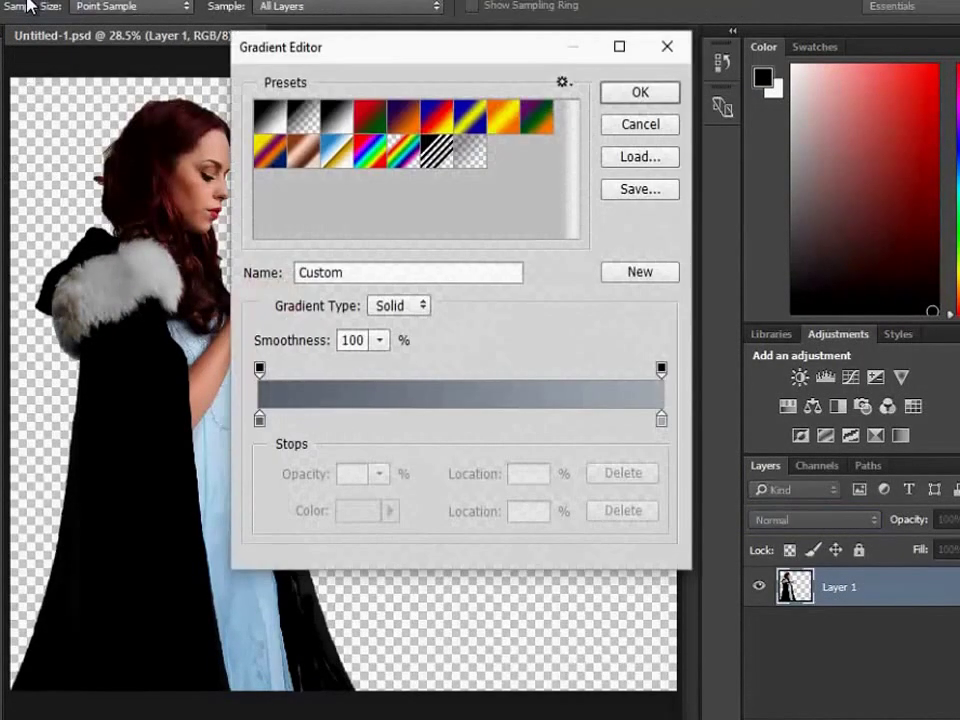
Draw a diagonal grey-blue gradient on a new layer placed below the figure.
{"action": "left_click", "coordinate": [260, 420]}
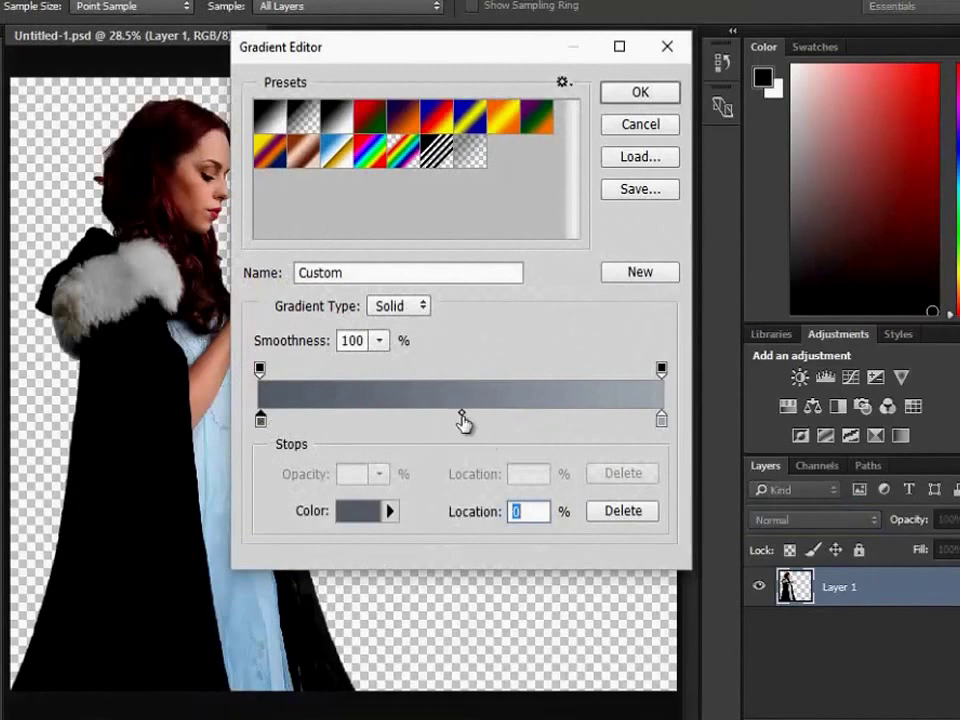
{"action": "mouse_move", "coordinate": [463, 421]}
{"action": "left_mouse_down"}
{"action": "mouse_move", "coordinate": [489, 420]}
{"action": "mouse_move", "coordinate": [426, 421]}
{"action": "left_mouse_up"}
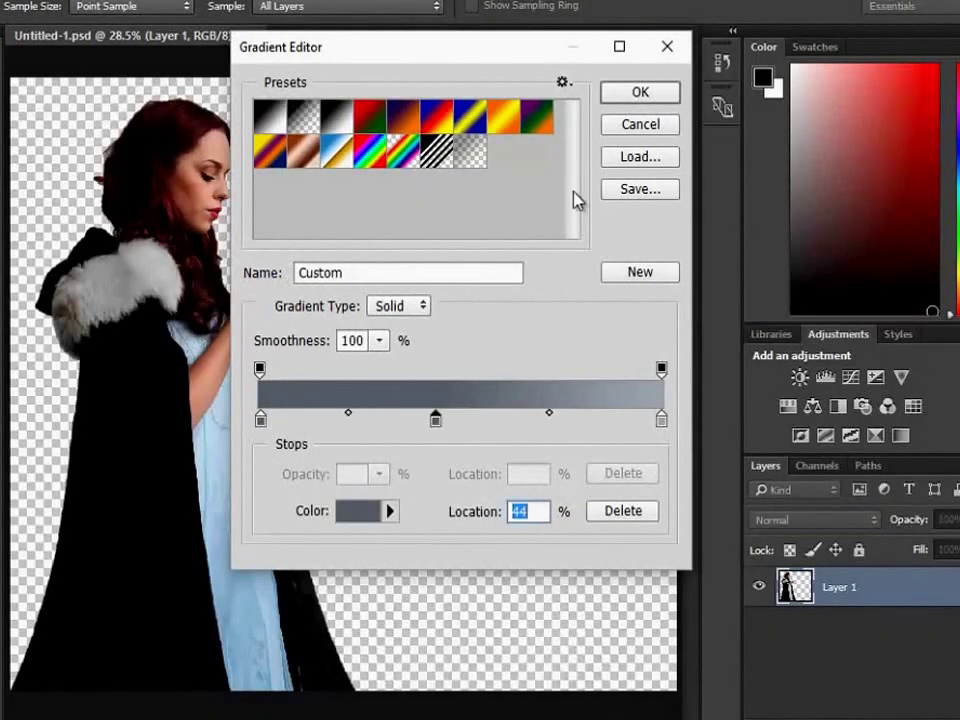
{"action": "left_click", "coordinate": [639, 93]}
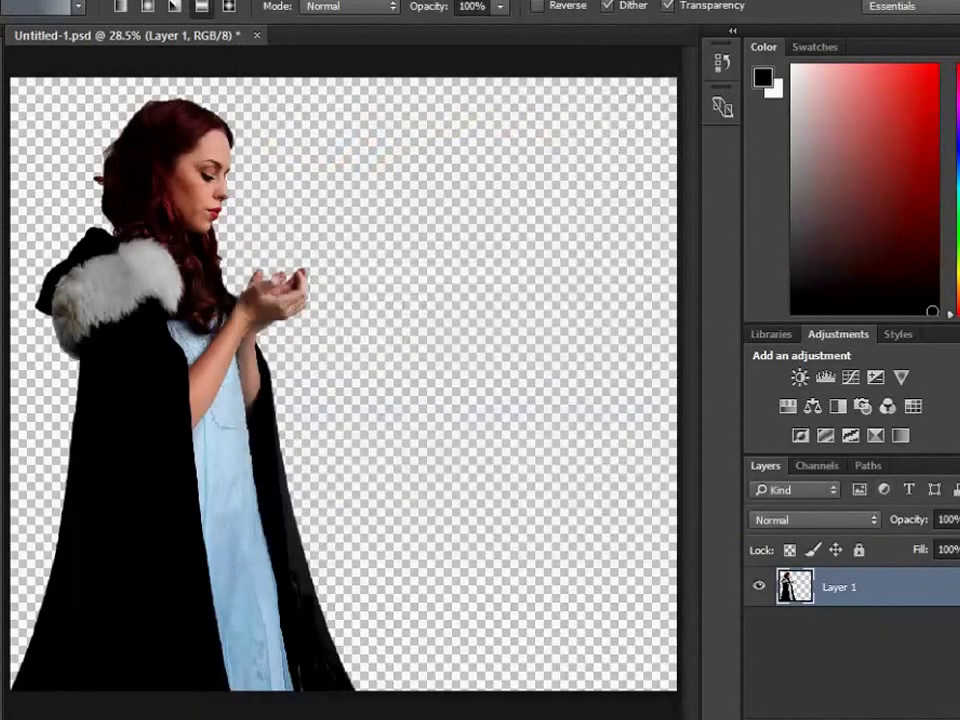
{"action": "key", "text": "ctrl+shift+alt+n"}
{"action": "left_click_drag", "start_coordinate": [840, 587], "coordinate": [852, 700]}
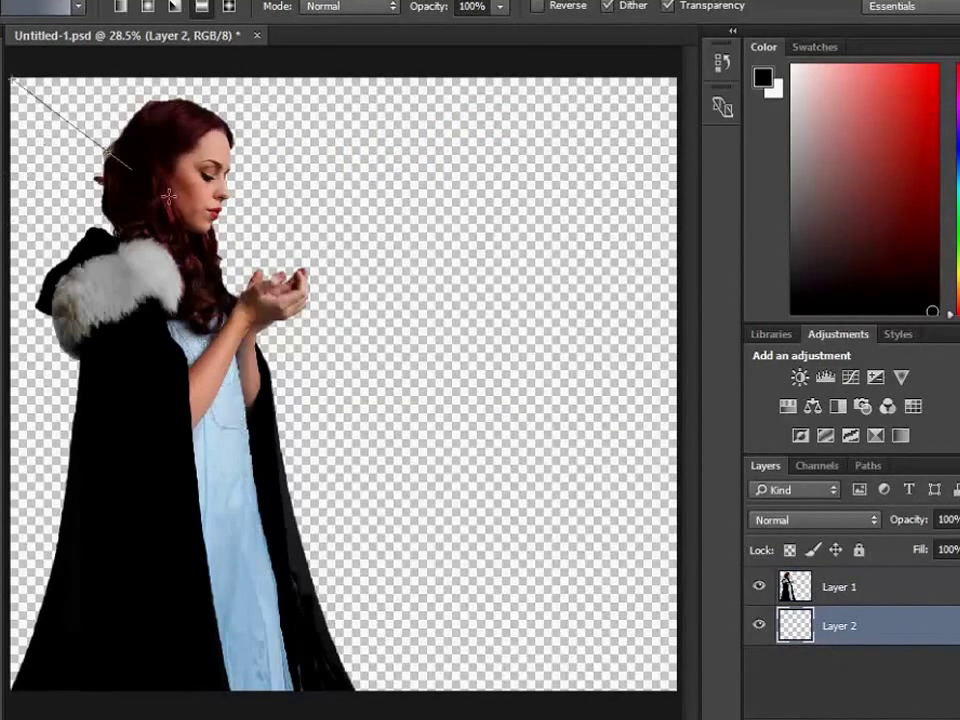
{"action": "left_click_drag", "start_coordinate": [168, 196], "coordinate": [678, 694]}
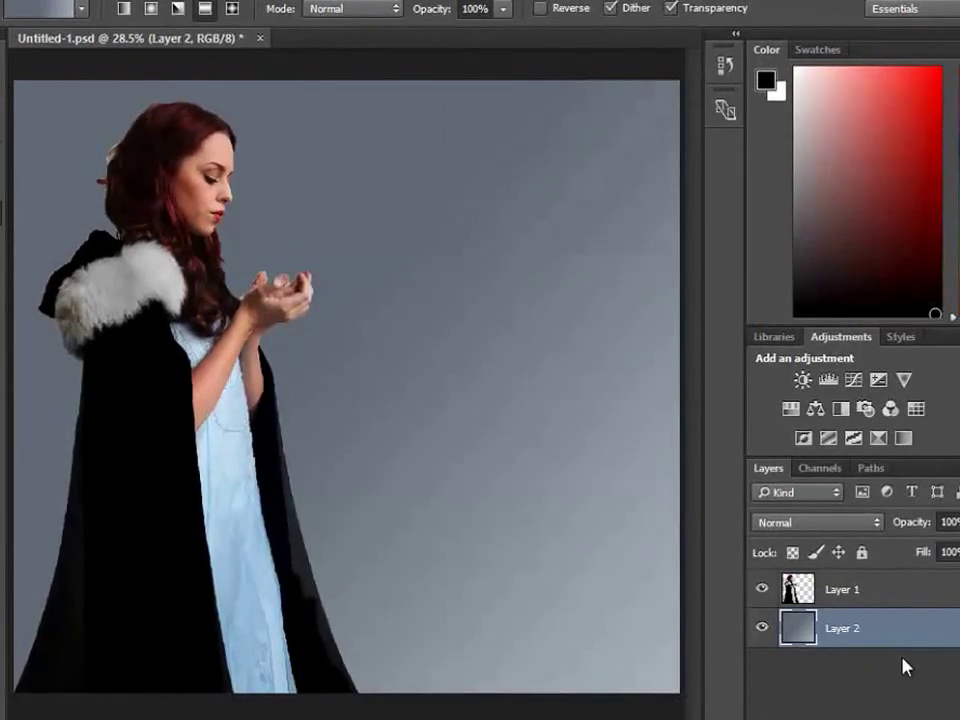
Place the cloud_spirals photo and stretch it to the canvas's left, right and bottom edges.
{"action": "left_click", "coordinate": [8, 58]}
{"action": "left_click", "coordinate": [10, 2]}
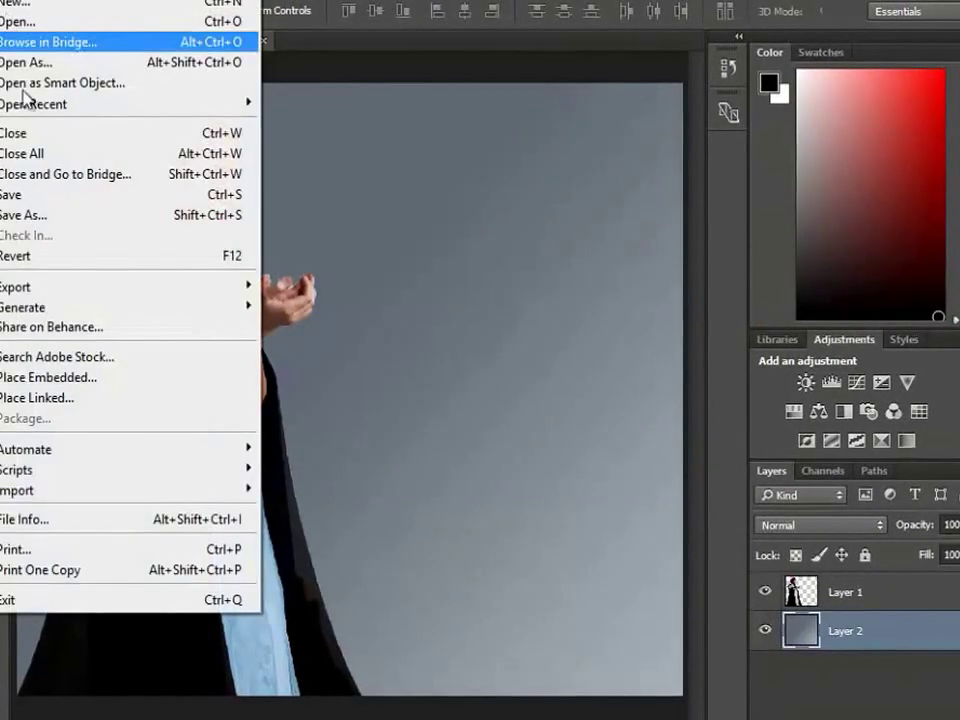
{"action": "left_click", "coordinate": [62, 398]}
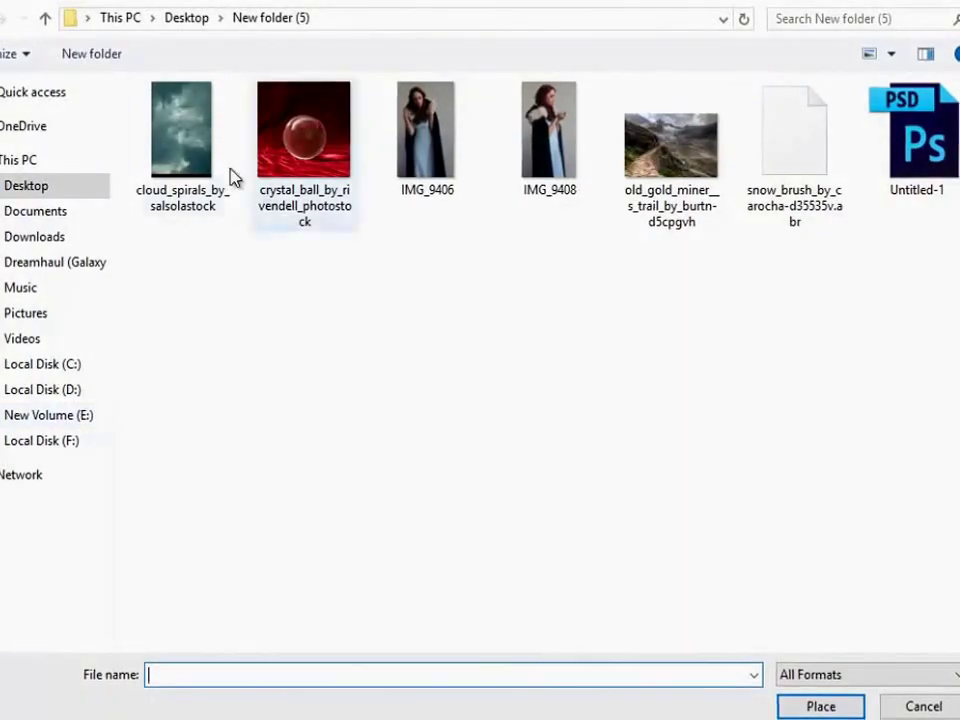
{"action": "left_click", "coordinate": [229, 176]}
{"action": "left_click", "coordinate": [830, 706]}
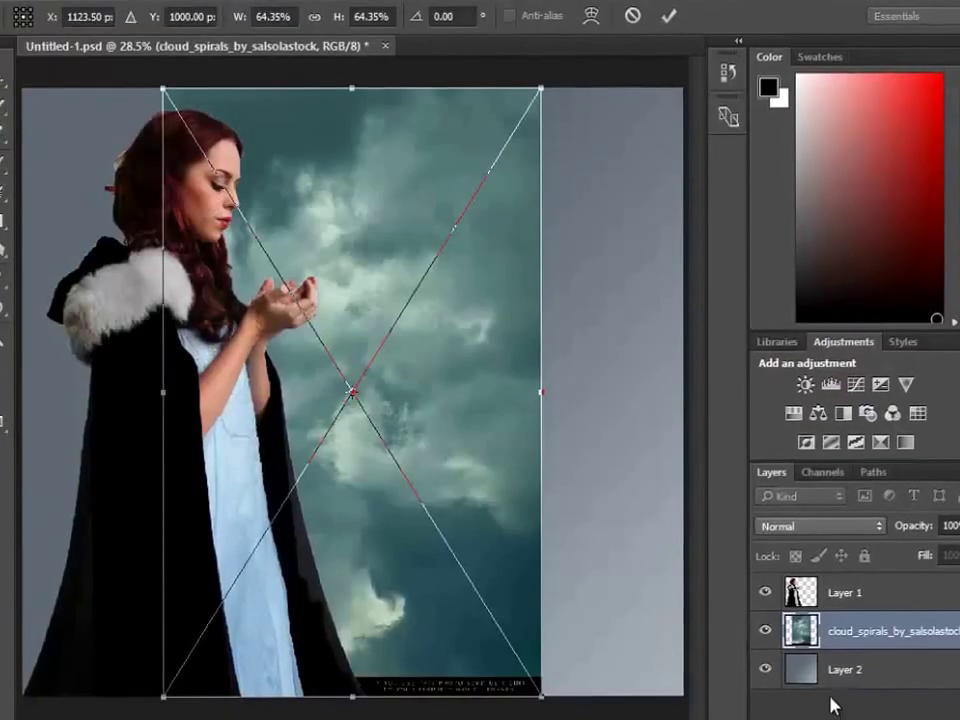
{"action": "left_click_drag", "start_coordinate": [541, 392], "coordinate": [681, 392]}
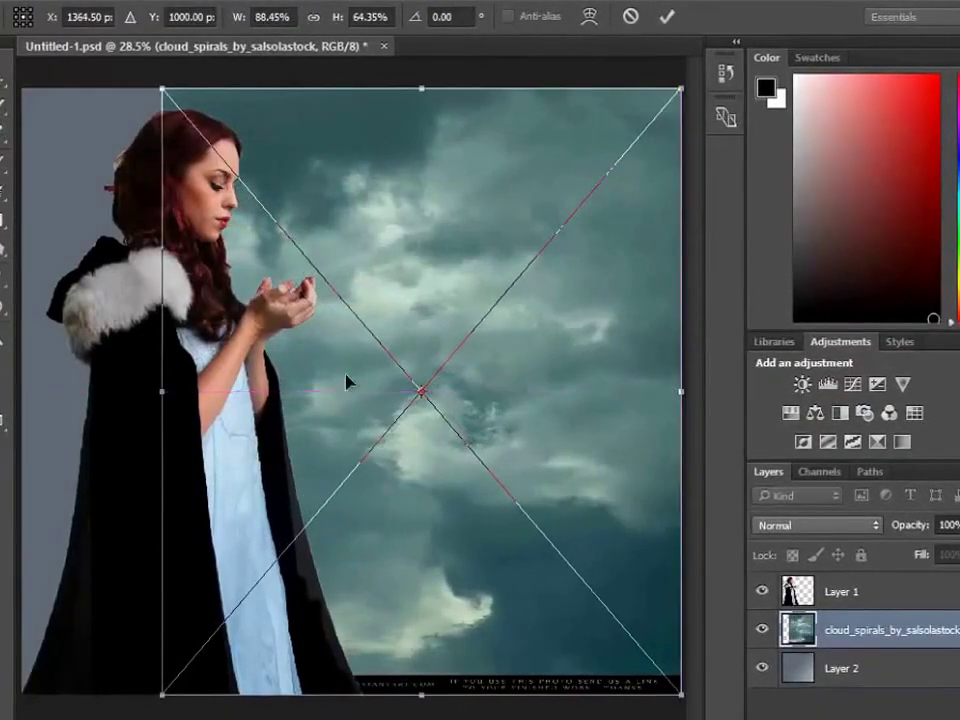
{"action": "left_click_drag", "start_coordinate": [167, 392], "coordinate": [22, 392]}
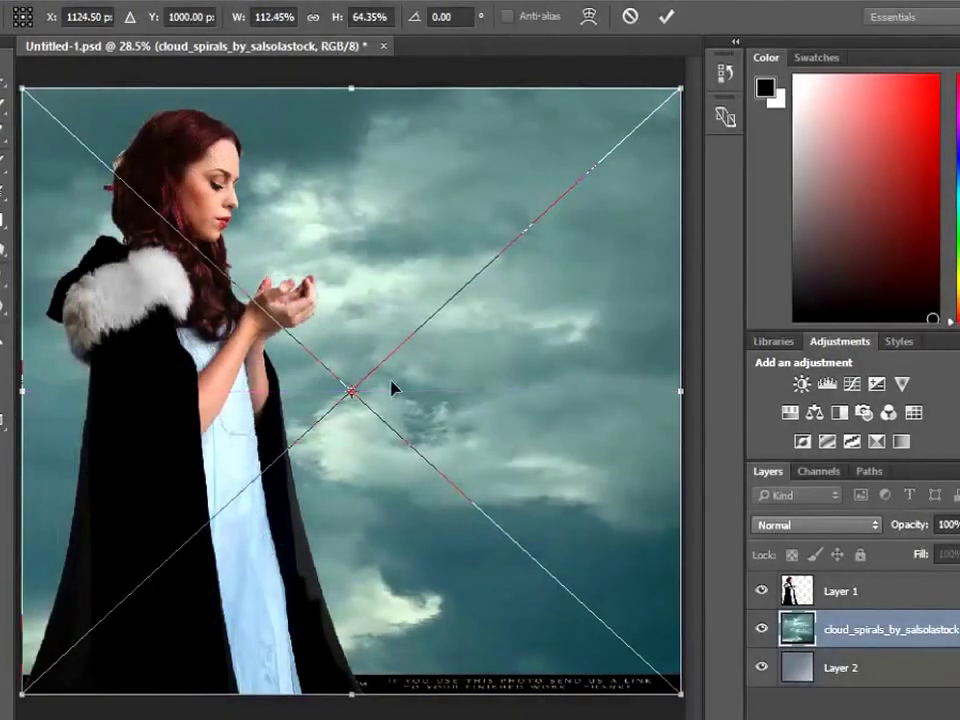
{"action": "left_click_drag", "start_coordinate": [317, 700], "coordinate": [361, 715]}
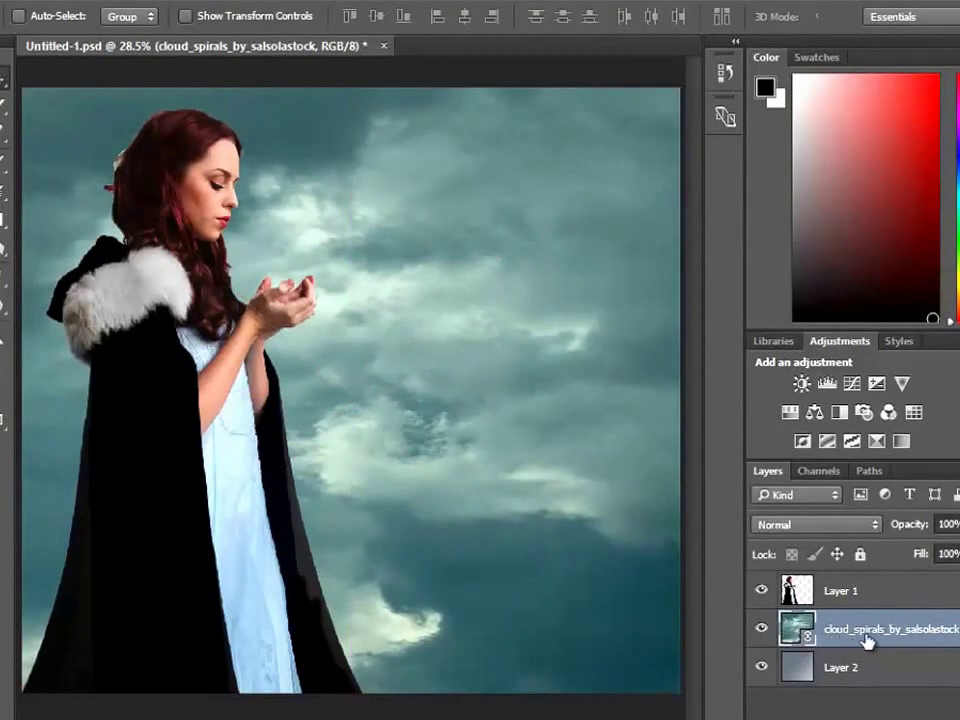
Set the cloud layer to Soft Light and reposition it in the stack.
{"action": "left_click", "coordinate": [846, 527]}
{"action": "left_click", "coordinate": [833, 318]}
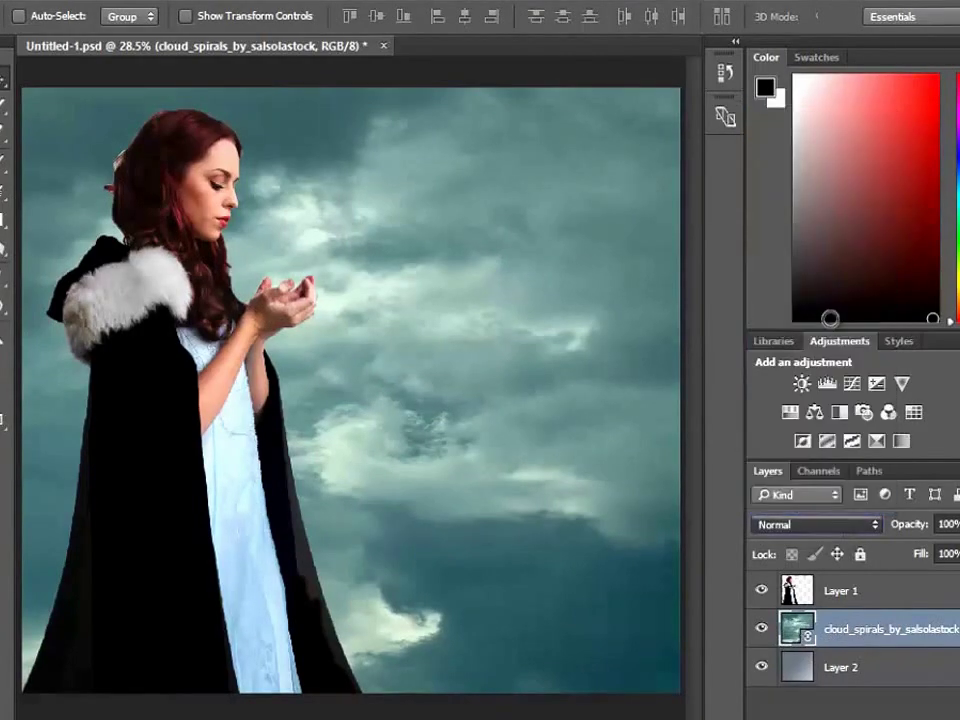
{"action": "mouse_move", "coordinate": [870, 628]}
{"action": "left_mouse_down"}
{"action": "mouse_move", "coordinate": [876, 674]}
{"action": "mouse_move", "coordinate": [865, 630]}
{"action": "left_mouse_up"}
Place the mountain trail photo and stretch it to the canvas top and bottom.
{"action": "key", "text": "alt+f"}
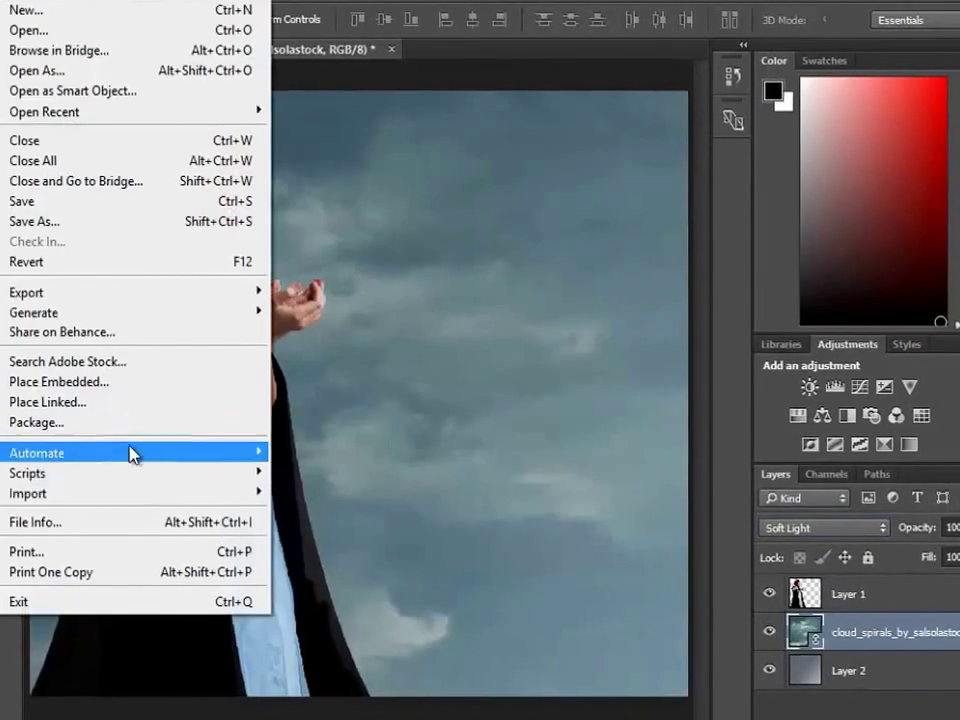
{"action": "left_click", "coordinate": [127, 403]}
{"action": "left_click", "coordinate": [677, 160]}
{"action": "left_click", "coordinate": [823, 707]}
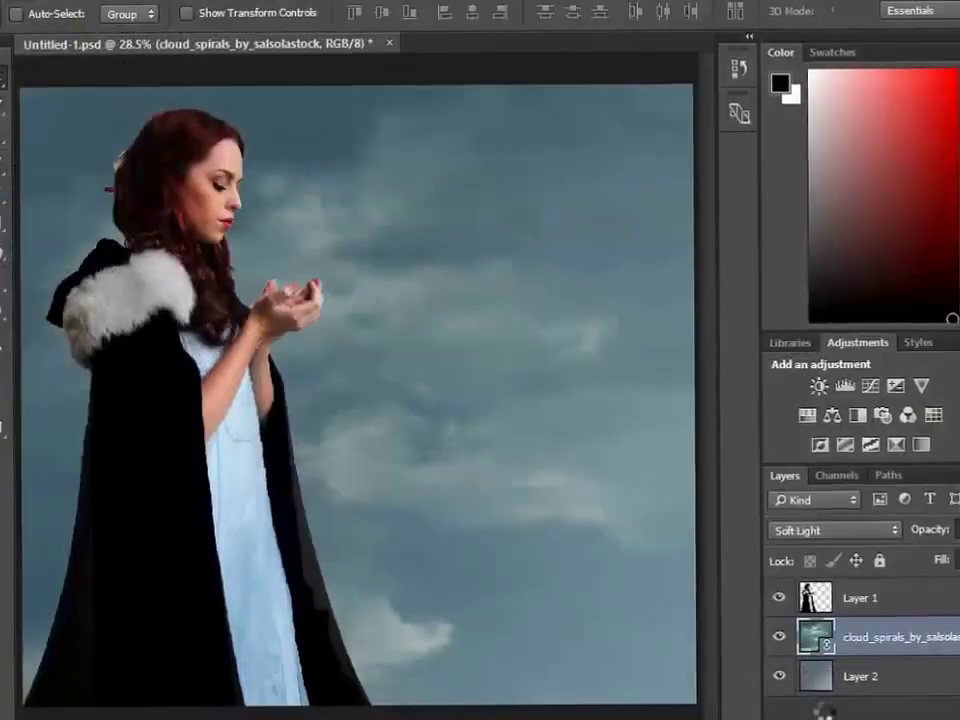
{"action": "left_click_drag", "start_coordinate": [355, 163], "coordinate": [350, 91]}
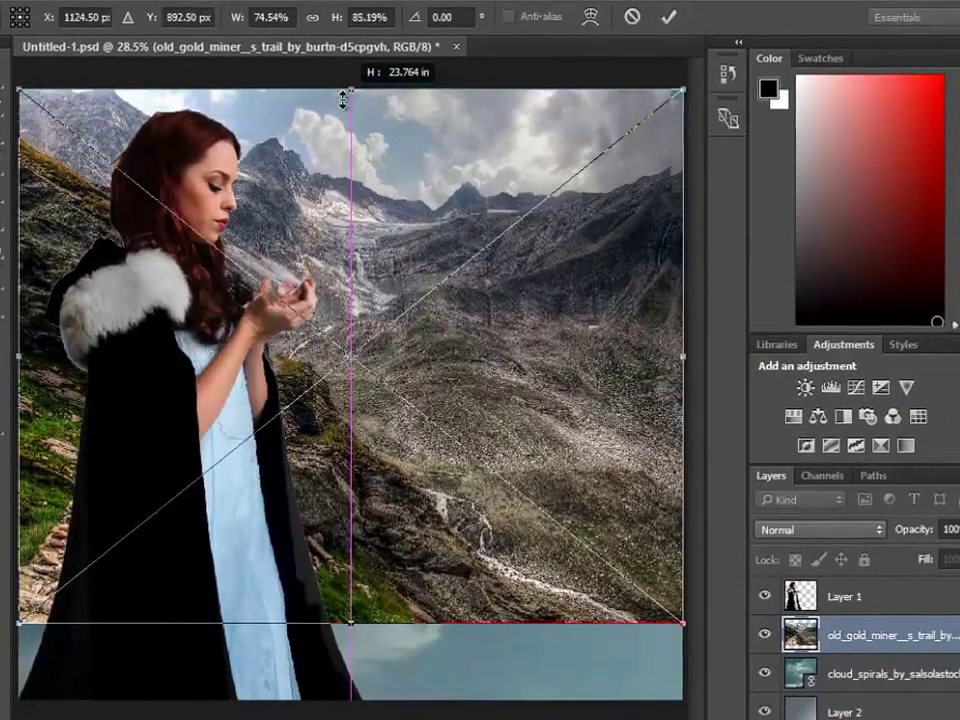
{"action": "left_click_drag", "start_coordinate": [350, 623], "coordinate": [354, 690]}
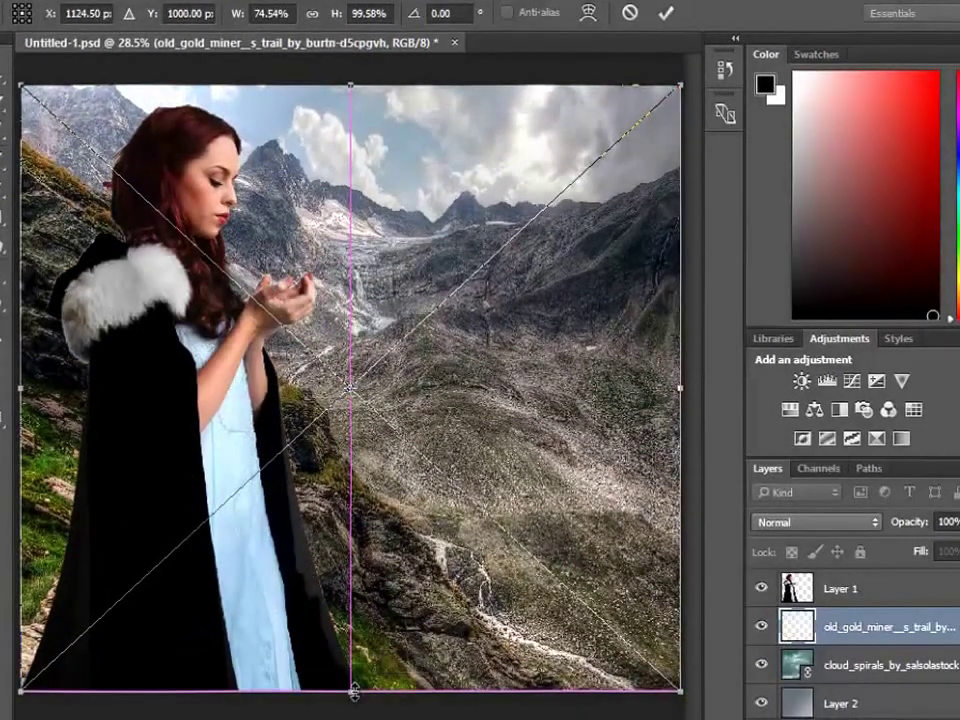
{"action": "key", "text": "Return"}
Blend the mountain layer in Soft Light and add a new empty layer.
{"action": "left_click", "coordinate": [820, 664]}
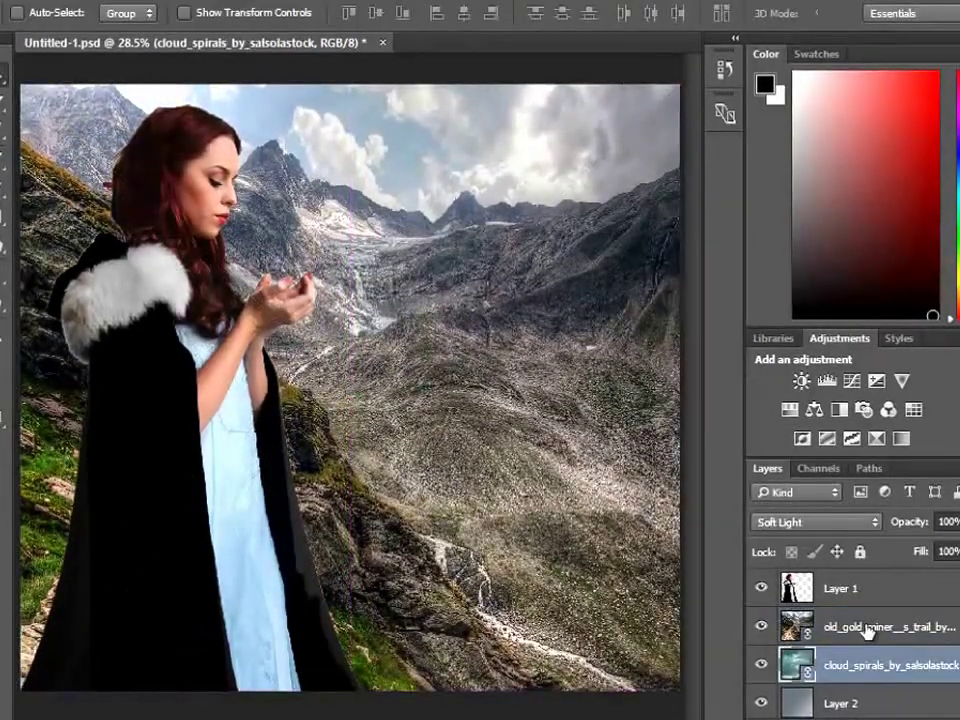
{"action": "left_click", "coordinate": [850, 625]}
{"action": "left_click", "coordinate": [812, 522]}
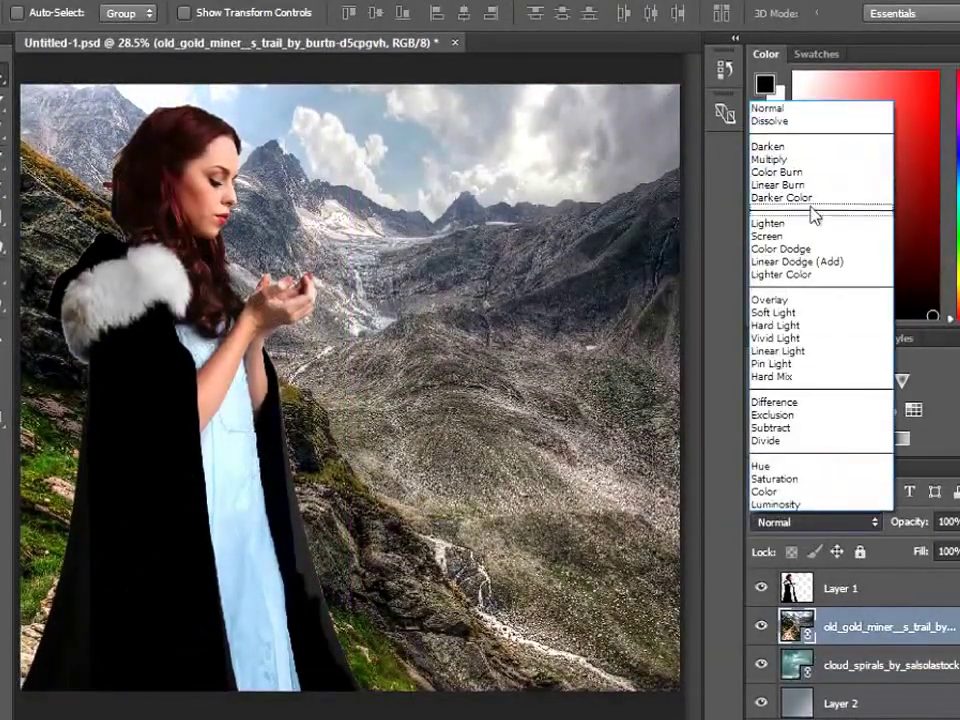
{"action": "left_click", "coordinate": [780, 312]}
{"action": "key", "text": "ctrl+shift+alt+n"}
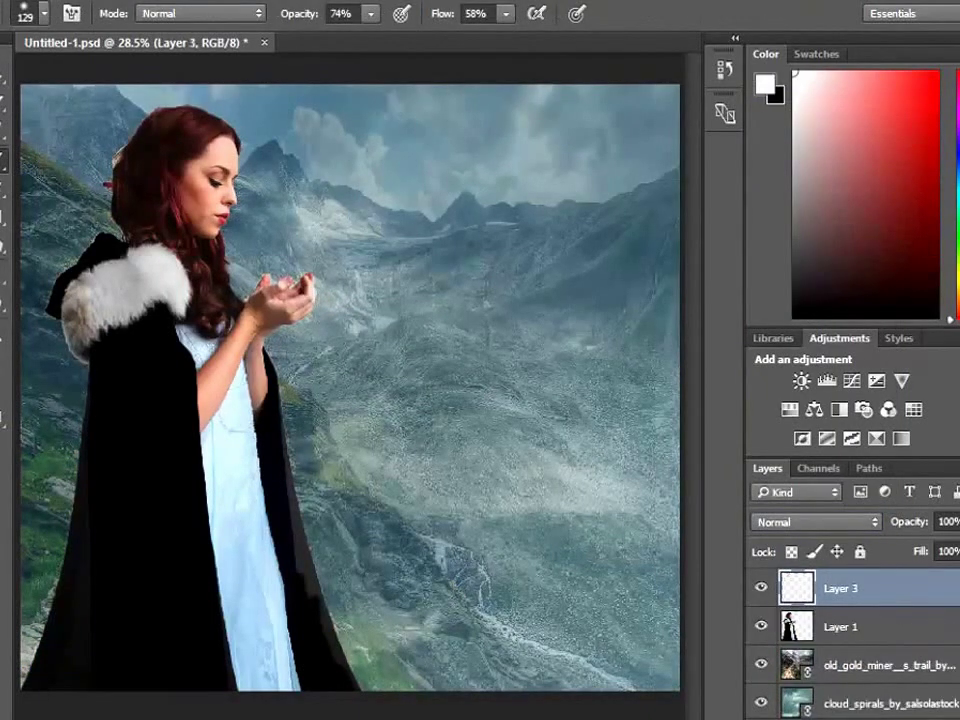
Enlarge the soft white brush and paint a light beam from the shoulder toward the mountains.
{"action": "left_click", "coordinate": [44, 14]}
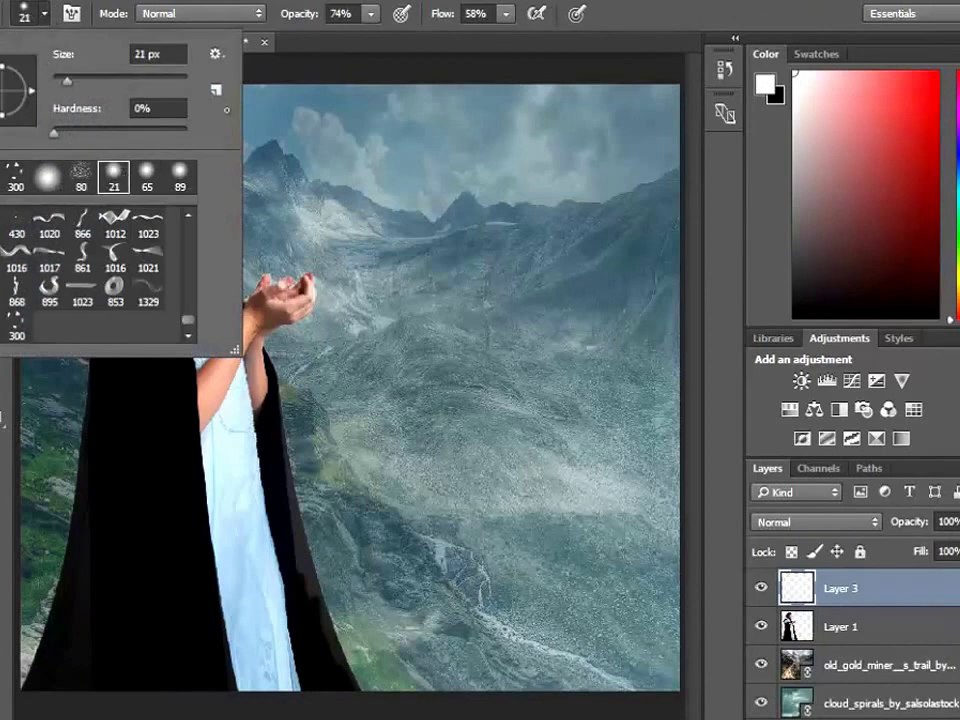
{"action": "key", "text": "Return"}
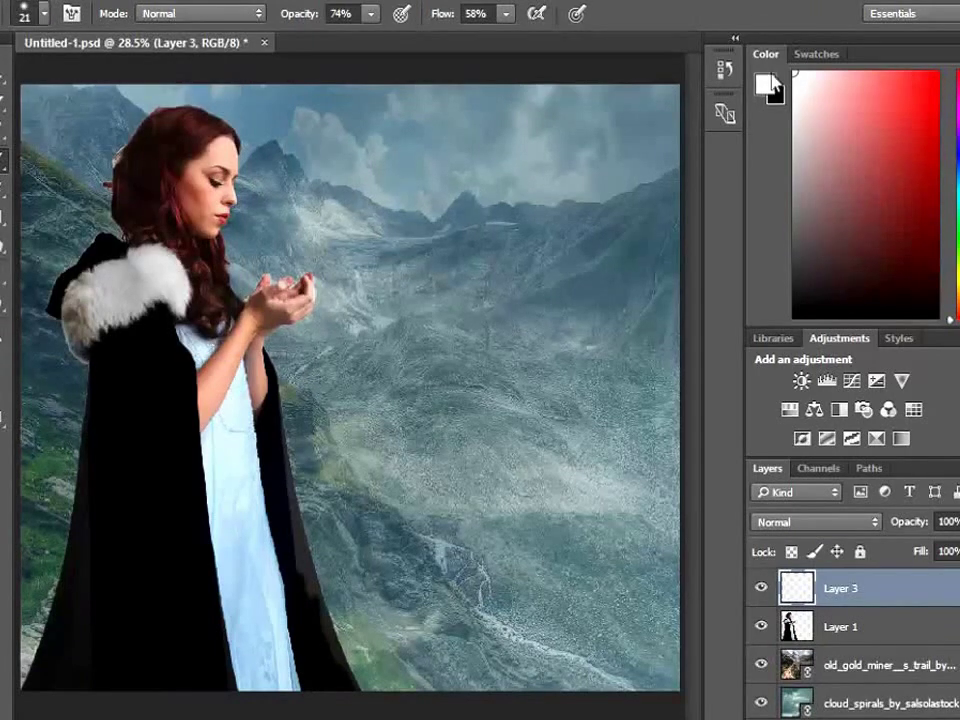
{"action": "left_click", "coordinate": [44, 14]}
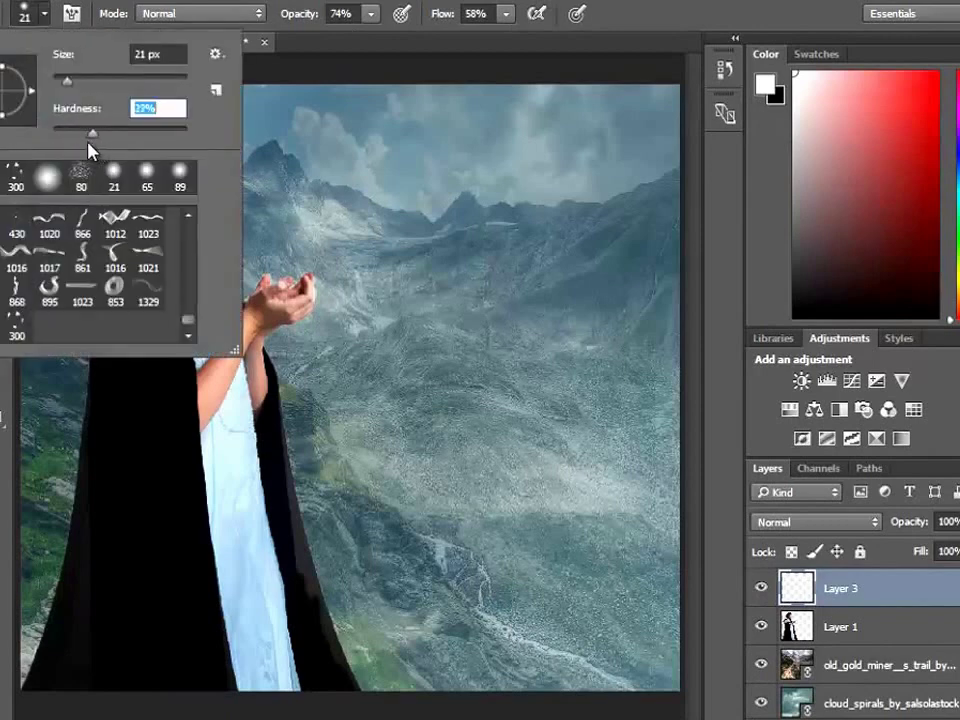
{"action": "left_click_drag", "start_coordinate": [69, 89], "coordinate": [97, 84]}
{"action": "key", "text": "Return"}
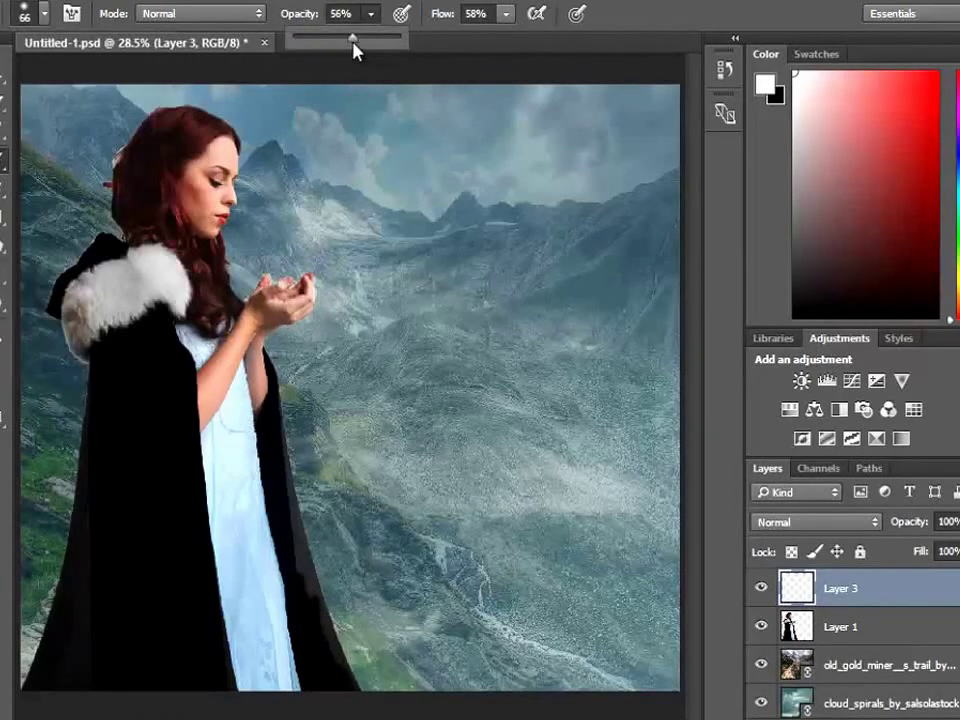
{"action": "left_click_drag", "start_coordinate": [84, 378], "coordinate": [370, 194]}
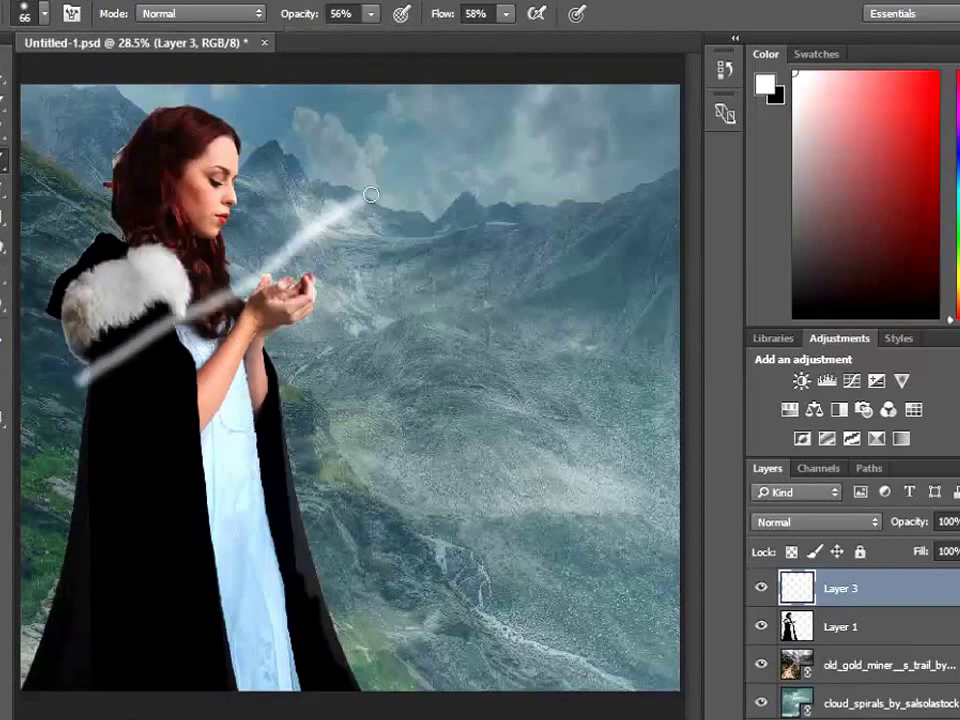
{"action": "left_click", "coordinate": [44, 13]}
{"action": "left_click_drag", "start_coordinate": [68, 76], "coordinate": [170, 82]}
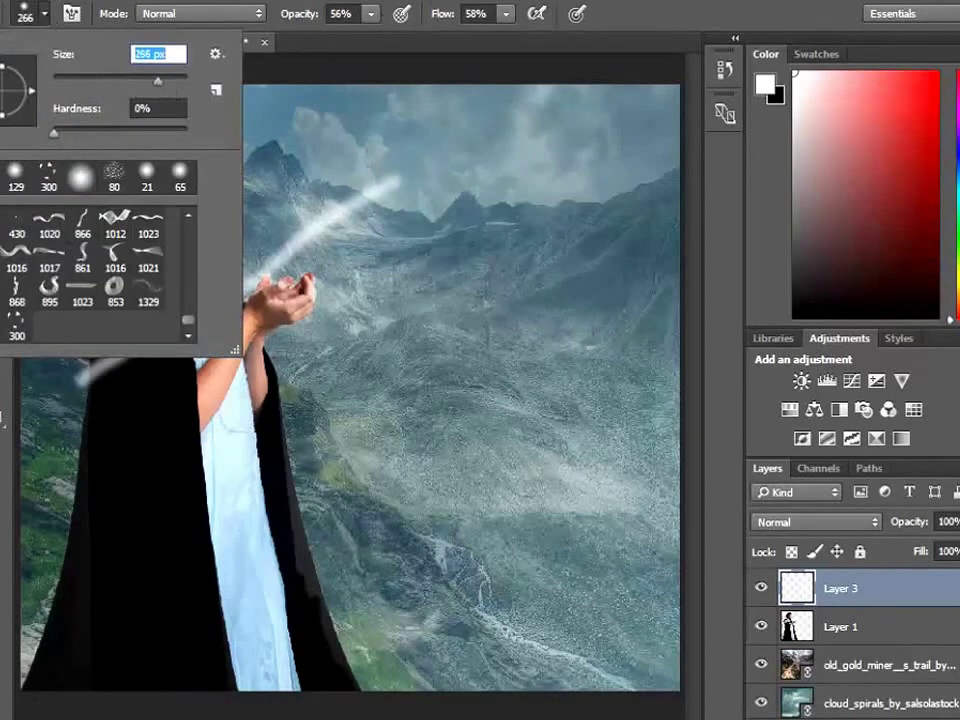
{"action": "key", "text": "Return"}
{"action": "left_click_drag", "start_coordinate": [360, 140], "coordinate": [440, 165]}
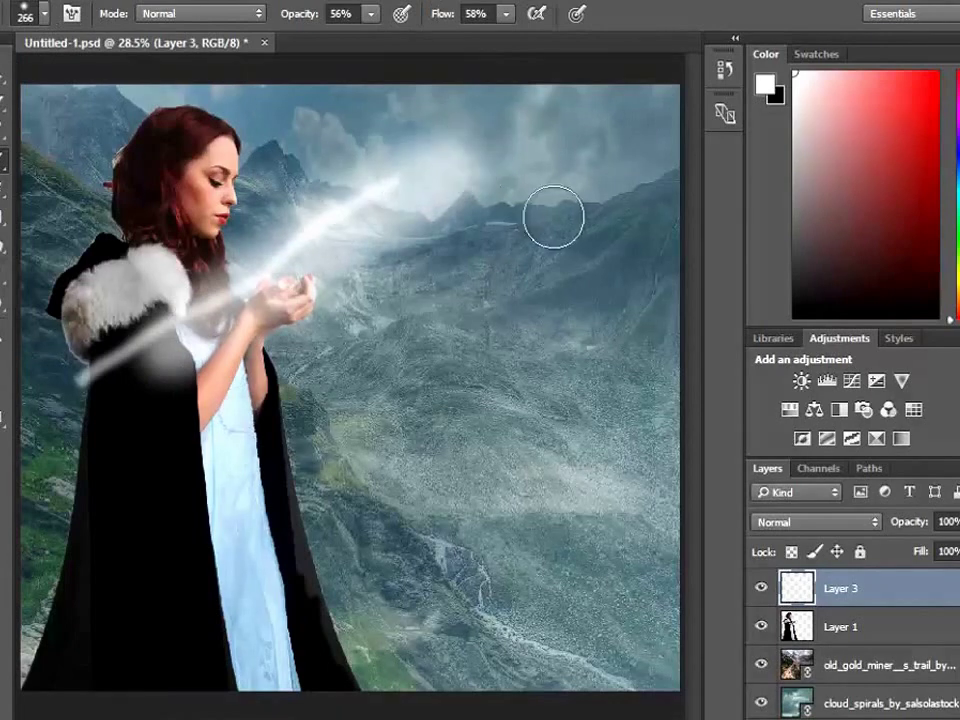
Paint white mist strokes across the mountains at 85% brush opacity.
{"action": "left_click_drag", "start_coordinate": [553, 217], "coordinate": [133, 444]}
{"action": "left_click_drag", "start_coordinate": [508, 336], "coordinate": [181, 477]}
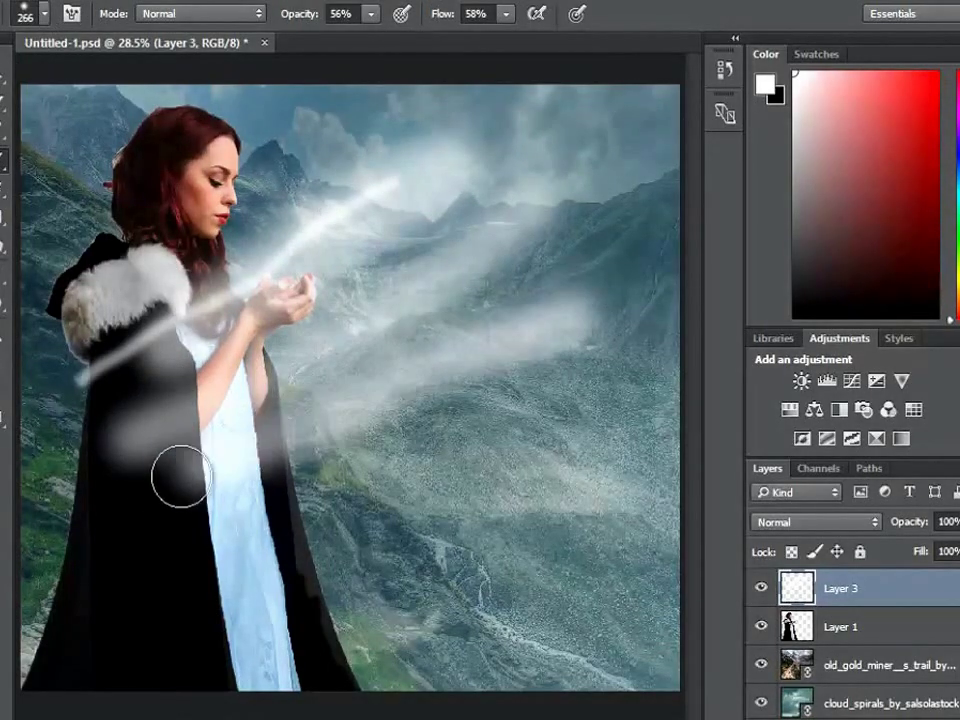
{"action": "left_click", "coordinate": [371, 14]}
{"action": "left_click_drag", "start_coordinate": [373, 37], "coordinate": [402, 37]}
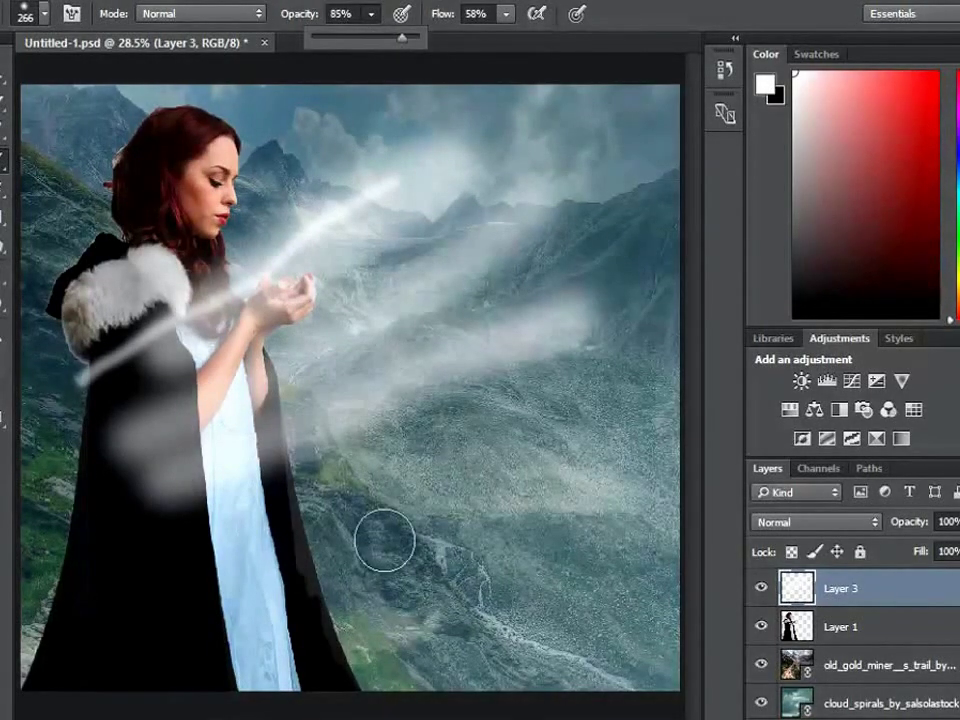
{"action": "mouse_move", "coordinate": [185, 570]}
{"action": "left_mouse_down"}
{"action": "mouse_move", "coordinate": [381, 527]}
{"action": "mouse_move", "coordinate": [574, 444]}
{"action": "left_mouse_up"}
{"action": "left_click_drag", "start_coordinate": [285, 615], "coordinate": [584, 553]}
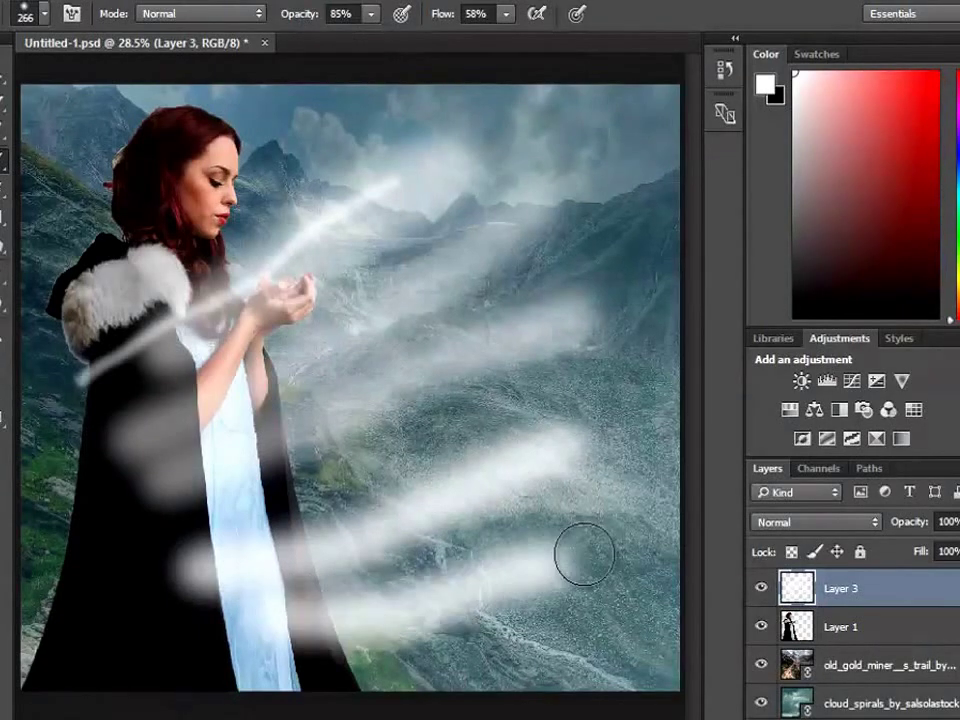
{"action": "left_click", "coordinate": [584, 553]}
Move the mist layer behind the woman and add softer strokes at 43% opacity.
{"action": "left_click_drag", "start_coordinate": [900, 589], "coordinate": [889, 640]}
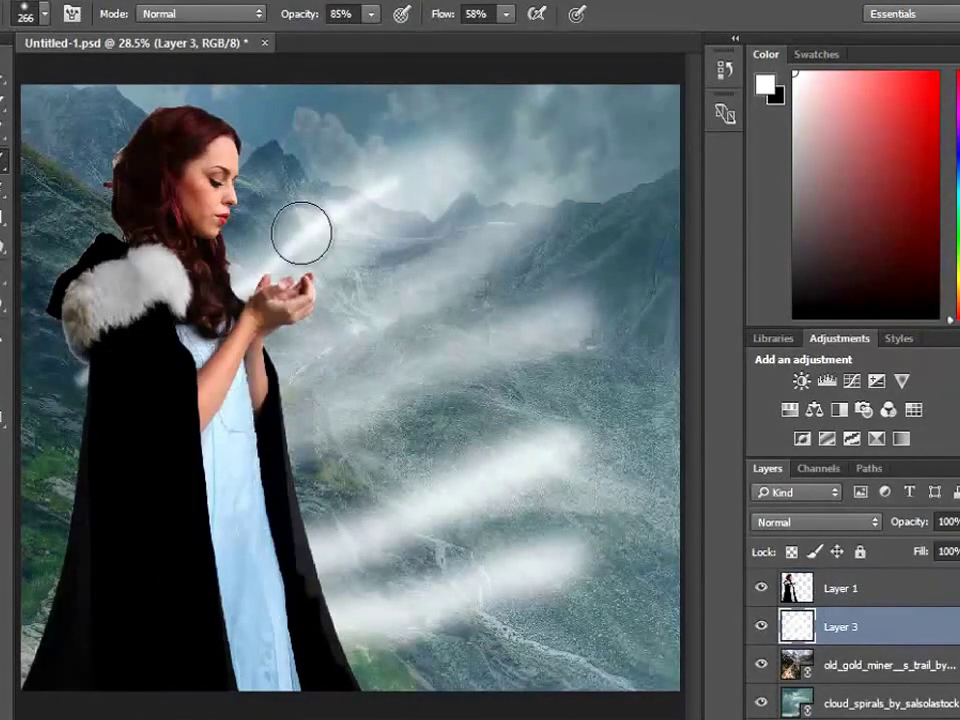
{"action": "left_click_drag", "start_coordinate": [250, 240], "coordinate": [430, 160]}
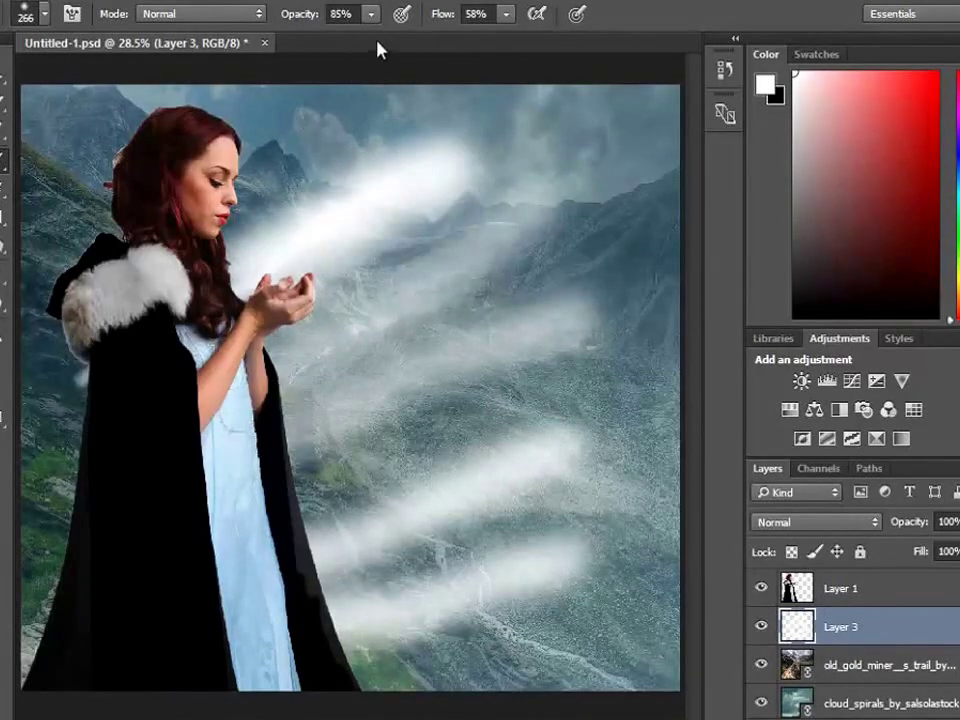
{"action": "mouse_move", "coordinate": [371, 14]}
{"action": "left_mouse_down"}
{"action": "mouse_move", "coordinate": [340, 46]}
{"action": "mouse_move", "coordinate": [329, 40]}
{"action": "left_mouse_up"}
{"action": "mouse_move", "coordinate": [205, 145]}
{"action": "left_mouse_down"}
{"action": "mouse_move", "coordinate": [294, 171]}
{"action": "mouse_move", "coordinate": [497, 189]}
{"action": "mouse_move", "coordinate": [548, 234]}
{"action": "left_mouse_up"}
{"action": "left_click_drag", "start_coordinate": [272, 418], "coordinate": [460, 372]}
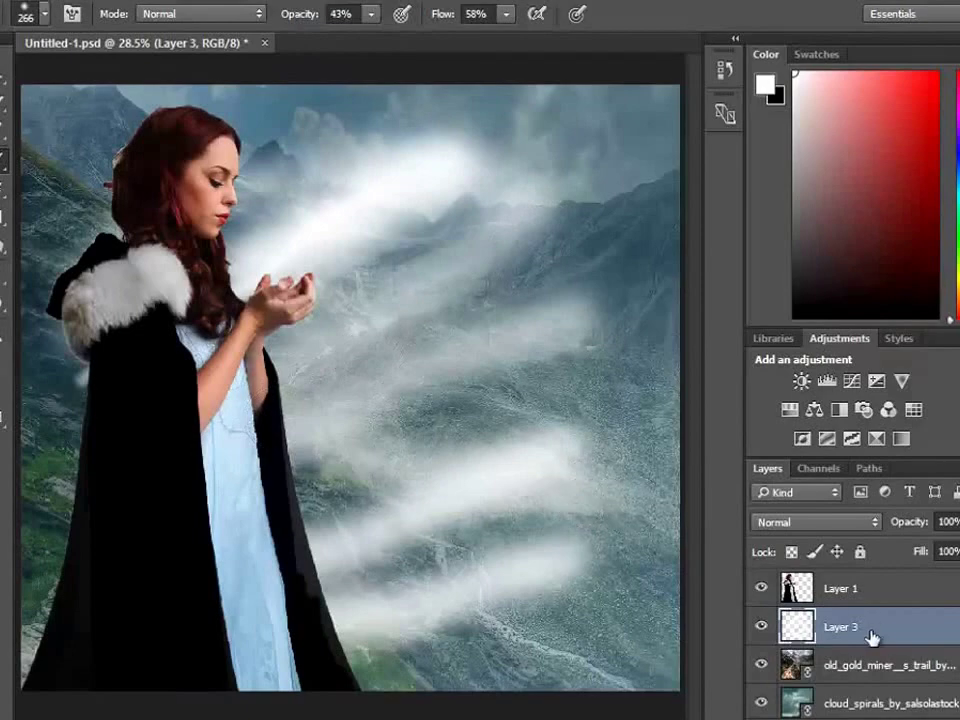
Set the mist layer to Soft Light and add empty Layer 4.
{"action": "left_click", "coordinate": [818, 521]}
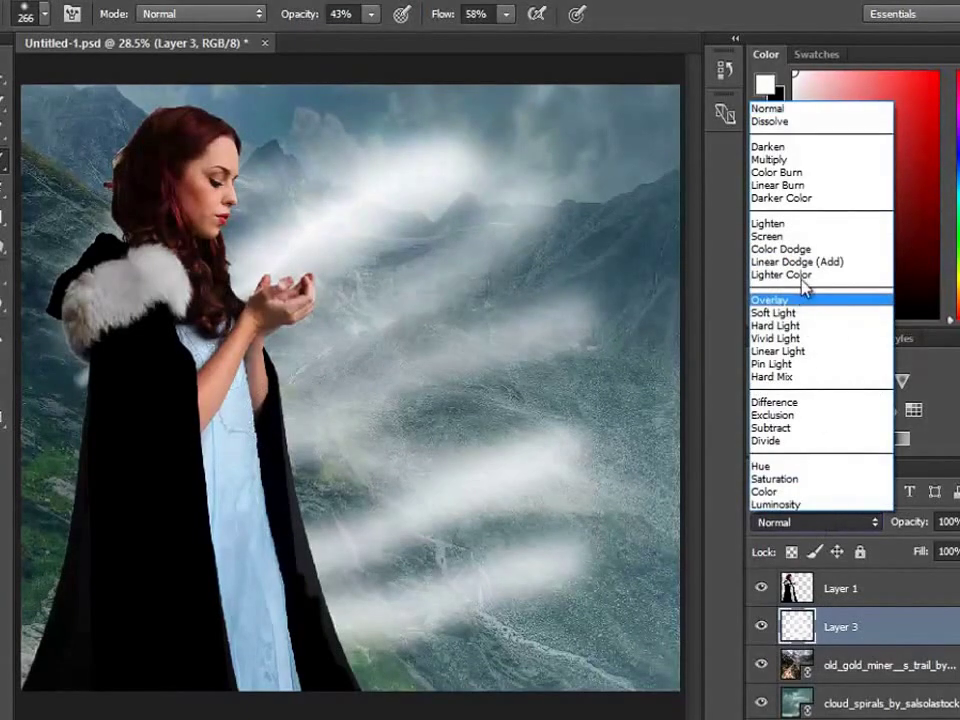
{"action": "left_click", "coordinate": [775, 313]}
{"action": "key", "text": "ctrl+shift+alt+n"}
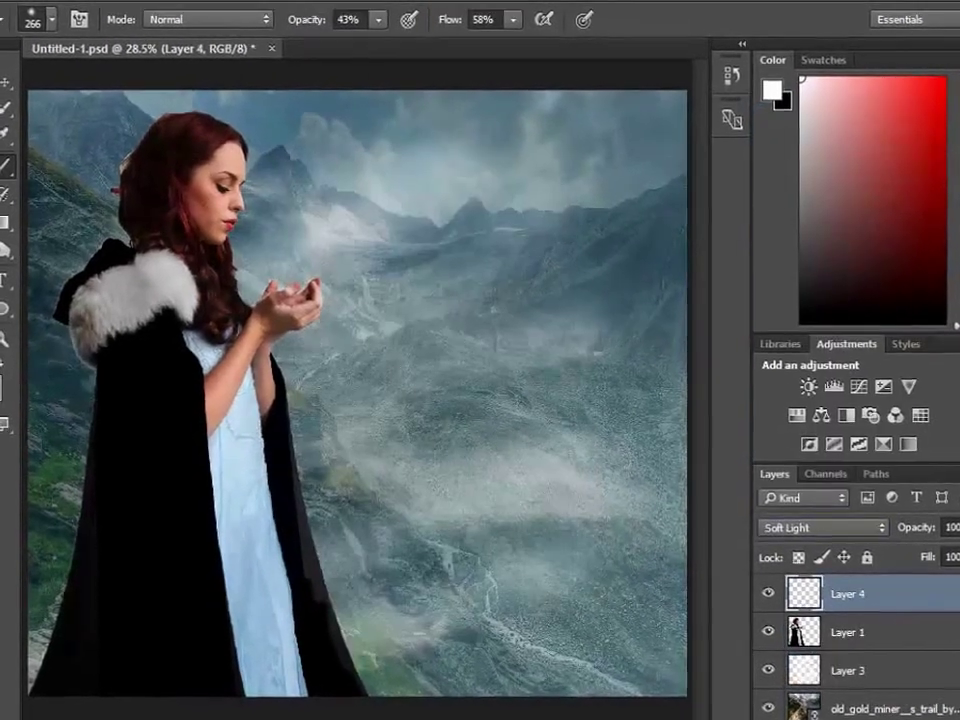
{"action": "key", "text": "alt+f"}
Place the winter sunrise stock photo as a linked layer.
{"action": "left_click", "coordinate": [111, 403]}
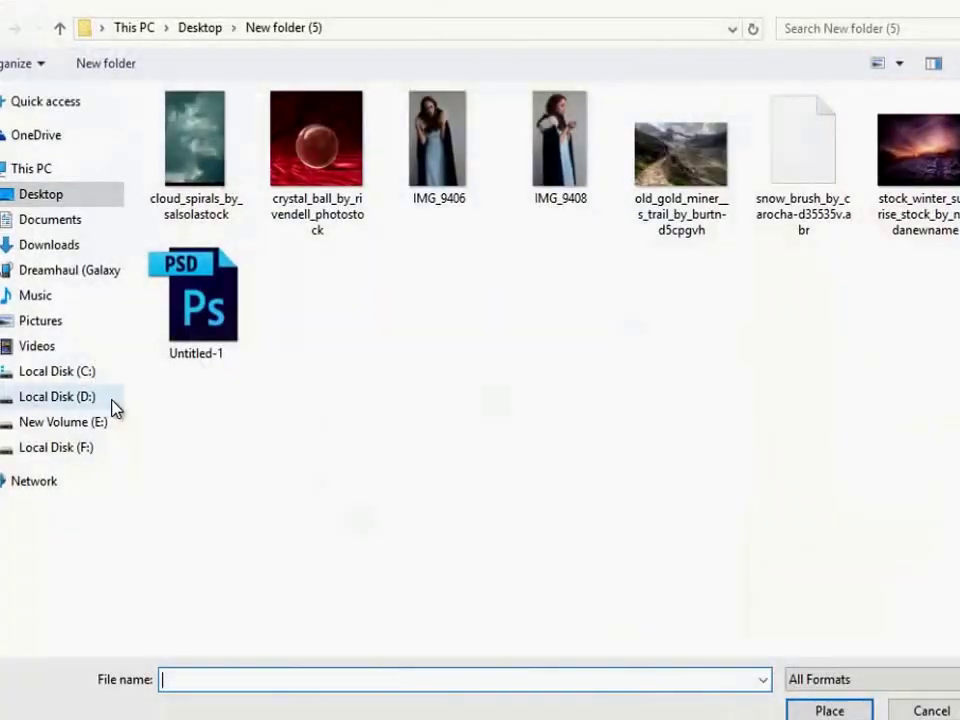
{"action": "left_click", "coordinate": [928, 148]}
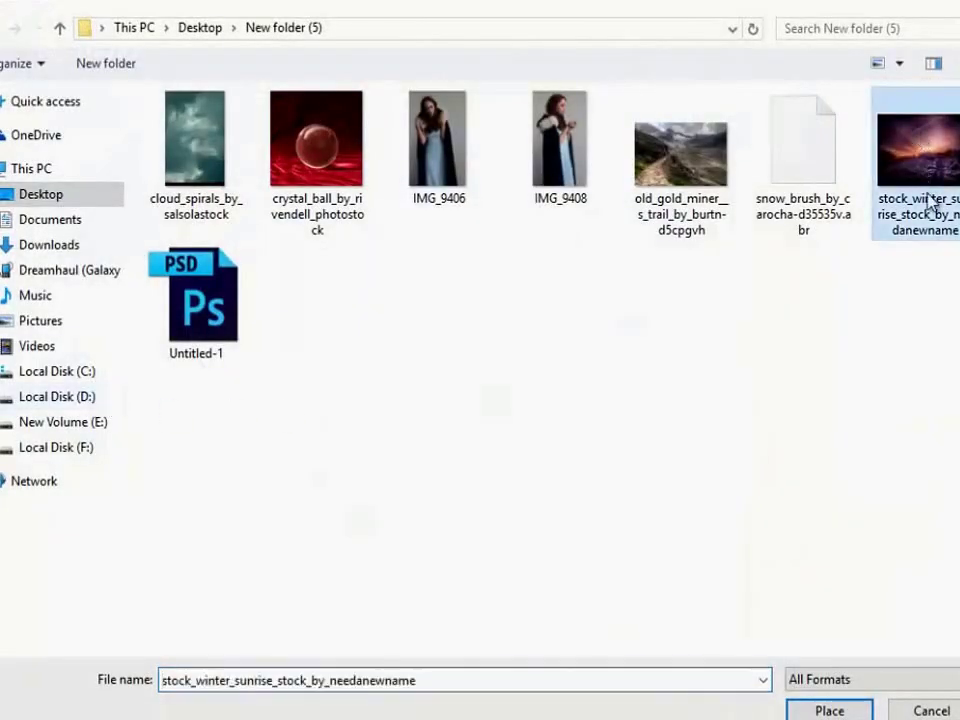
{"action": "left_click", "coordinate": [825, 709]}
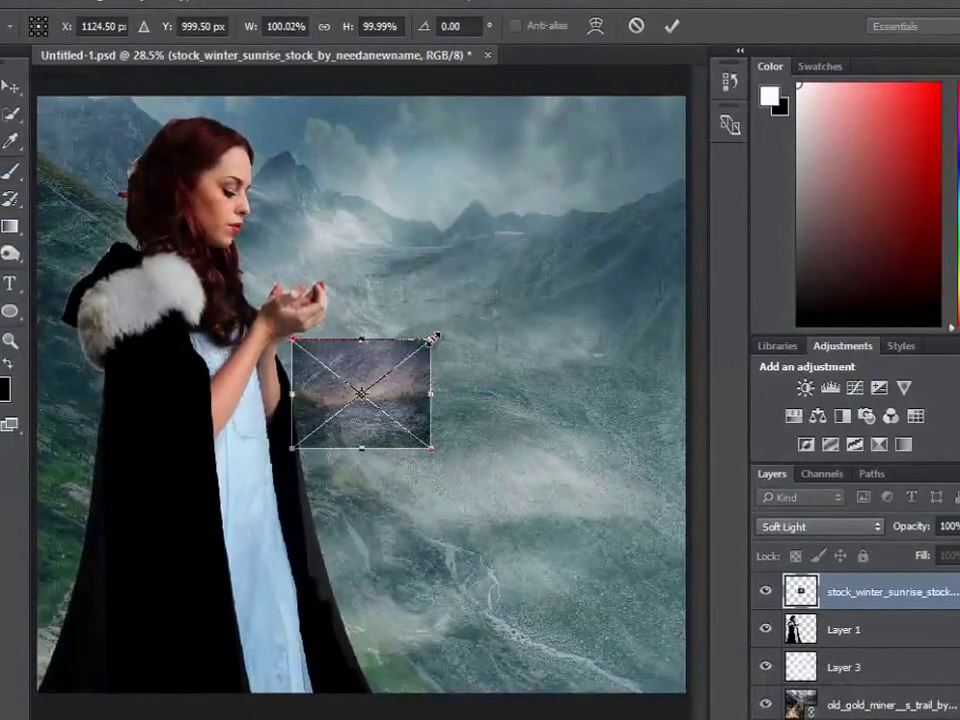
Stretch the sunrise photo over the whole canvas, commit it, and set it to Soft Light.
{"action": "mouse_move", "coordinate": [432, 337]}
{"action": "left_mouse_down"}
{"action": "mouse_move", "coordinate": [597, 162]}
{"action": "mouse_move", "coordinate": [689, 93]}
{"action": "left_mouse_up"}
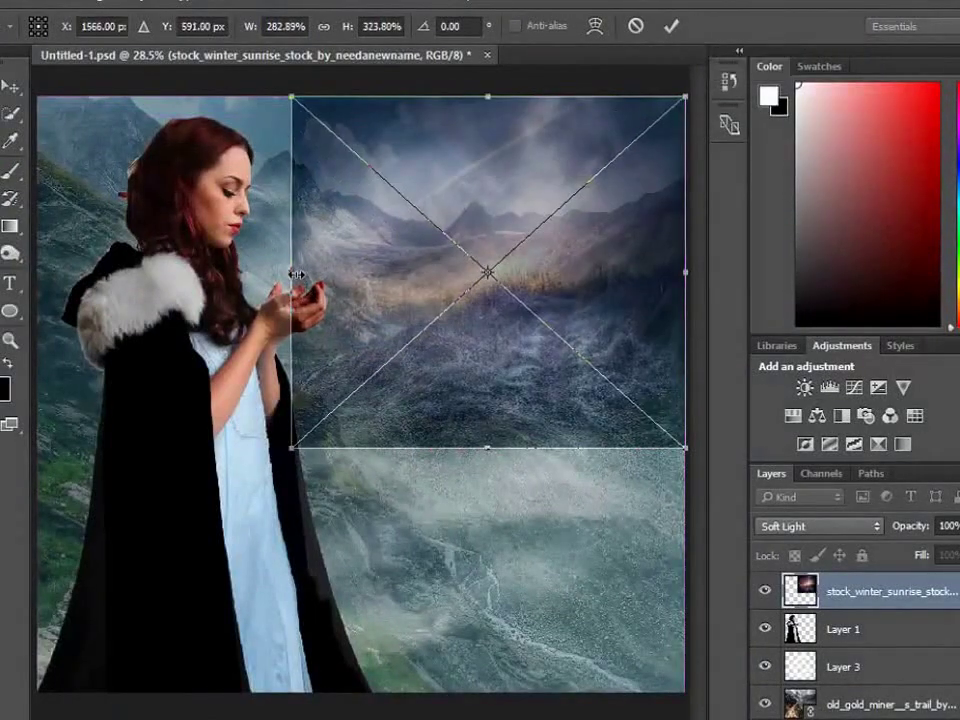
{"action": "left_click_drag", "start_coordinate": [297, 273], "coordinate": [38, 272]}
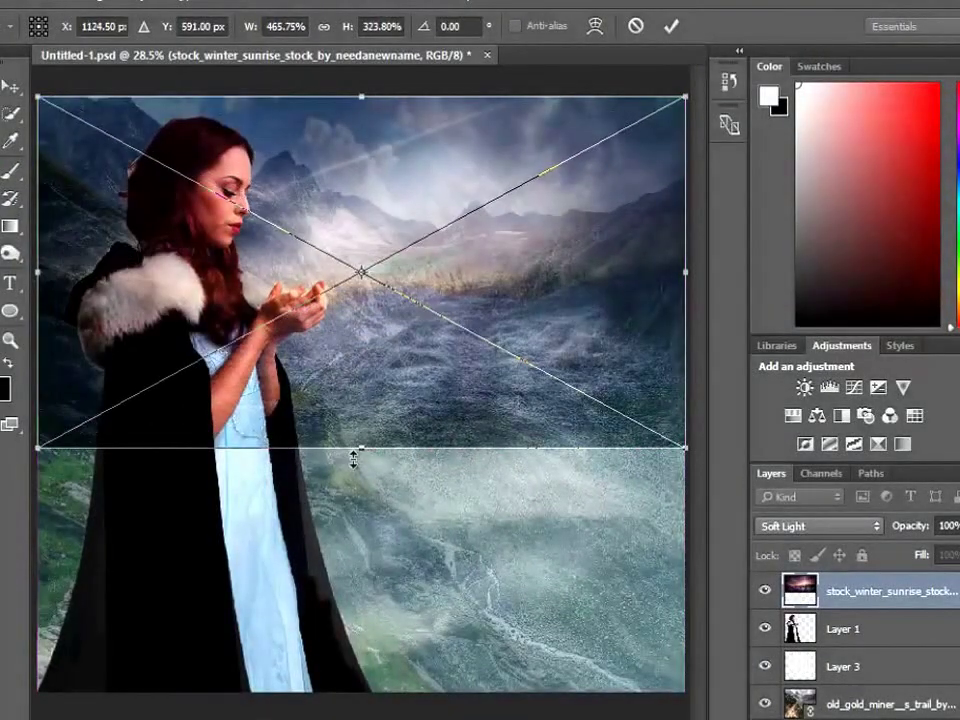
{"action": "mouse_move", "coordinate": [353, 458]}
{"action": "left_mouse_down"}
{"action": "mouse_move", "coordinate": [390, 700]}
{"action": "mouse_move", "coordinate": [380, 390]}
{"action": "mouse_move", "coordinate": [385, 702]}
{"action": "left_mouse_up"}
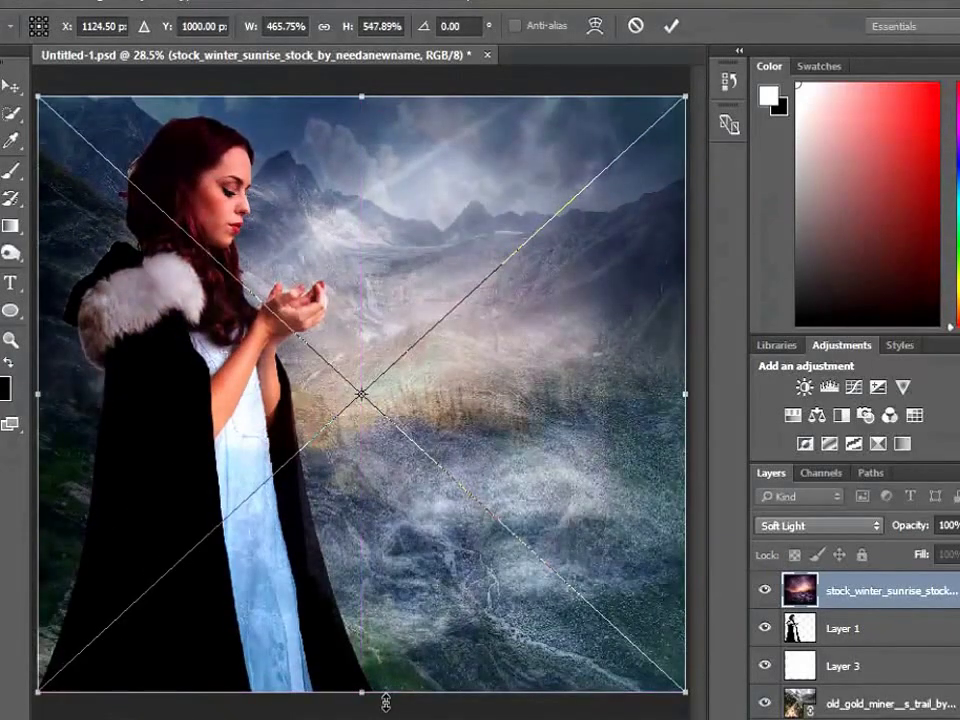
{"action": "key", "text": "Return"}
{"action": "key", "text": "b"}
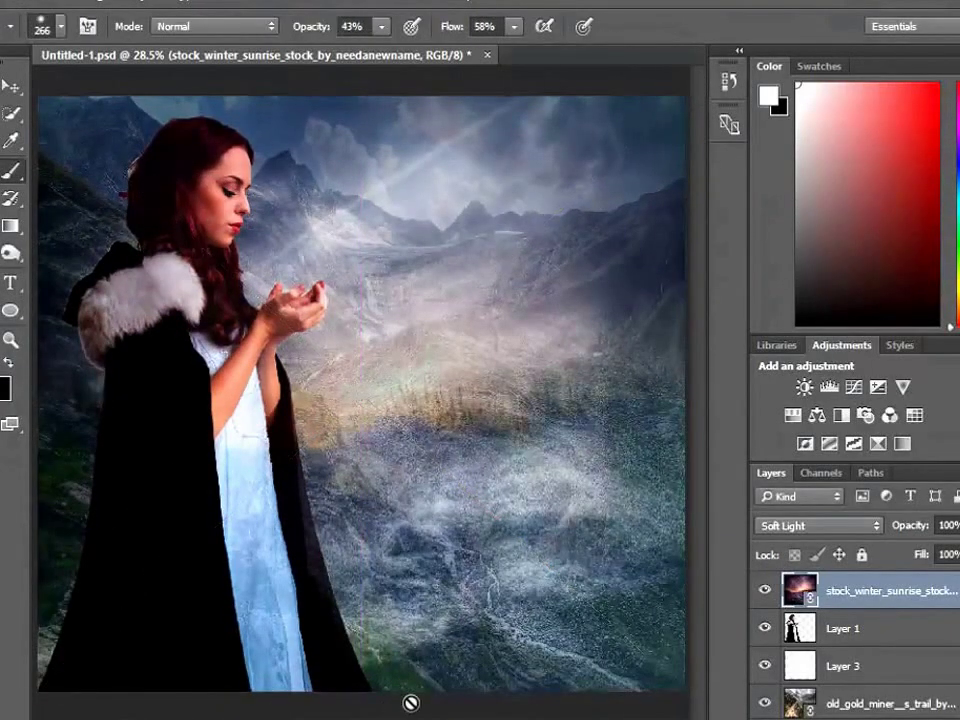
{"action": "left_click", "coordinate": [846, 526]}
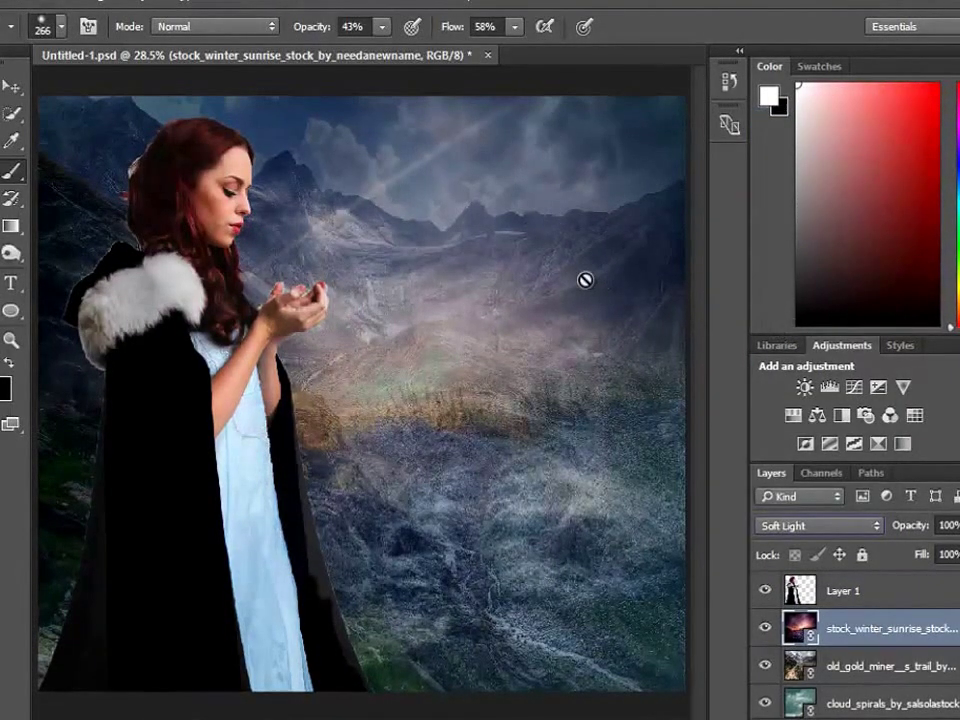
Apply a Gaussian Blur of about 100.6 pixels radius to the winter sunrise layer.
{"action": "key", "text": "v"}
{"action": "key", "text": "alt+t"}
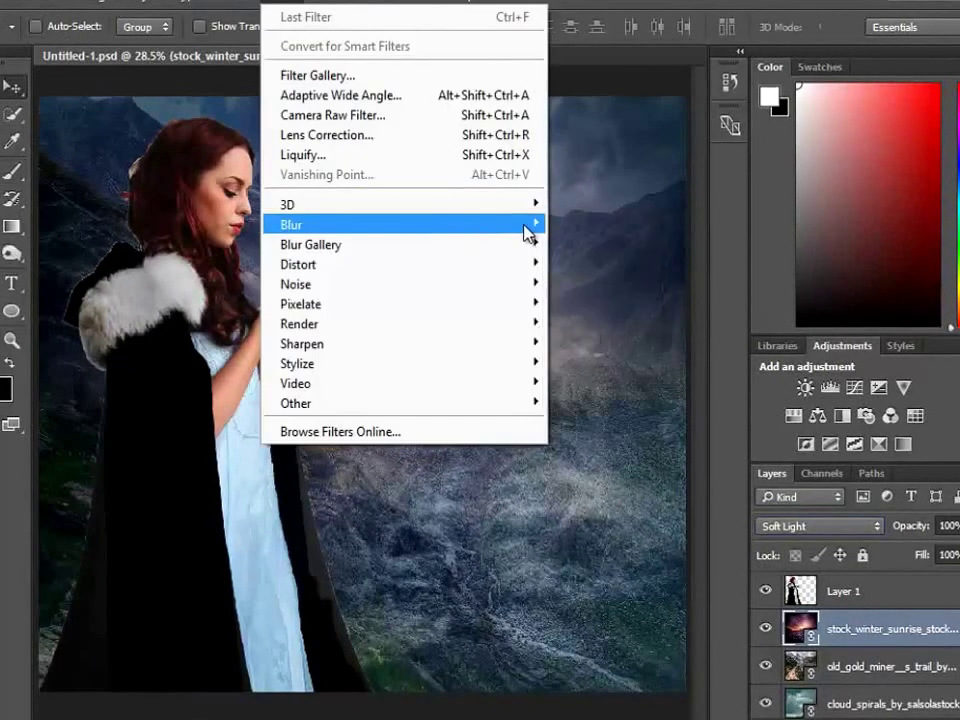
{"action": "left_click", "coordinate": [600, 303]}
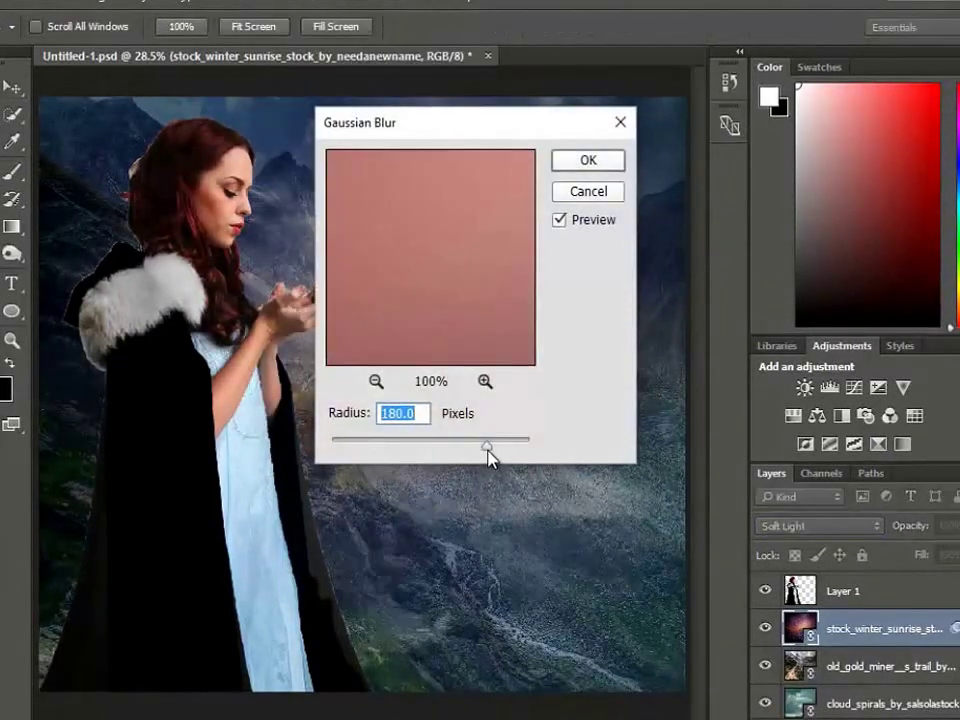
{"action": "left_click_drag", "start_coordinate": [435, 455], "coordinate": [461, 461]}
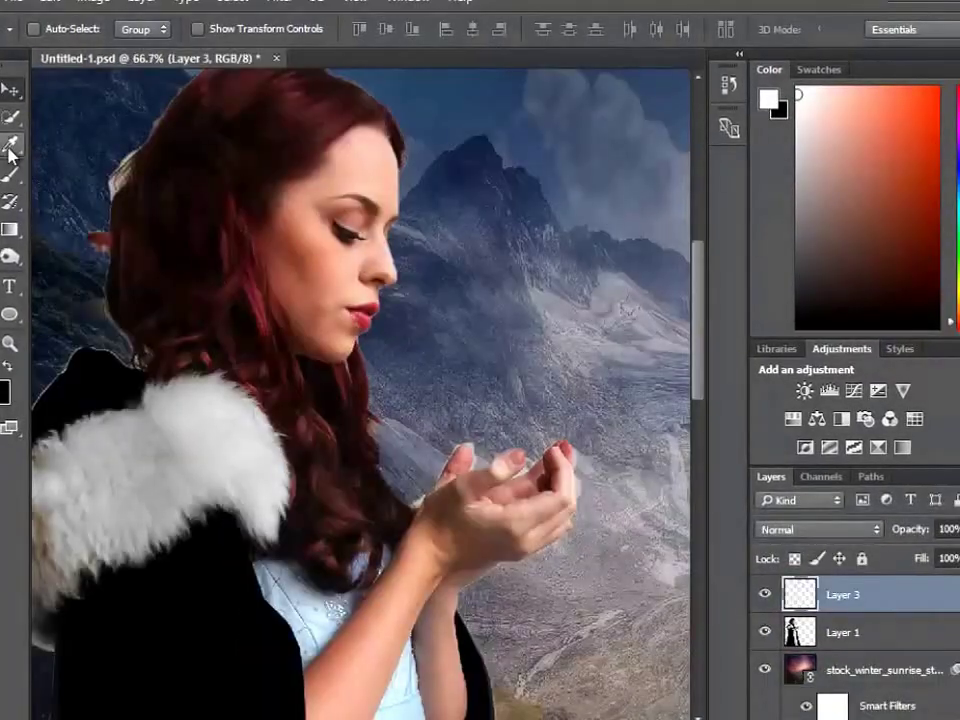
{"action": "left_click", "coordinate": [12, 143]}
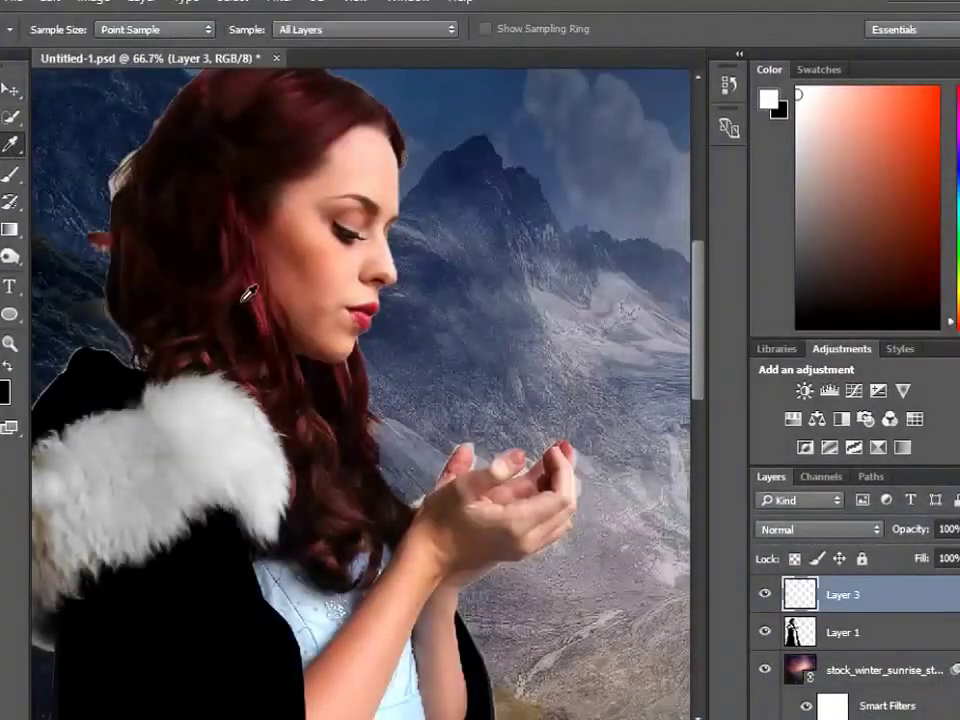
Sample the woman's skin tone, set Layer 3 to Soft Light, and add empty Layer 4.
{"action": "left_click", "coordinate": [348, 266]}
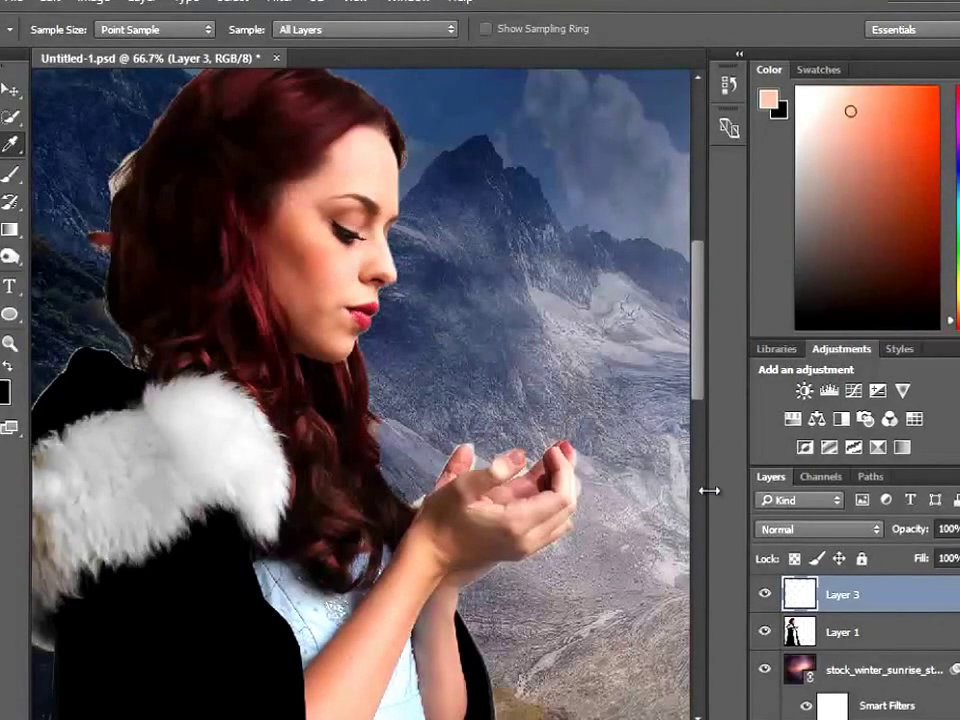
{"action": "left_click", "coordinate": [776, 530]}
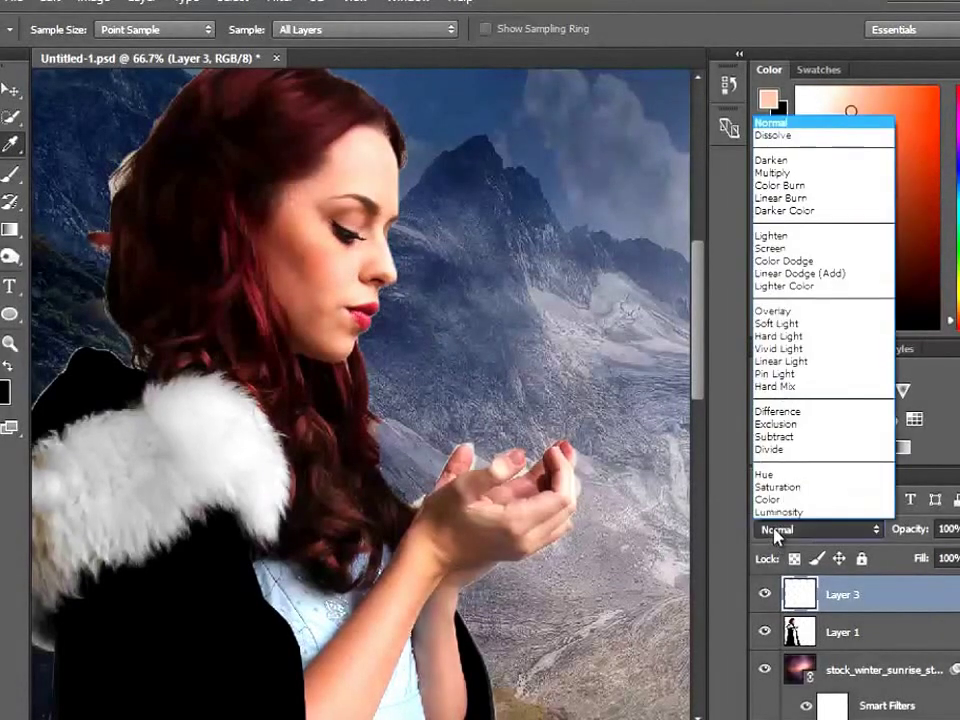
{"action": "left_click", "coordinate": [777, 323]}
{"action": "left_click", "coordinate": [8, 178]}
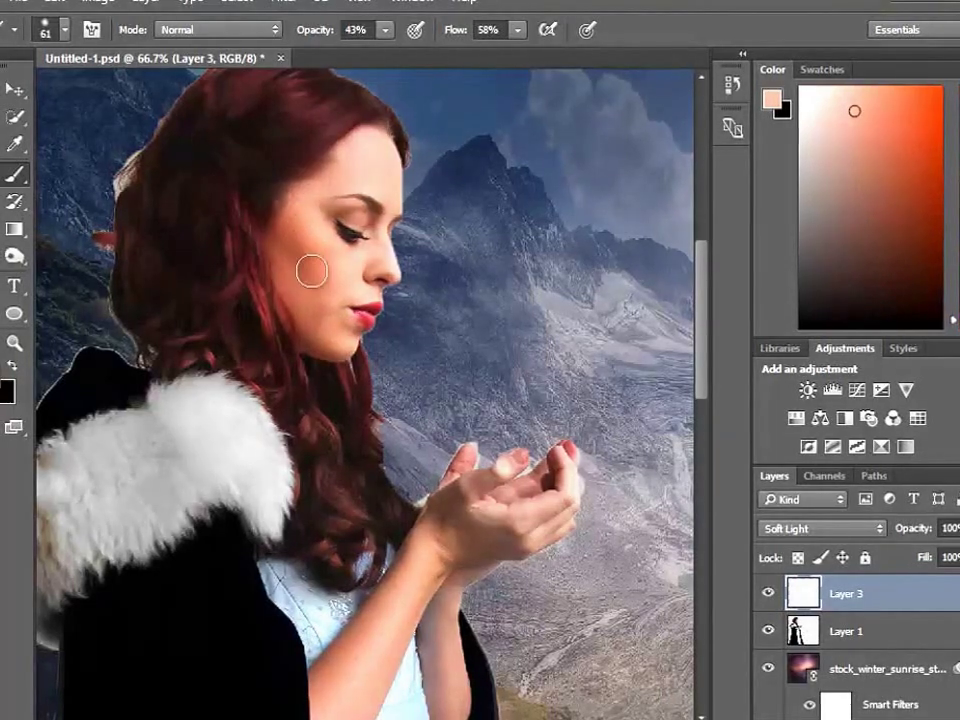
{"action": "scroll", "coordinate": [615, 514], "scroll_direction": "down", "scroll_amount": 2}
{"action": "left_click_drag", "start_coordinate": [707, 349], "coordinate": [705, 412]}
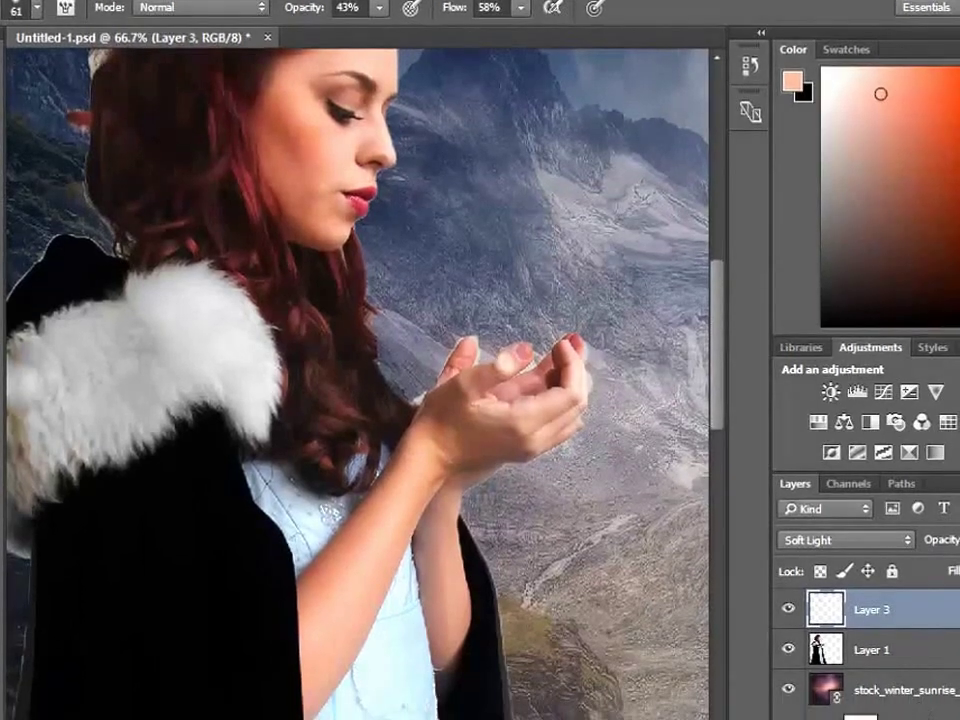
{"action": "key", "text": "ctrl+shift+alt+n"}
Set Layer 4 to Soft Light and paint the lips pink with a 37 px brush.
{"action": "left_click", "coordinate": [860, 540]}
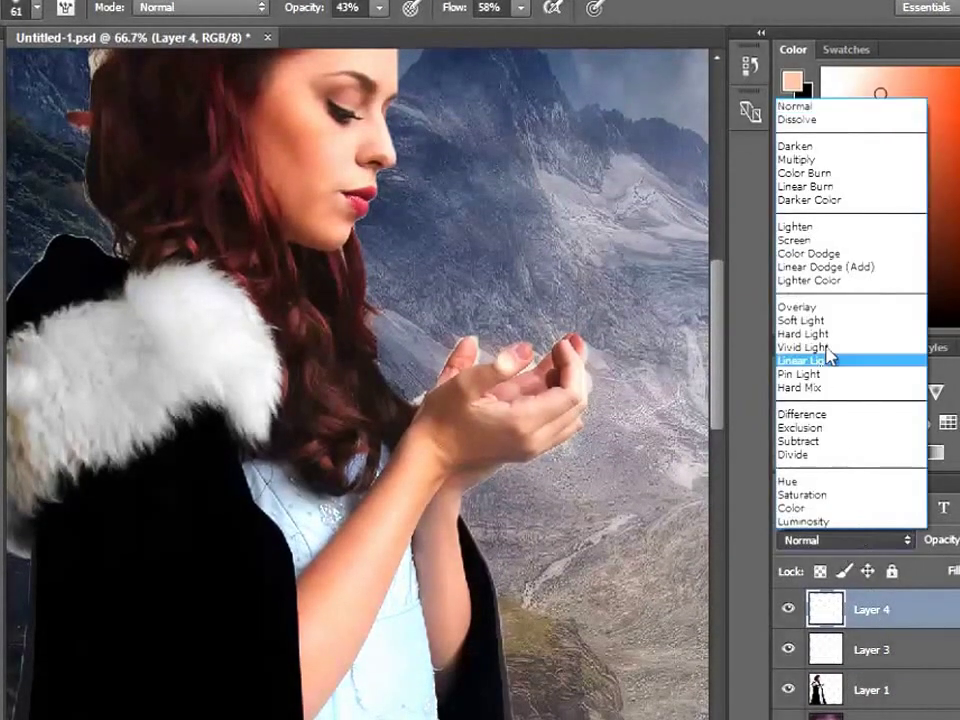
{"action": "left_click", "coordinate": [848, 320]}
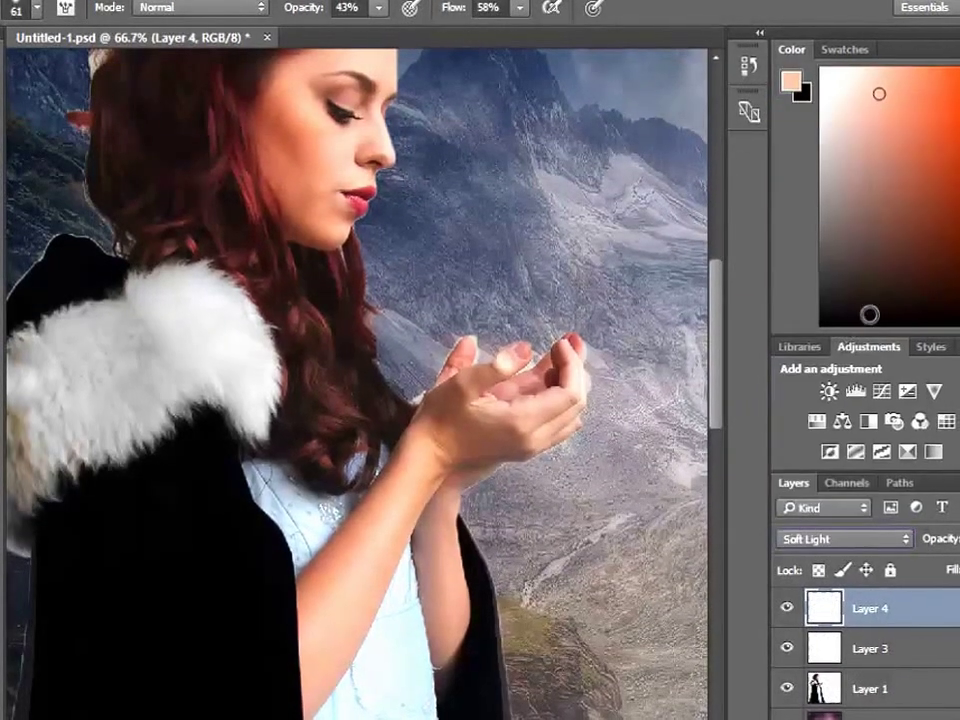
{"action": "left_click", "coordinate": [958, 115]}
{"action": "left_click_drag", "start_coordinate": [956, 117], "coordinate": [955, 78]}
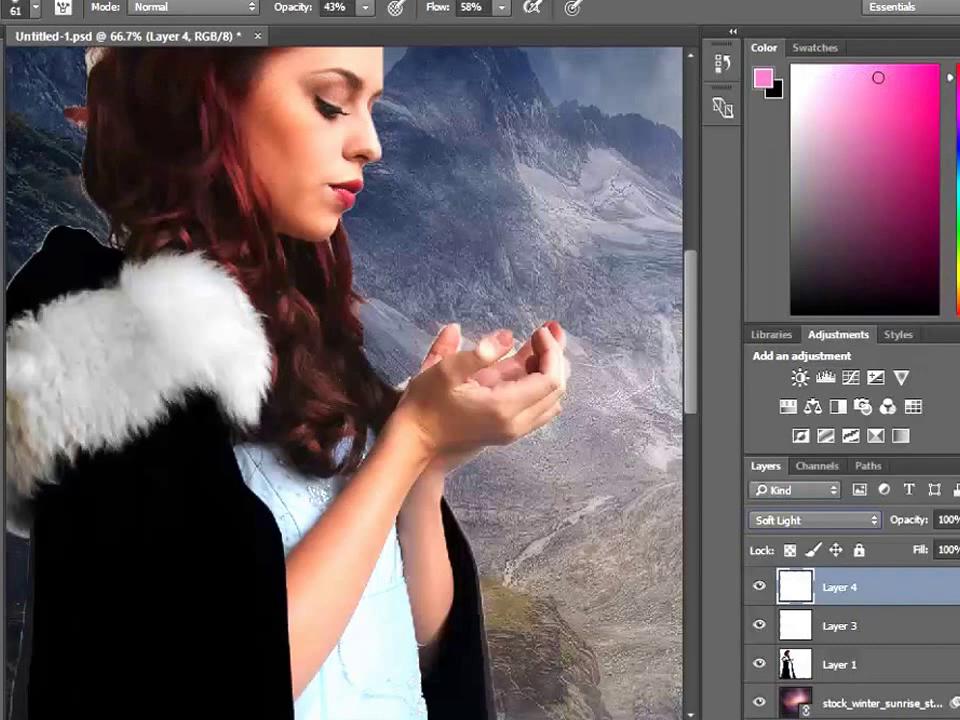
{"action": "left_click", "coordinate": [35, 9]}
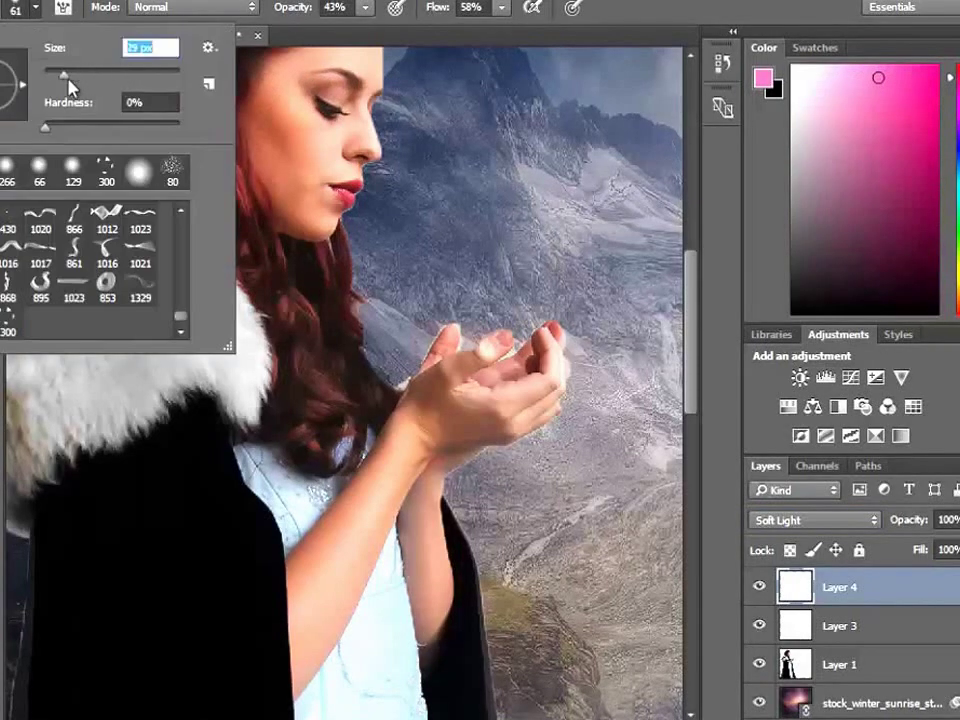
{"action": "key", "text": "Return"}
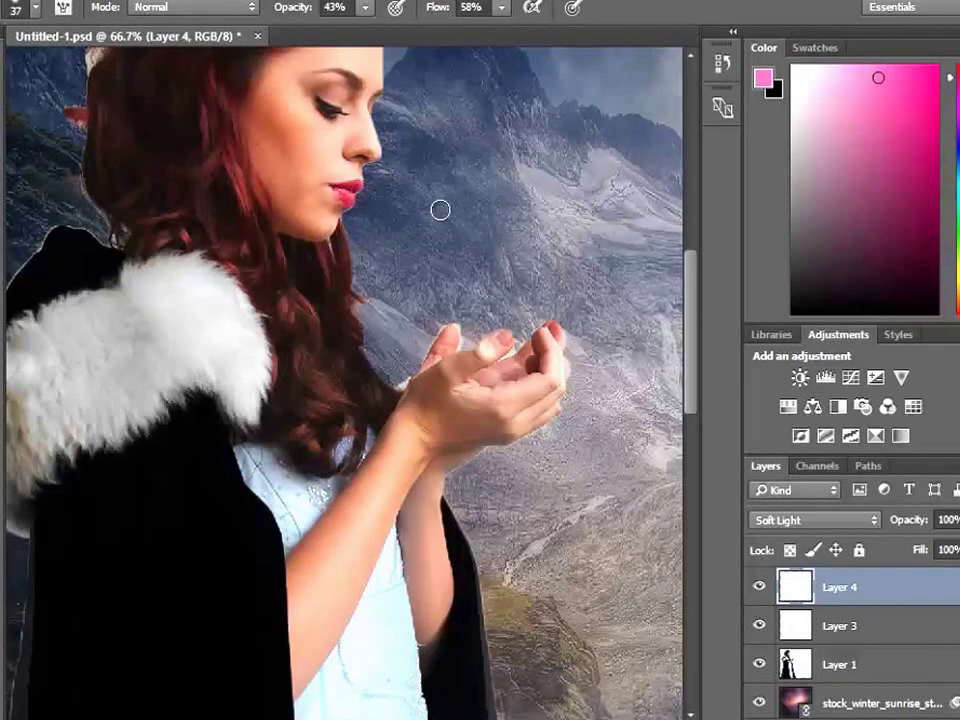
{"action": "left_click", "coordinate": [352, 193]}
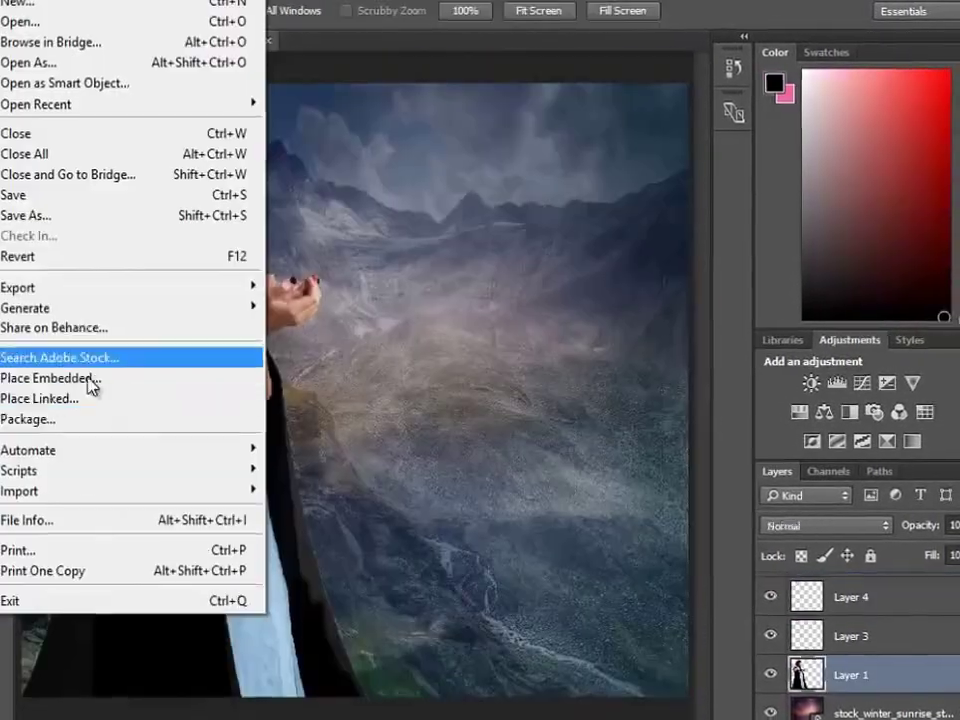
Place the crystal_ball photo into the composite as a linked layer.
{"action": "left_click", "coordinate": [85, 398]}
{"action": "left_click", "coordinate": [320, 180]}
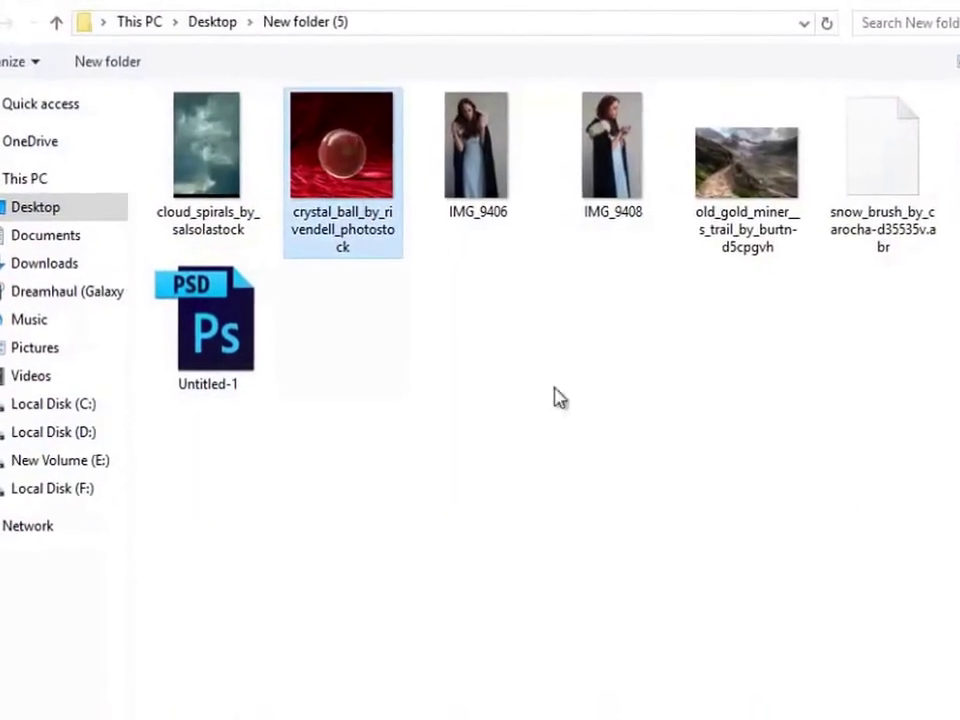
{"action": "left_click", "coordinate": [908, 698]}
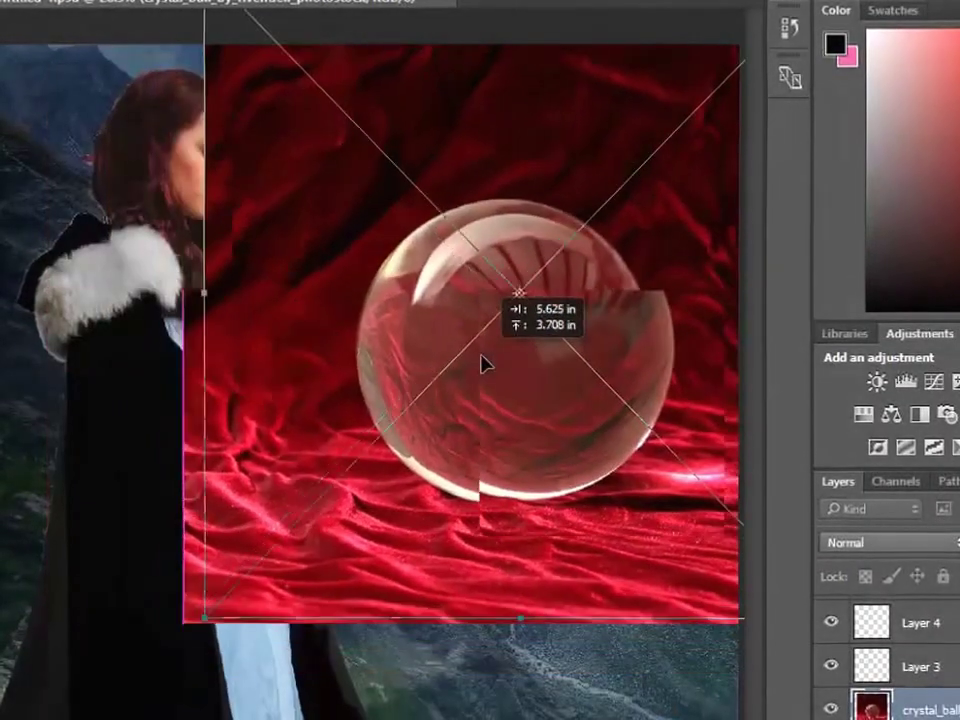
Scale the crystal ball to about 8 inches square beside her hands and commit.
{"action": "left_click_drag", "start_coordinate": [336, 460], "coordinate": [342, 402]}
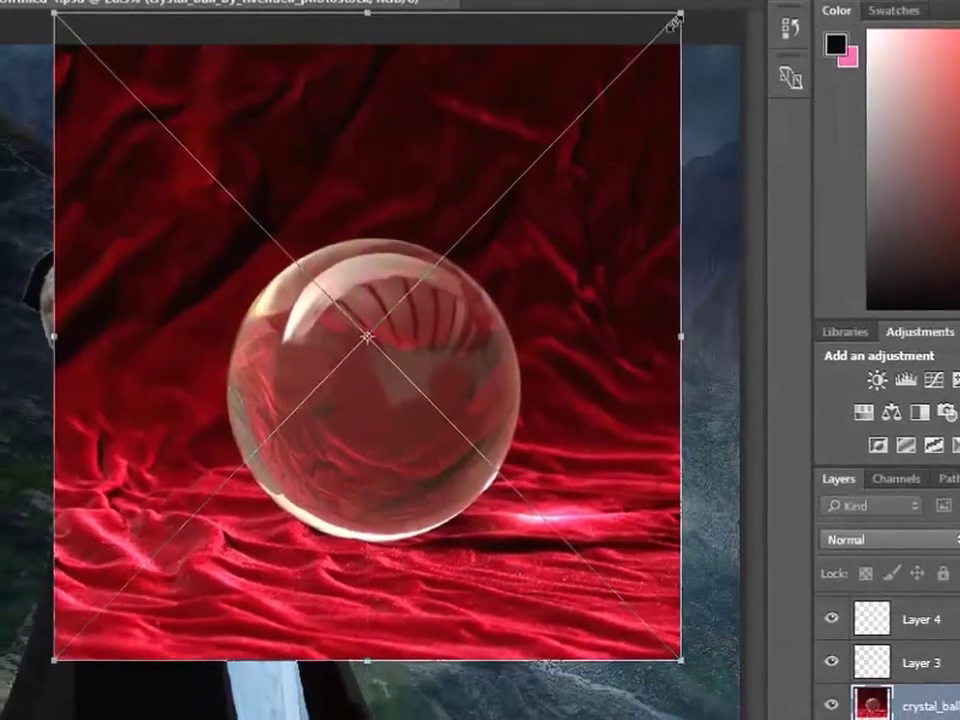
{"action": "mouse_move", "coordinate": [676, 14]}
{"action": "left_mouse_down"}
{"action": "mouse_move", "coordinate": [502, 172]}
{"action": "mouse_move", "coordinate": [553, 159]}
{"action": "left_mouse_up"}
{"action": "left_click_drag", "start_coordinate": [293, 332], "coordinate": [363, 263]}
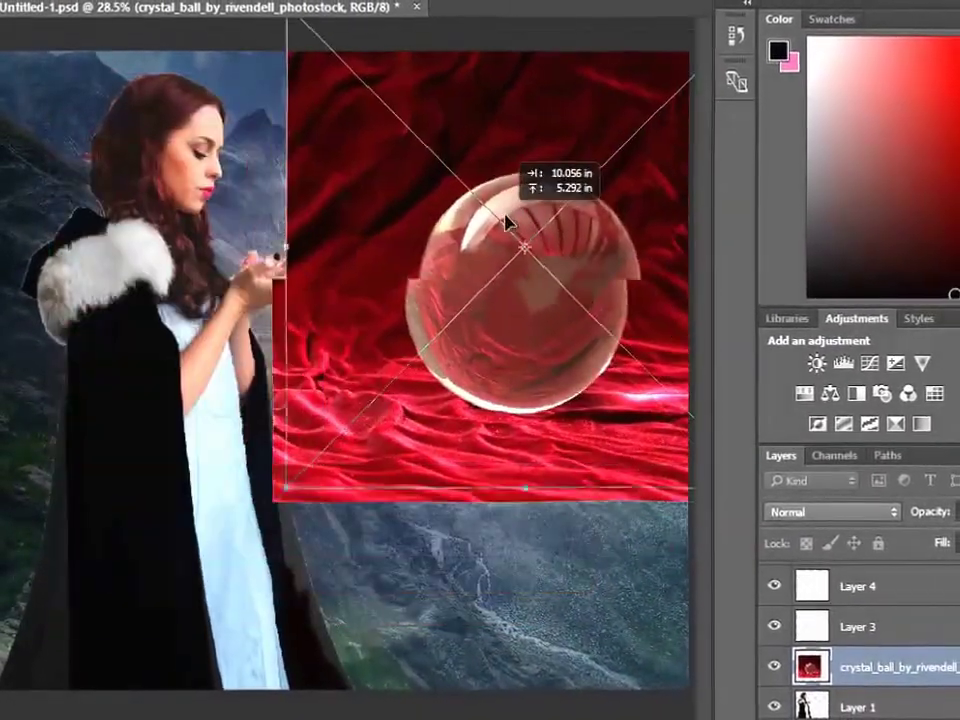
{"action": "left_click_drag", "start_coordinate": [629, 53], "coordinate": [433, 263]}
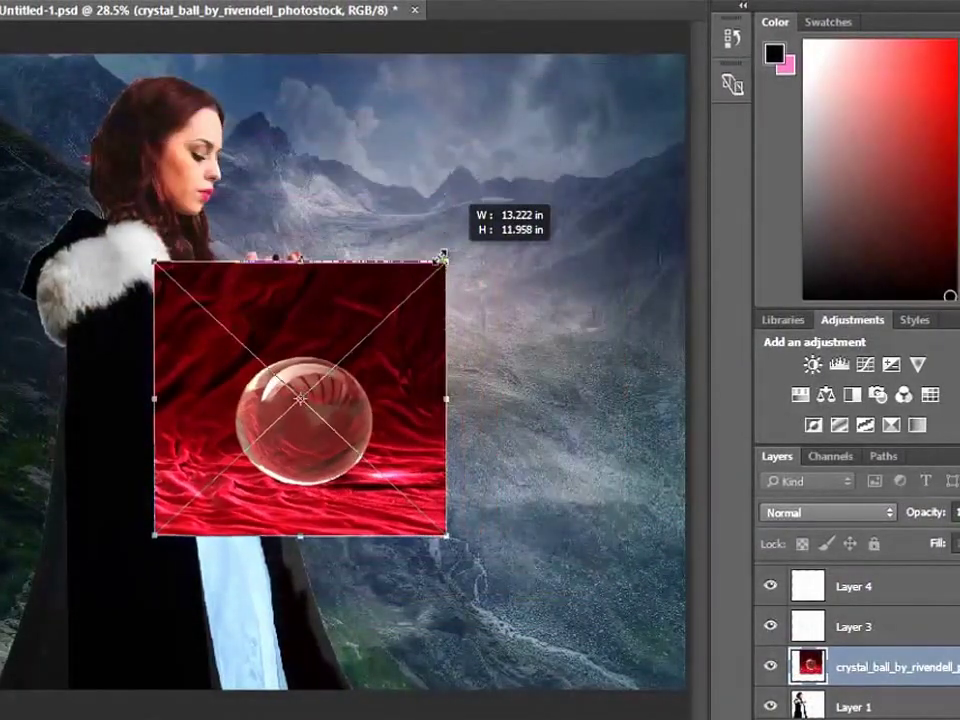
{"action": "left_click_drag", "start_coordinate": [269, 423], "coordinate": [400, 285]}
{"action": "mouse_move", "coordinate": [575, 131]}
{"action": "left_mouse_down"}
{"action": "mouse_move", "coordinate": [536, 133]}
{"action": "mouse_move", "coordinate": [493, 208]}
{"action": "mouse_move", "coordinate": [466, 216]}
{"action": "left_mouse_up"}
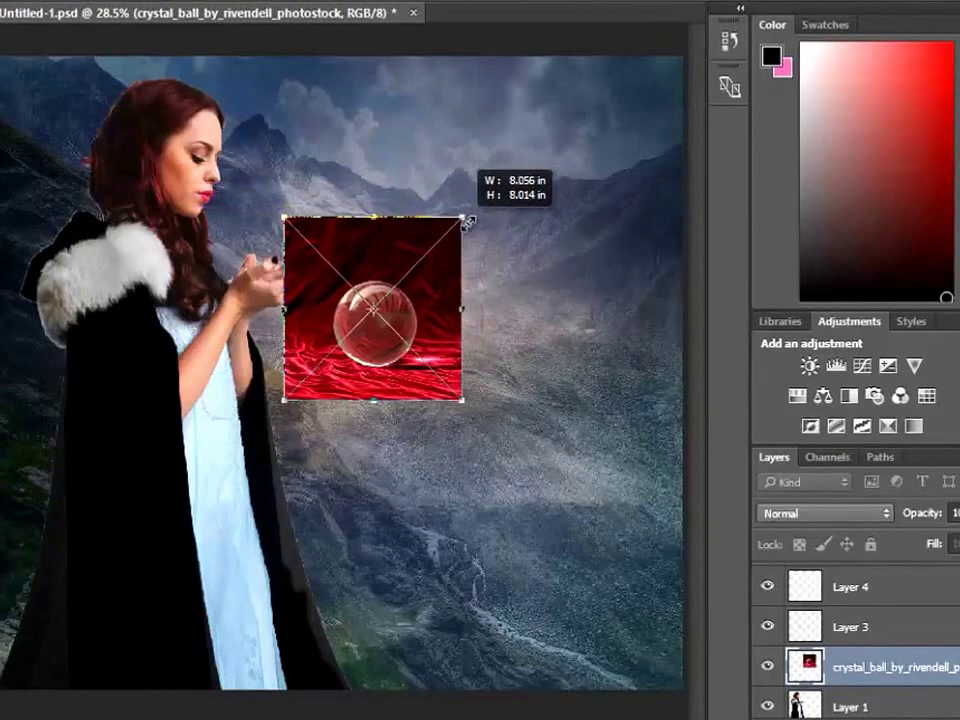
{"action": "left_click_drag", "start_coordinate": [386, 286], "coordinate": [415, 228]}
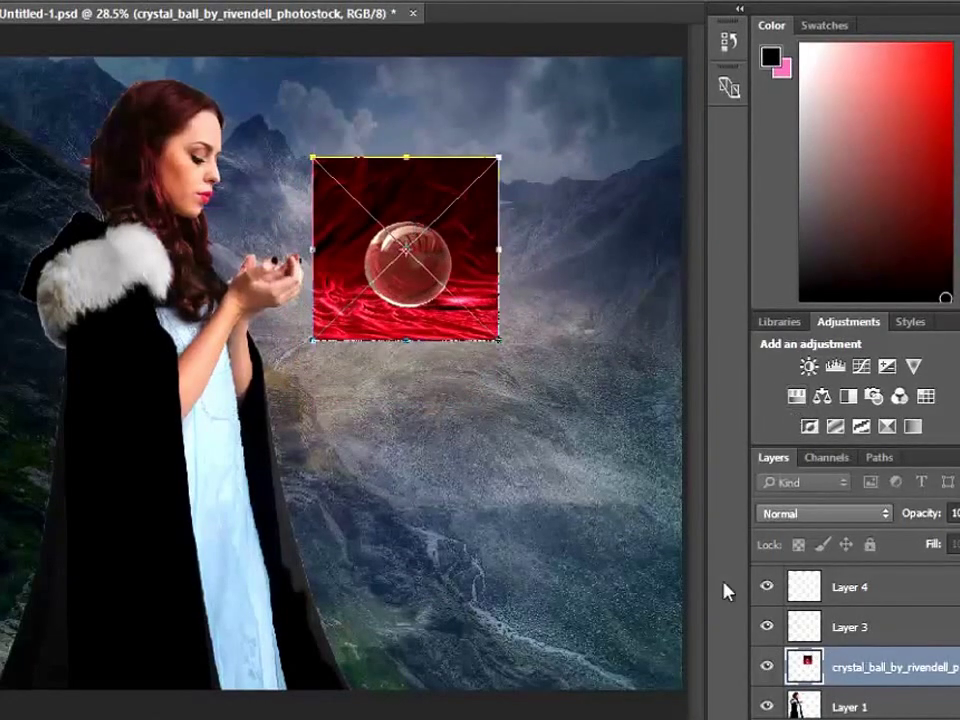
{"action": "mouse_move", "coordinate": [395, 270]}
{"action": "left_mouse_down"}
{"action": "mouse_move", "coordinate": [403, 302]}
{"action": "mouse_move", "coordinate": [420, 297]}
{"action": "left_mouse_up"}
{"action": "key", "text": "Return"}
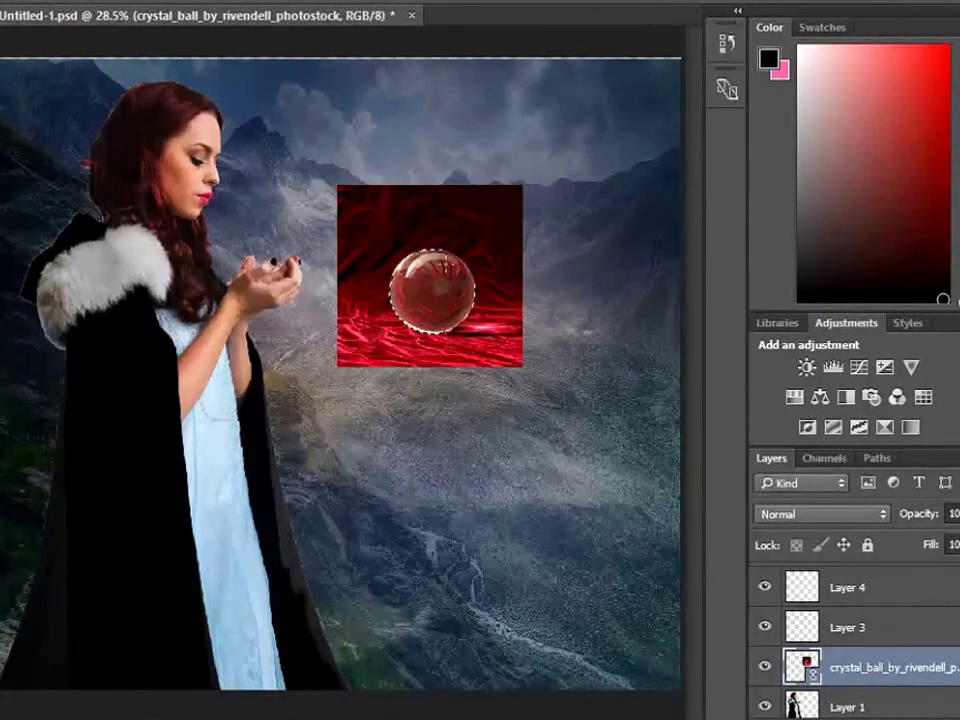
Add a layer mask that hides the red backdrop around the crystal ball.
{"action": "right_click", "coordinate": [434, 308]}
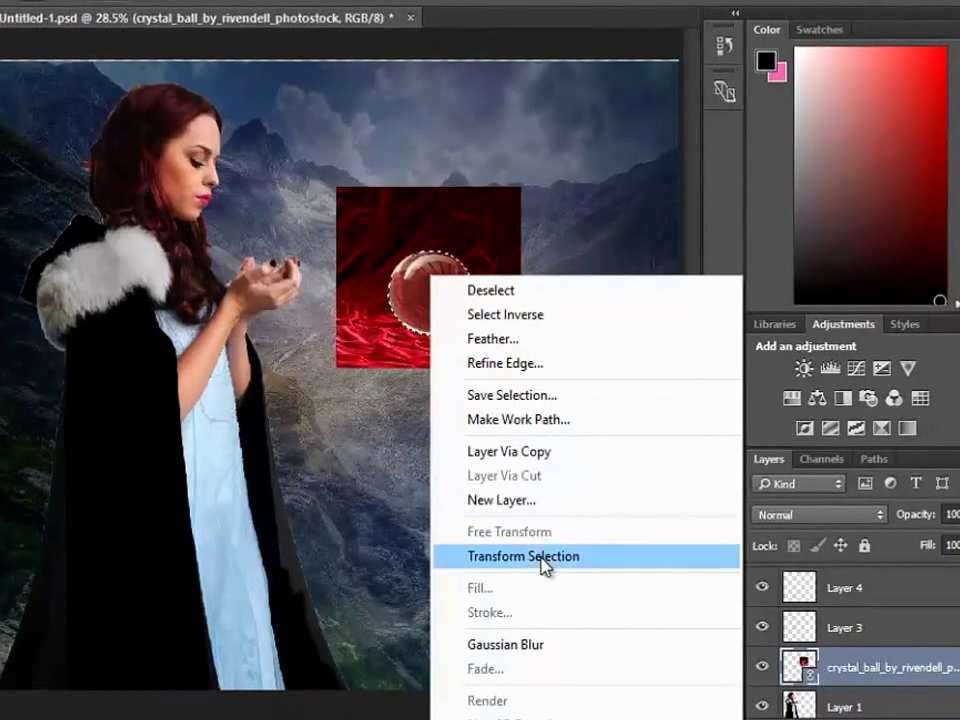
{"action": "left_click", "coordinate": [401, 272]}
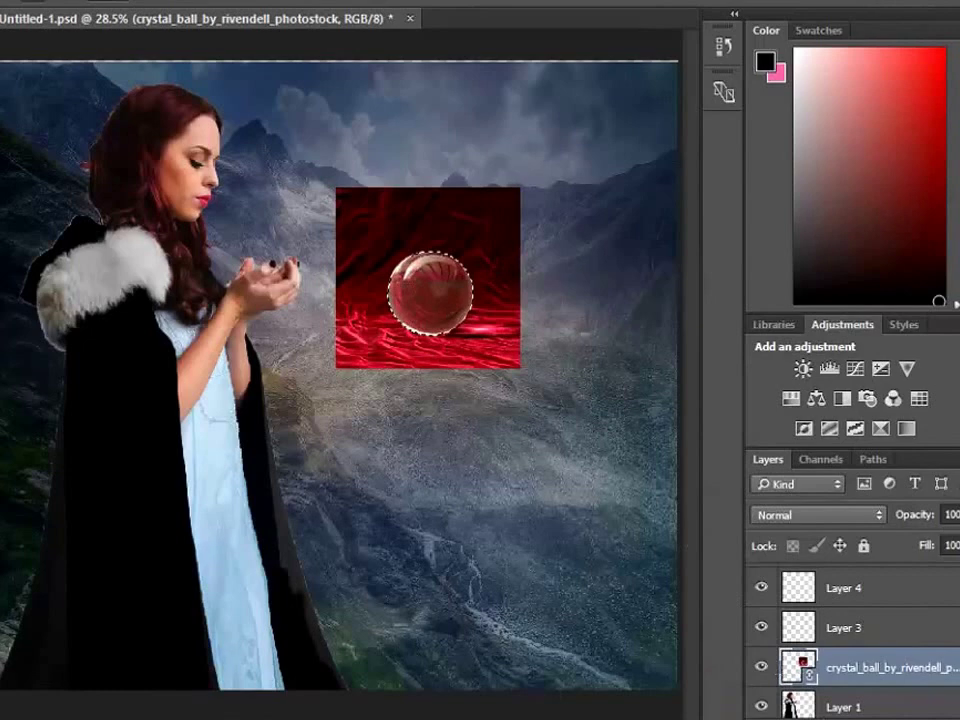
{"action": "left_click", "coordinate": [900, 715]}
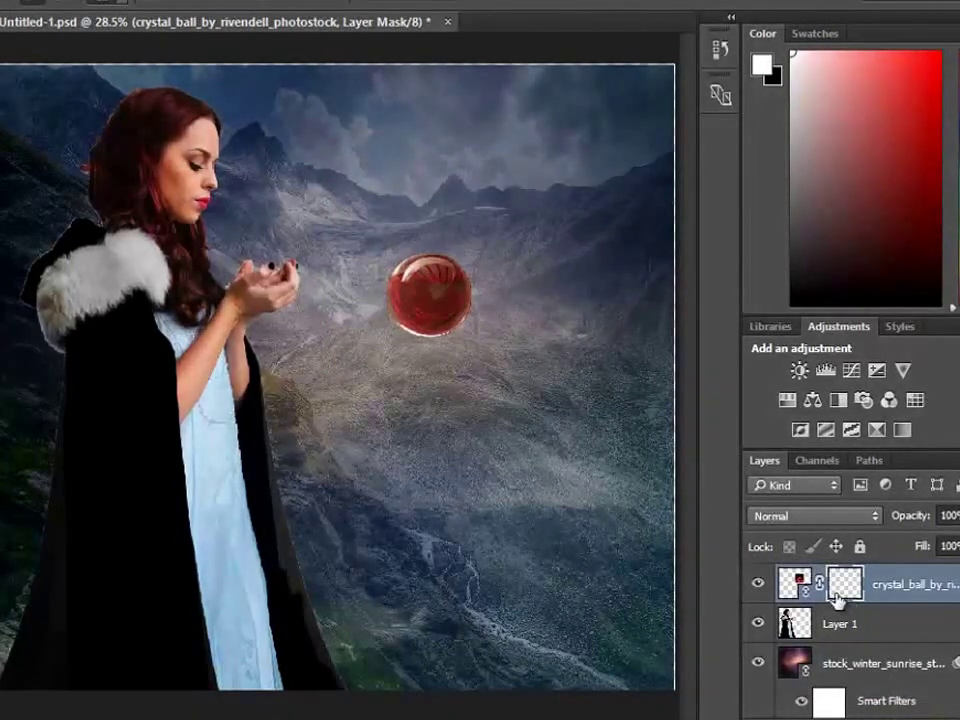
Fully desaturate the crystal ball with Hue/Saturation at Saturation -100.
{"action": "left_click", "coordinate": [790, 585]}
{"action": "key", "text": "ctrl+u"}
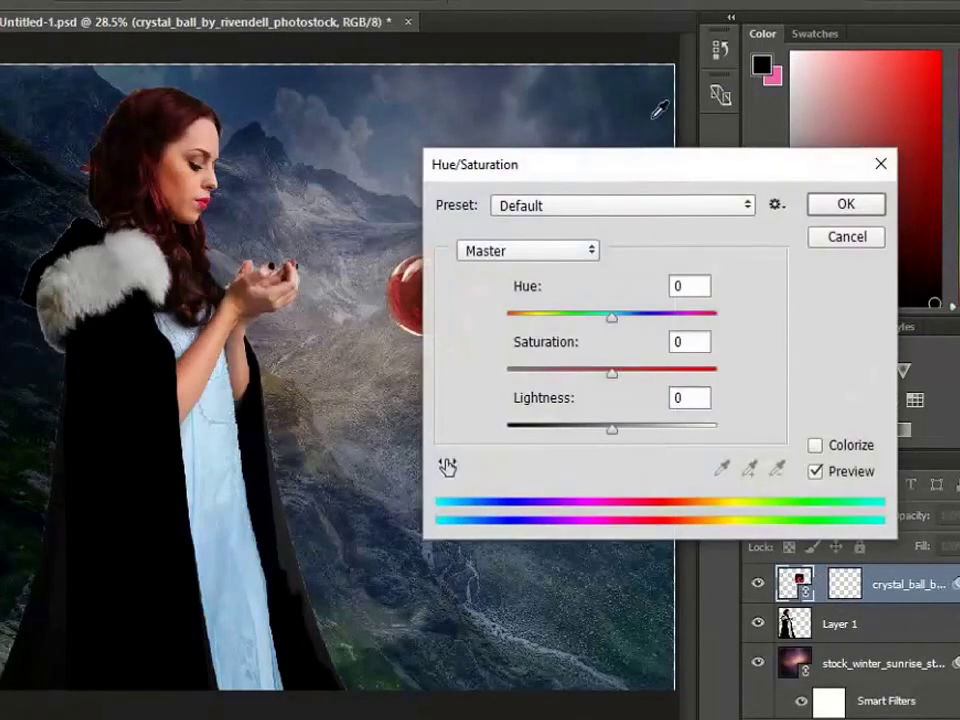
{"action": "left_click_drag", "start_coordinate": [640, 170], "coordinate": [798, 150]}
{"action": "mouse_move", "coordinate": [768, 348]}
{"action": "left_mouse_down"}
{"action": "mouse_move", "coordinate": [623, 358]}
{"action": "mouse_move", "coordinate": [917, 356]}
{"action": "mouse_move", "coordinate": [617, 364]}
{"action": "left_mouse_up"}
{"action": "left_click_drag", "start_coordinate": [786, 155], "coordinate": [697, 163]}
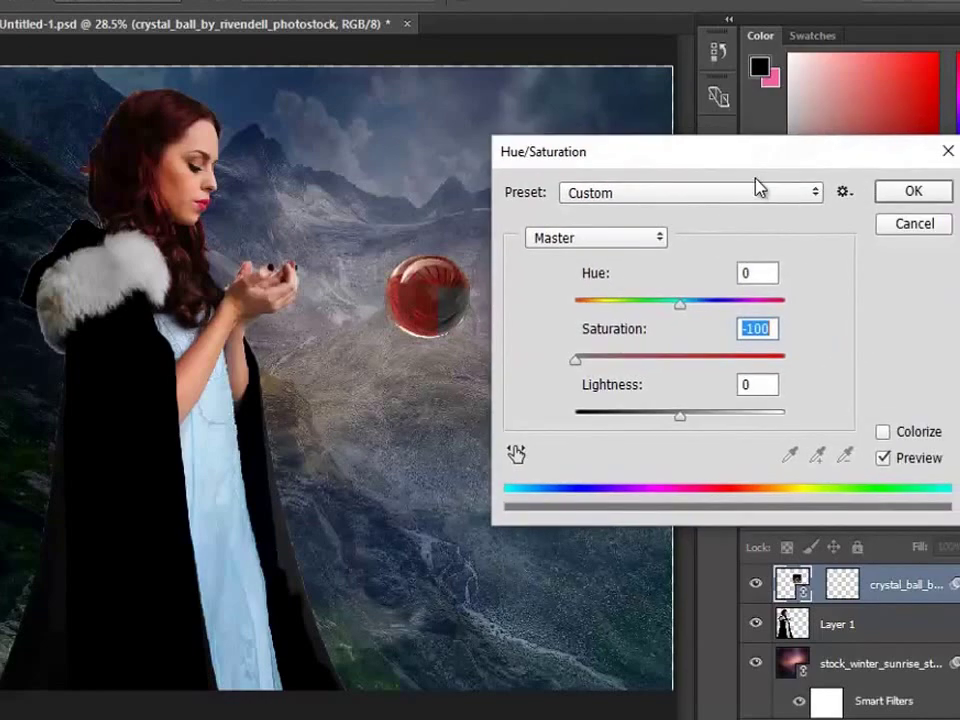
{"action": "left_click", "coordinate": [910, 196]}
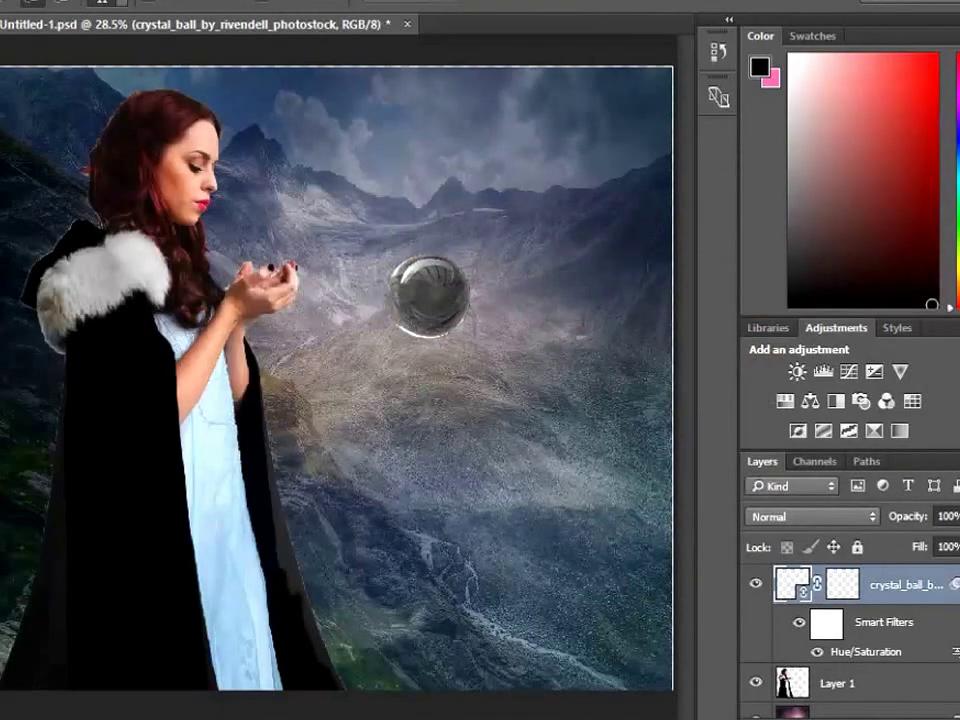
Move the crystal ball onto the woman's hands and lower its layer in the stack.
{"action": "left_click_drag", "start_coordinate": [400, 300], "coordinate": [280, 258]}
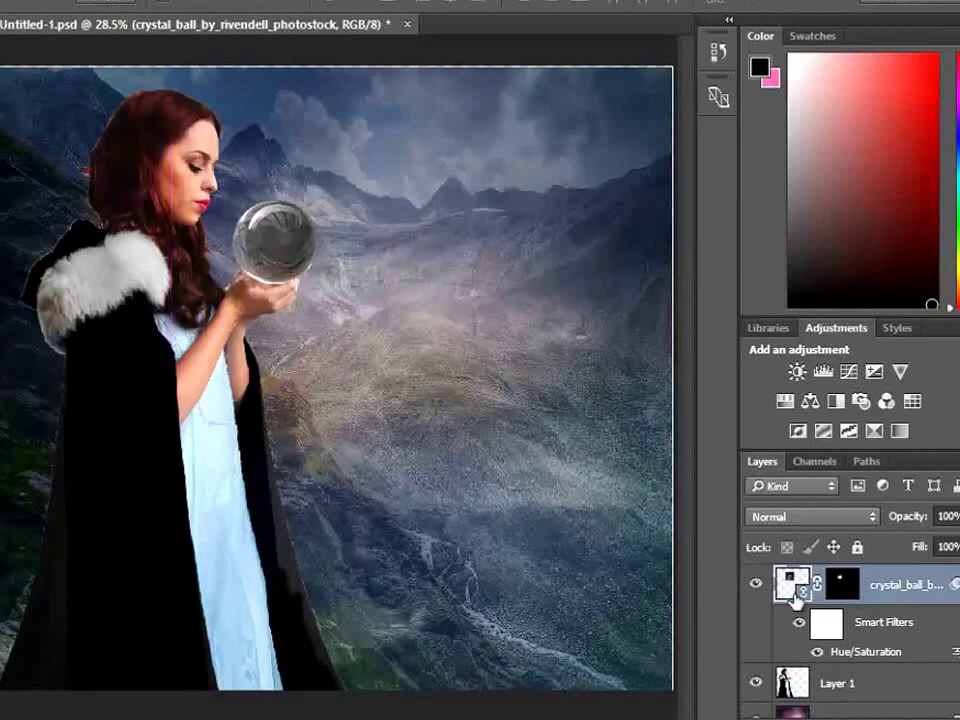
{"action": "left_click_drag", "start_coordinate": [907, 593], "coordinate": [875, 713]}
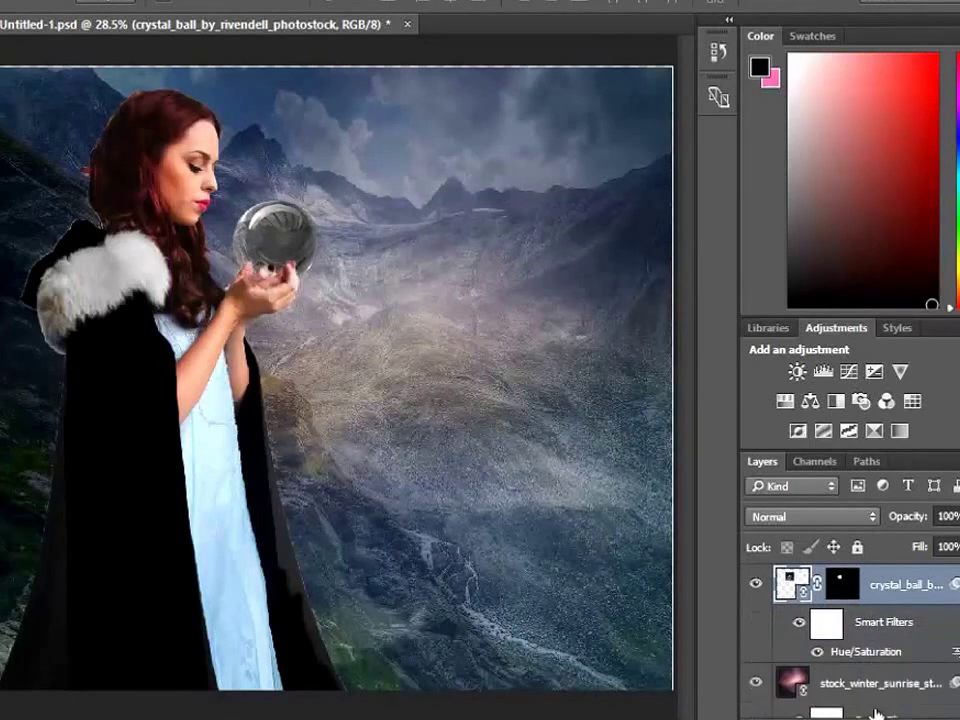
{"action": "left_click_drag", "start_coordinate": [283, 258], "coordinate": [277, 260]}
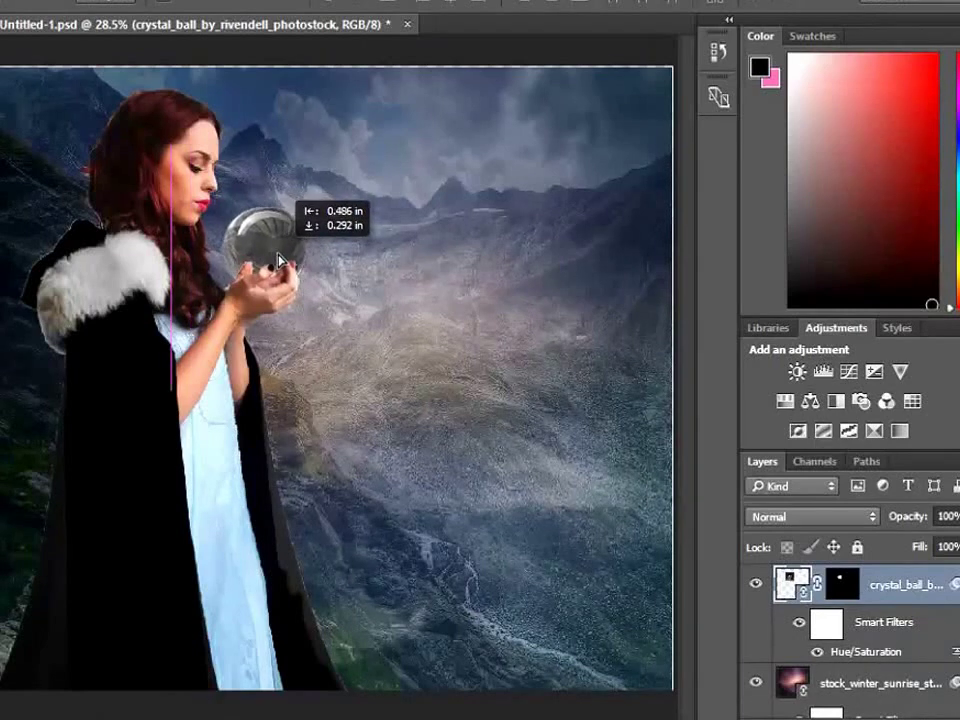
{"action": "left_click_drag", "start_coordinate": [277, 260], "coordinate": [280, 263]}
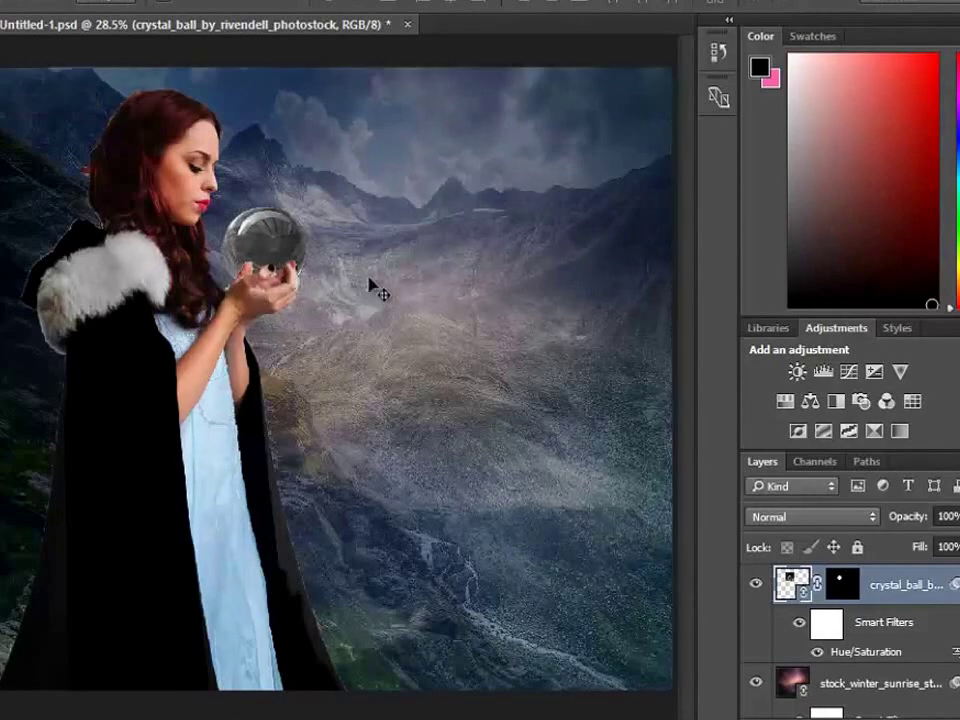
Resize the ball to about 6.9 × 7.6 inches by narrowing it and trimming its top.
{"action": "left_click_drag", "start_coordinate": [395, 248], "coordinate": [398, 250]}
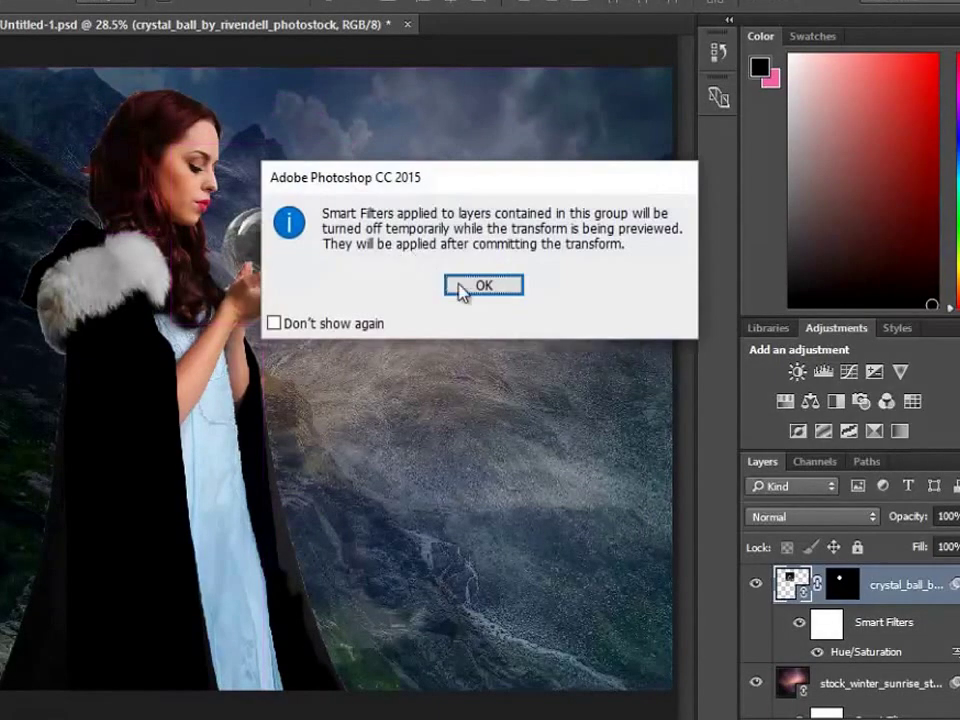
{"action": "left_click", "coordinate": [463, 287]}
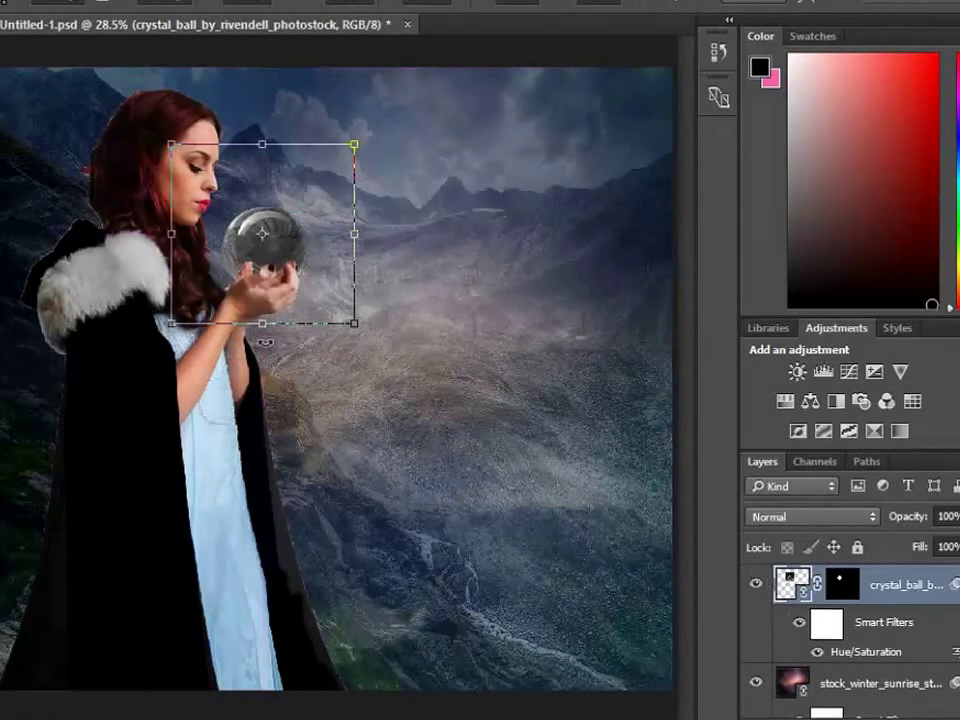
{"action": "left_click_drag", "start_coordinate": [358, 227], "coordinate": [326, 226]}
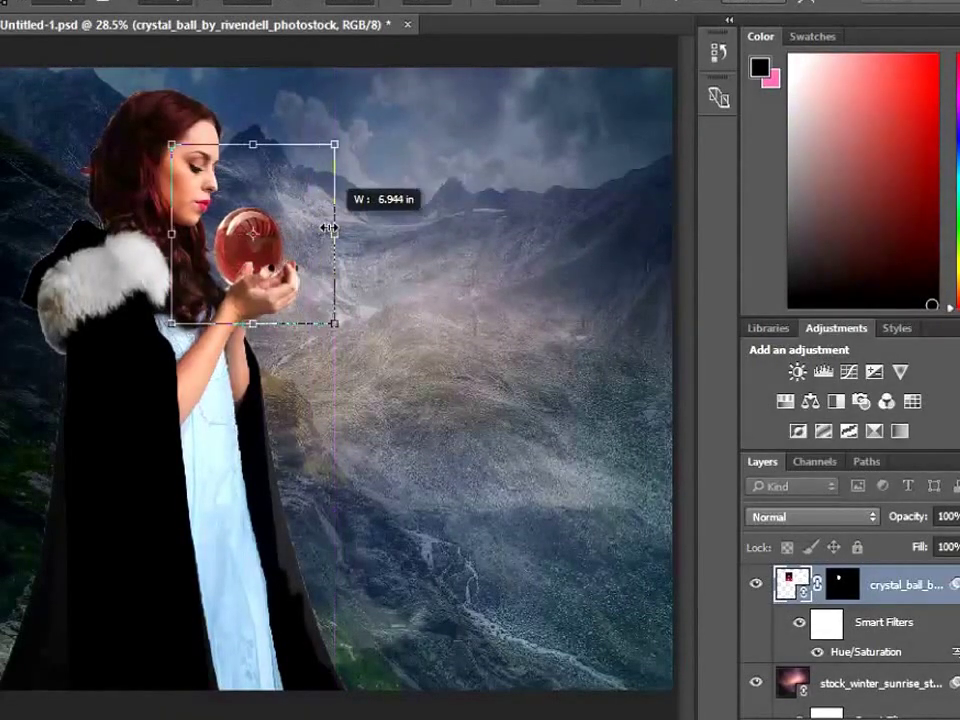
{"action": "left_click_drag", "start_coordinate": [253, 145], "coordinate": [257, 156]}
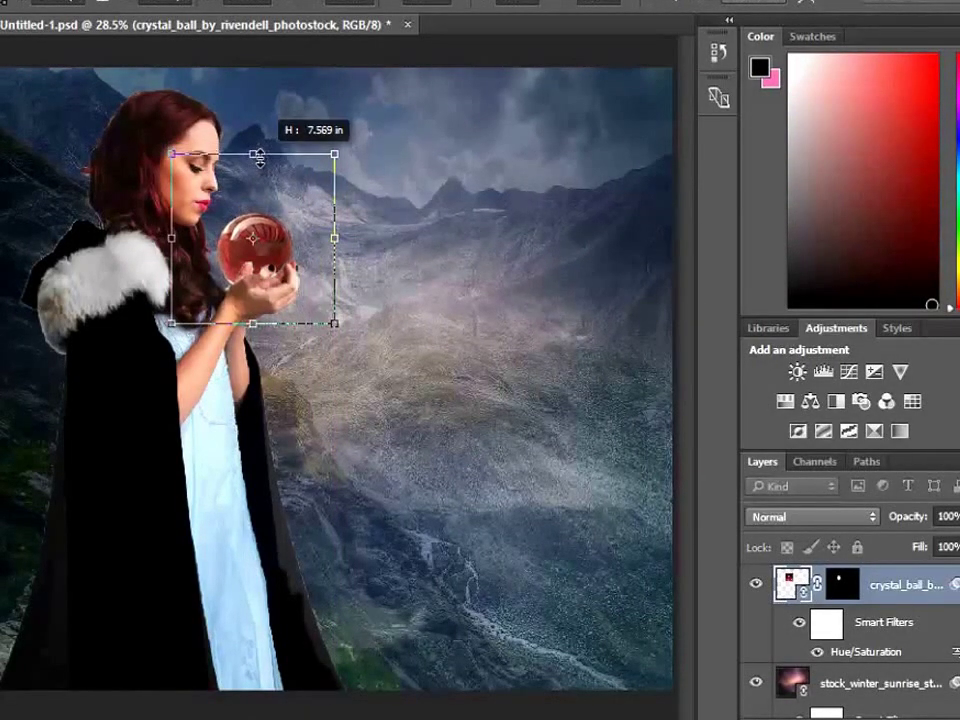
{"action": "key", "text": "Return"}
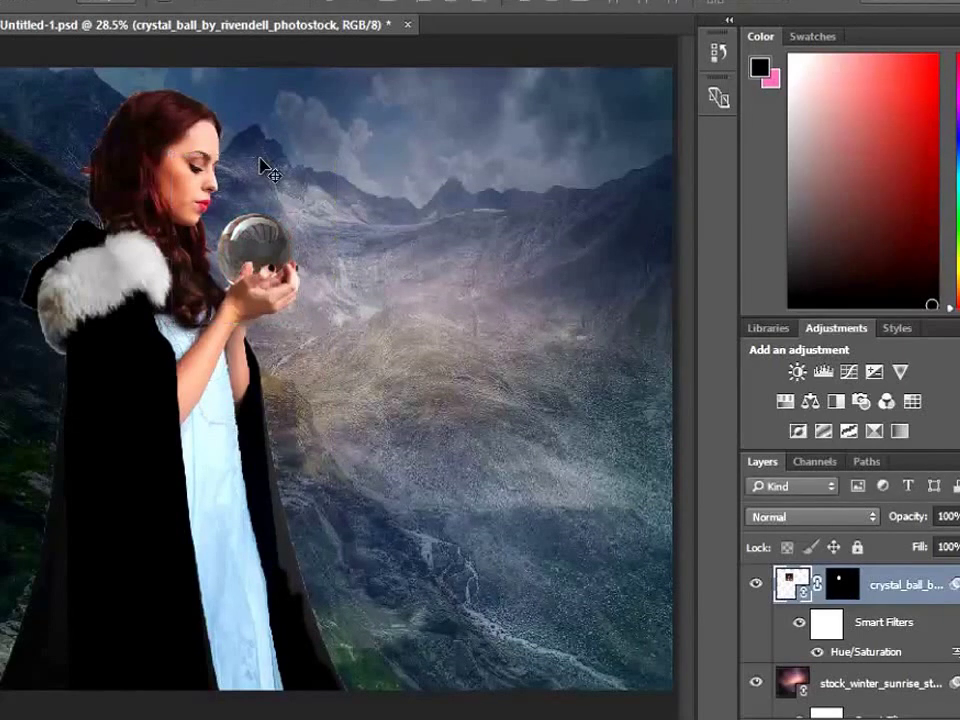
{"action": "left_click", "coordinate": [826, 517]}
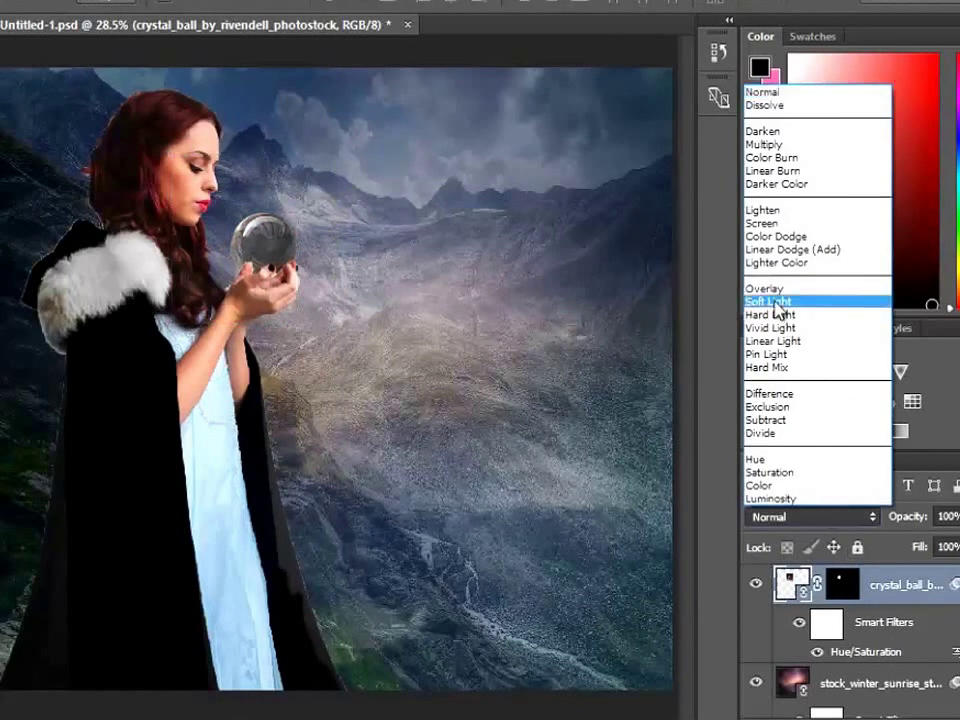
Blend the crystal ball in Screen mode and nudge it slightly down into the hands.
{"action": "key", "text": "Escape"}
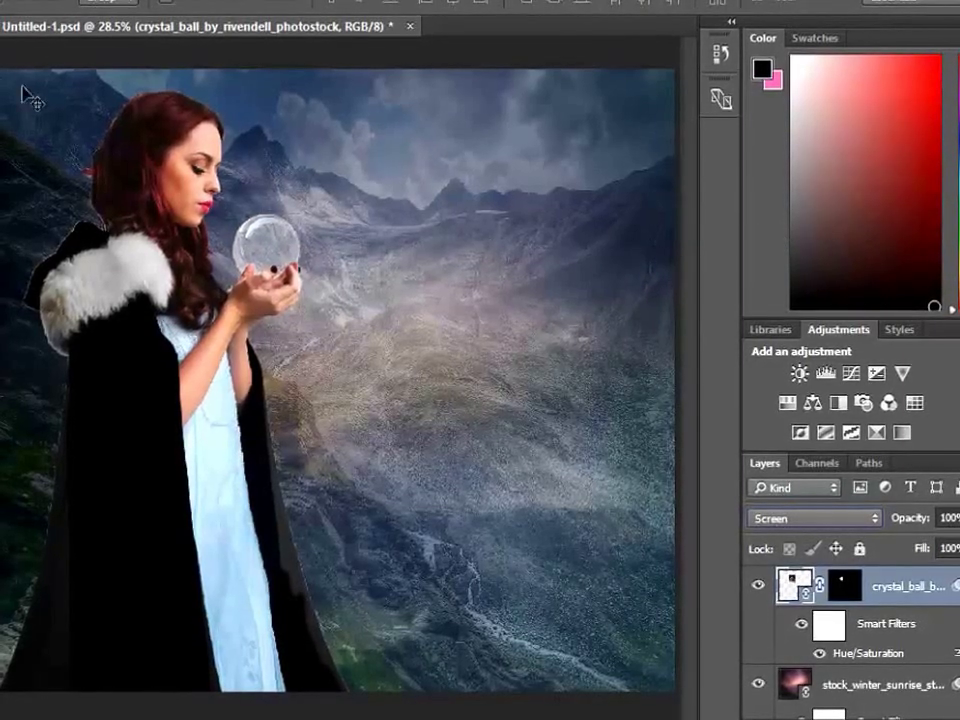
{"action": "left_click", "coordinate": [240, 282]}
{"action": "left_click", "coordinate": [240, 282]}
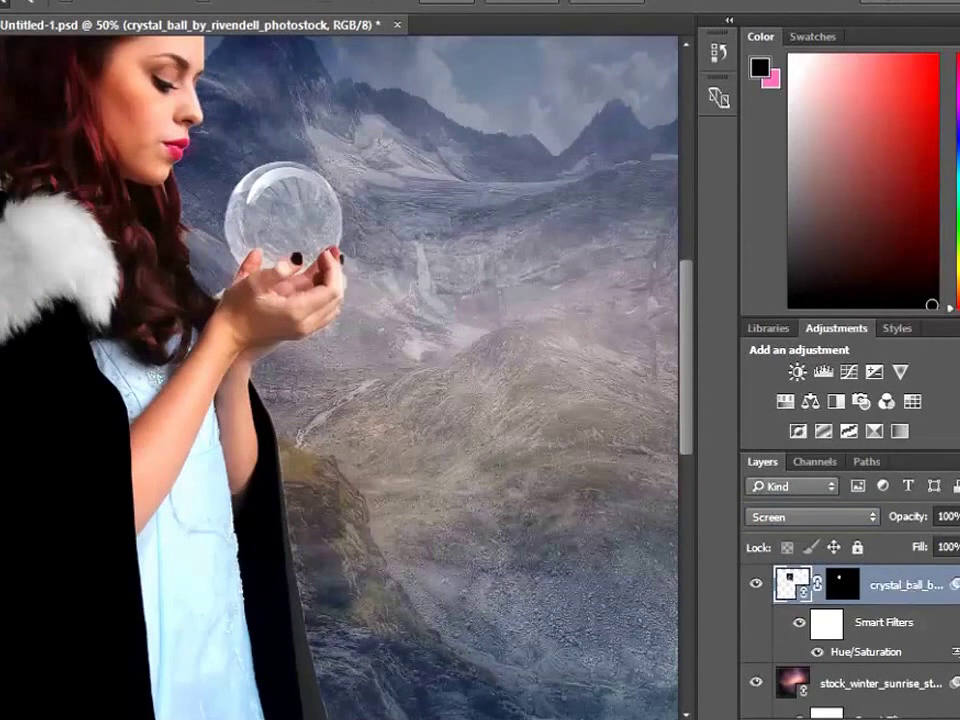
{"action": "scroll", "coordinate": [910, 592], "scroll_direction": "up", "scroll_amount": 2}
{"action": "mouse_move", "coordinate": [893, 705]}
{"action": "left_mouse_down"}
{"action": "mouse_move", "coordinate": [880, 612]}
{"action": "mouse_move", "coordinate": [884, 622]}
{"action": "left_mouse_up"}
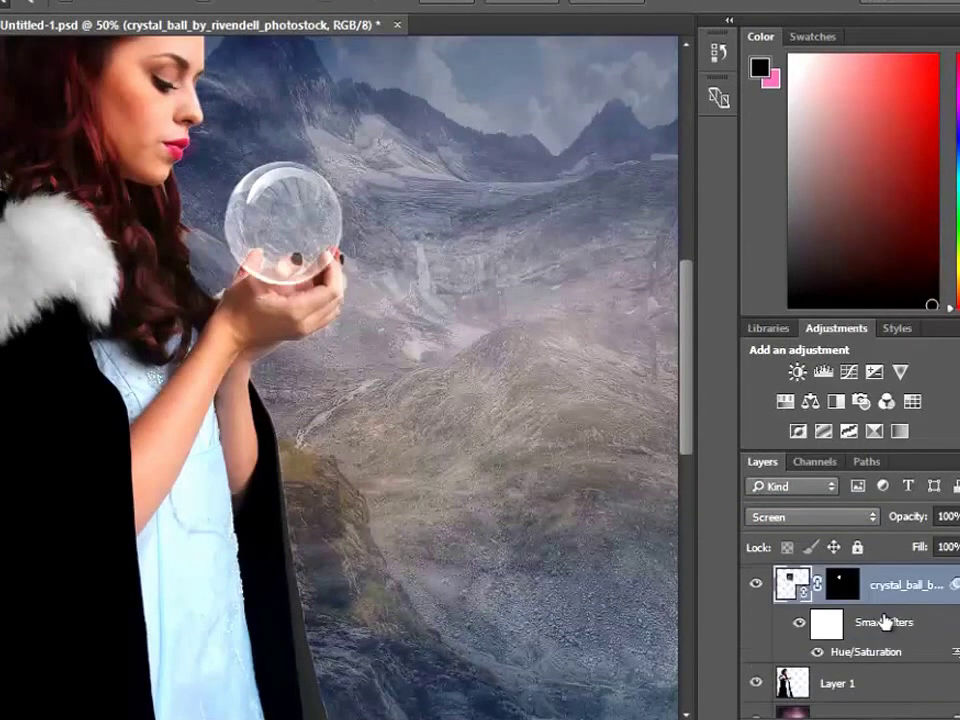
{"action": "left_click_drag", "start_coordinate": [310, 252], "coordinate": [305, 258]}
Edit the crystal ball's mask, then undo the last mask change.
{"action": "left_click", "coordinate": [842, 584]}
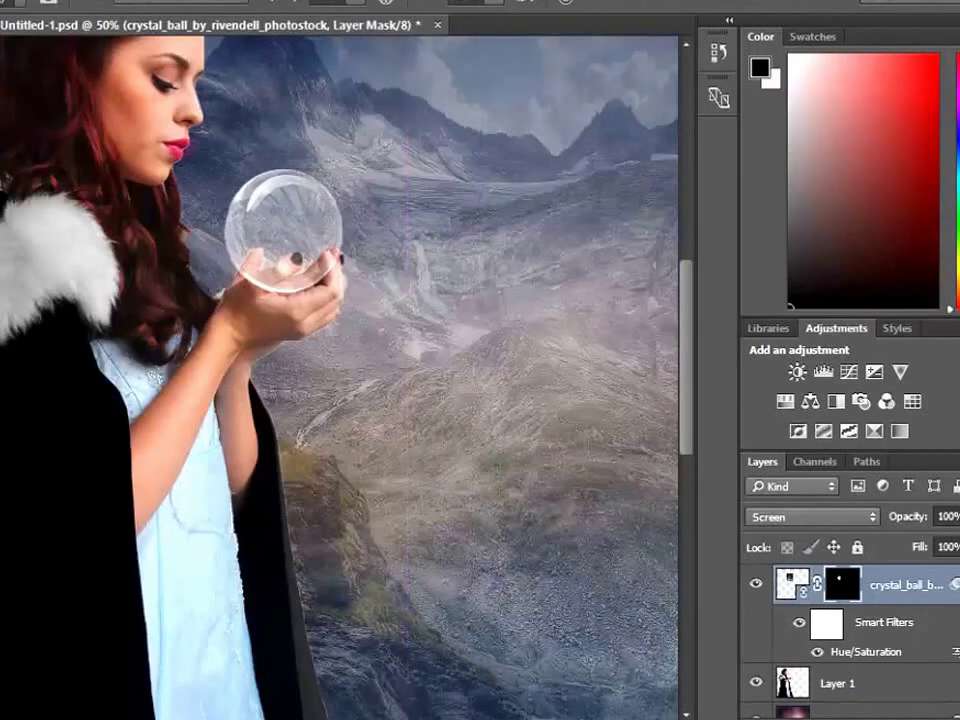
{"action": "left_click", "coordinate": [800, 584]}
{"action": "left_click", "coordinate": [835, 584]}
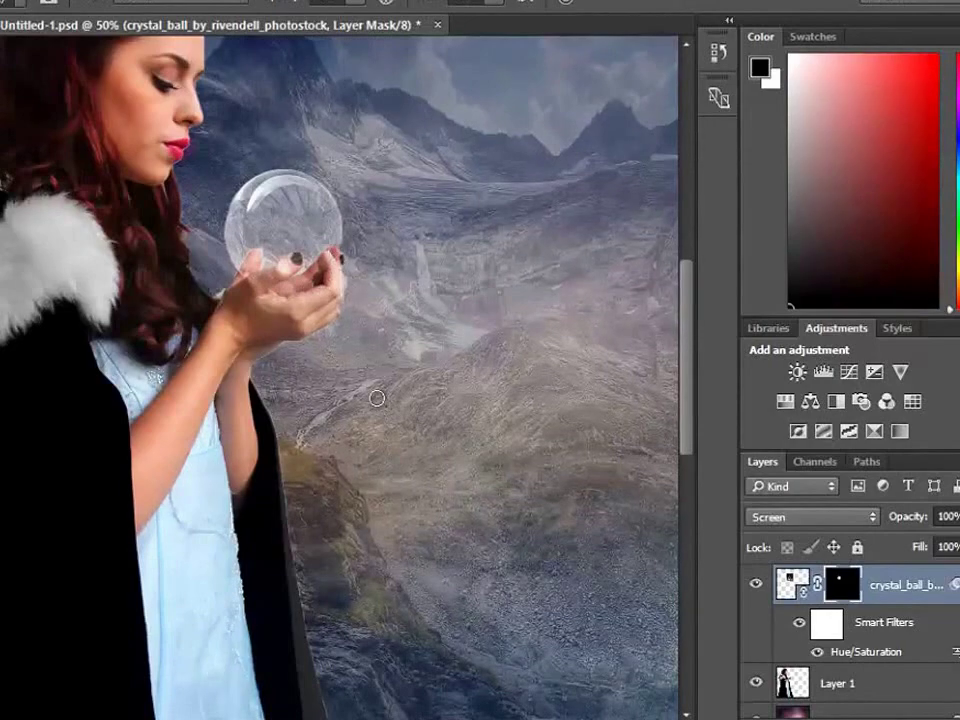
{"action": "left_click", "coordinate": [35, 0]}
{"action": "left_click", "coordinate": [47, 6]}
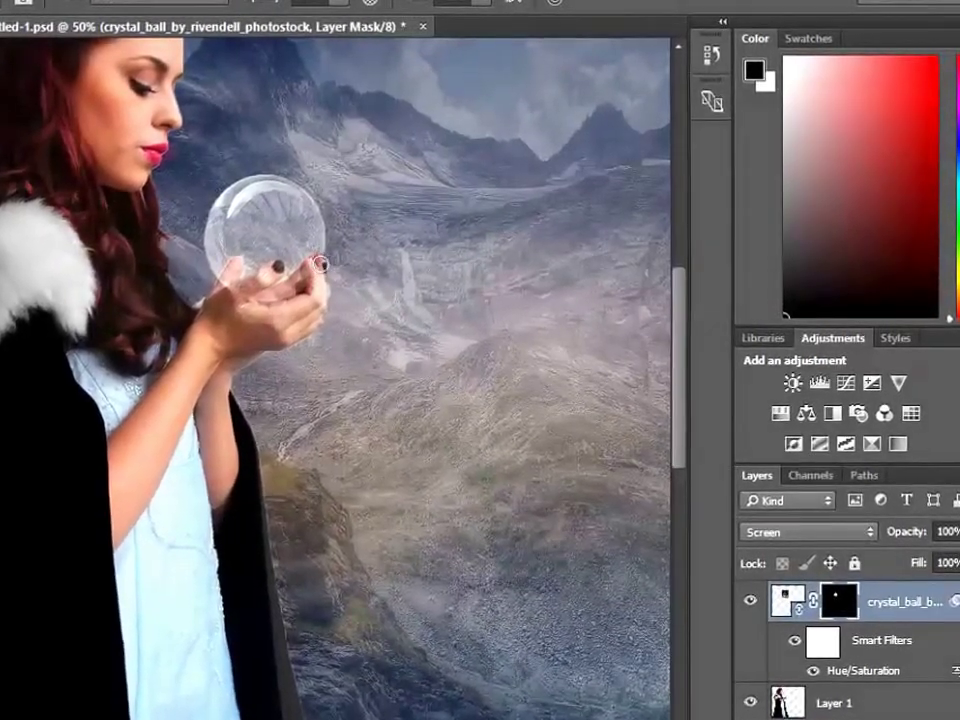
Add a new empty layer and set the regular brush to 25% opacity.
{"action": "key", "text": "ctrl+shift+alt+n"}
{"action": "right_click", "coordinate": [17, 183]}
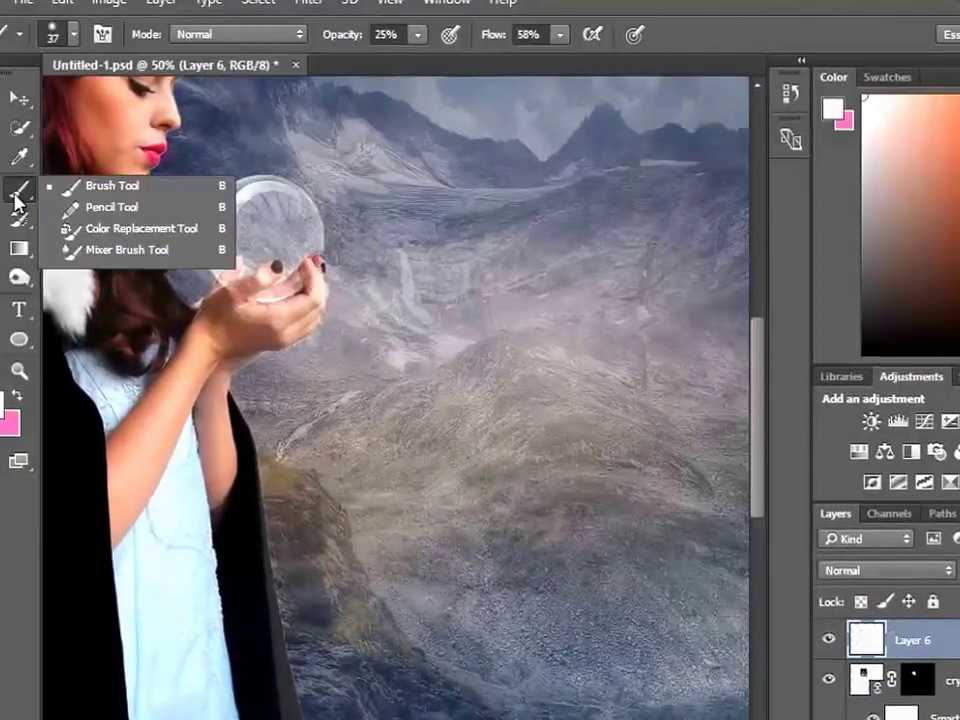
{"action": "left_click", "coordinate": [45, 188]}
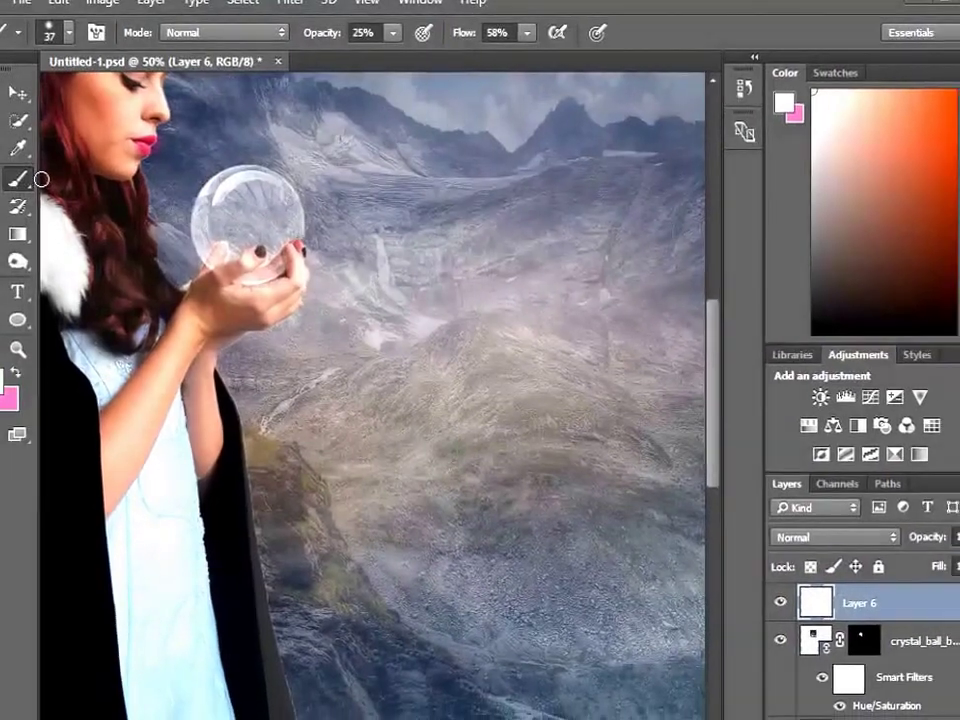
{"action": "left_click", "coordinate": [385, 33]}
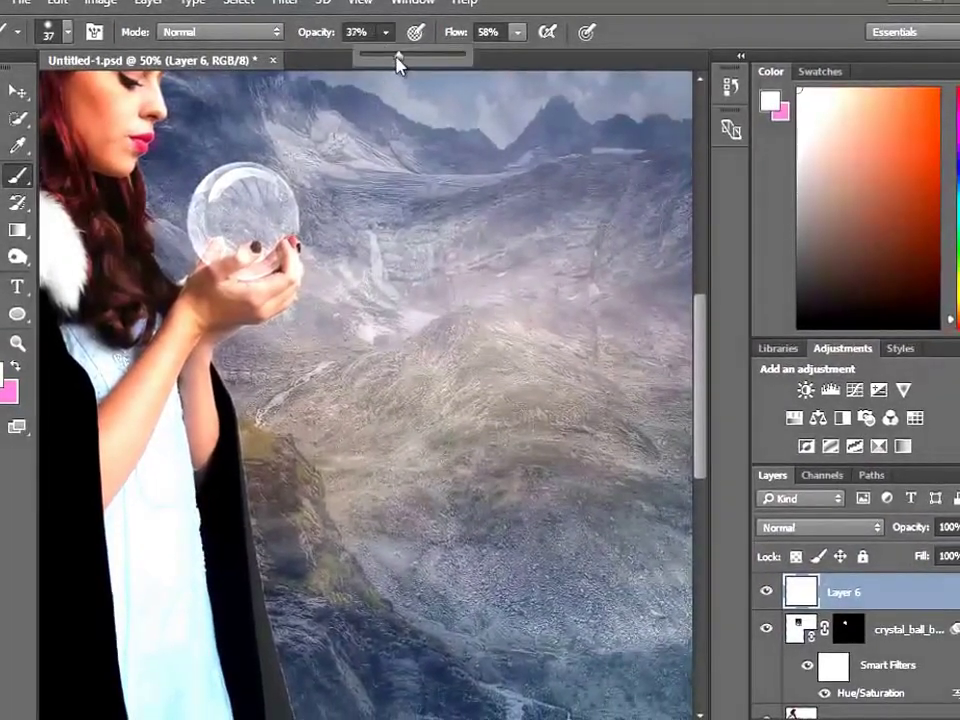
{"action": "left_click", "coordinate": [436, 62]}
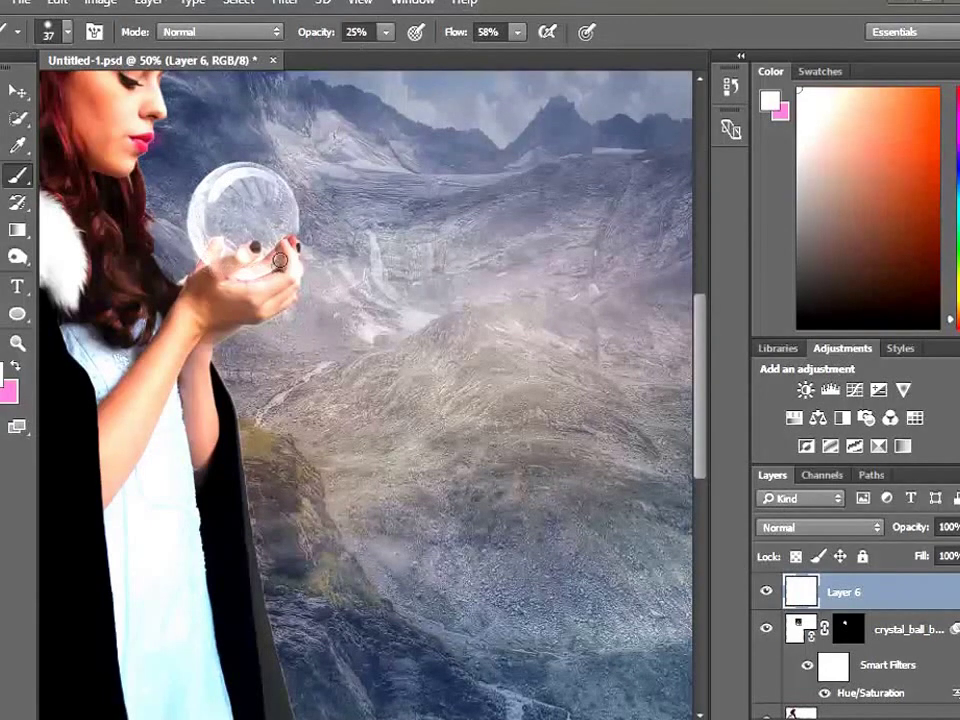
Paint a soft white glow inside the ball and move its layer beneath the woman's hands.
{"action": "mouse_move", "coordinate": [202, 201]}
{"action": "left_mouse_down"}
{"action": "mouse_move", "coordinate": [254, 231]}
{"action": "mouse_move", "coordinate": [292, 226]}
{"action": "mouse_move", "coordinate": [296, 204]}
{"action": "mouse_move", "coordinate": [259, 246]}
{"action": "mouse_move", "coordinate": [234, 233]}
{"action": "mouse_move", "coordinate": [229, 189]}
{"action": "mouse_move", "coordinate": [271, 236]}
{"action": "left_mouse_up"}
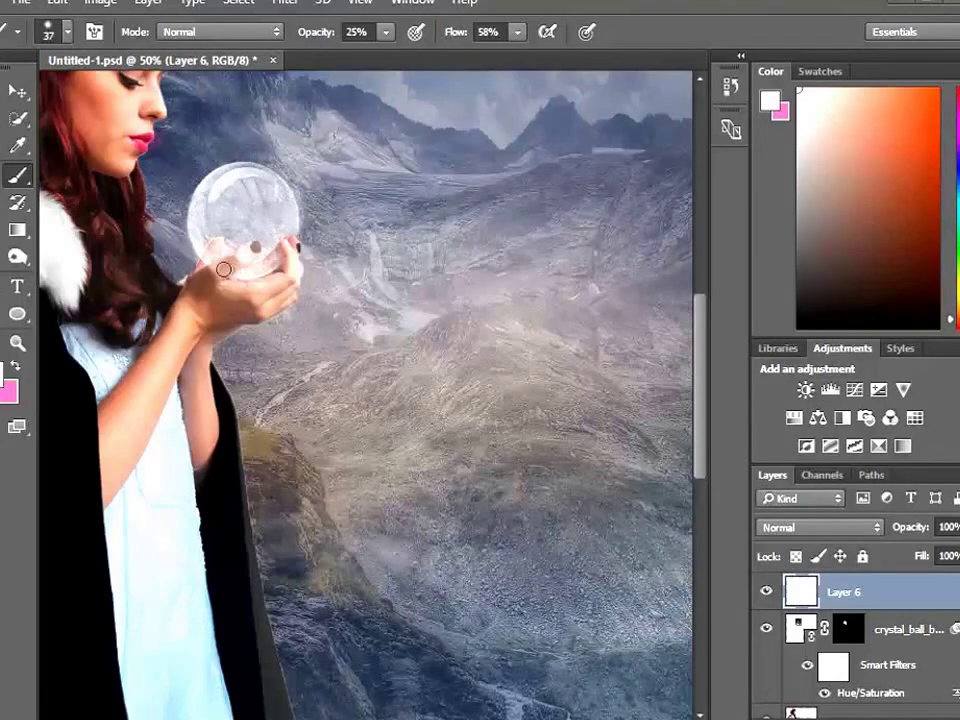
{"action": "mouse_move", "coordinate": [224, 269]}
{"action": "left_mouse_down"}
{"action": "mouse_move", "coordinate": [236, 252]}
{"action": "mouse_move", "coordinate": [229, 199]}
{"action": "mouse_move", "coordinate": [274, 221]}
{"action": "mouse_move", "coordinate": [253, 193]}
{"action": "mouse_move", "coordinate": [230, 186]}
{"action": "mouse_move", "coordinate": [208, 206]}
{"action": "mouse_move", "coordinate": [225, 236]}
{"action": "mouse_move", "coordinate": [254, 250]}
{"action": "mouse_move", "coordinate": [272, 193]}
{"action": "mouse_move", "coordinate": [233, 191]}
{"action": "left_mouse_up"}
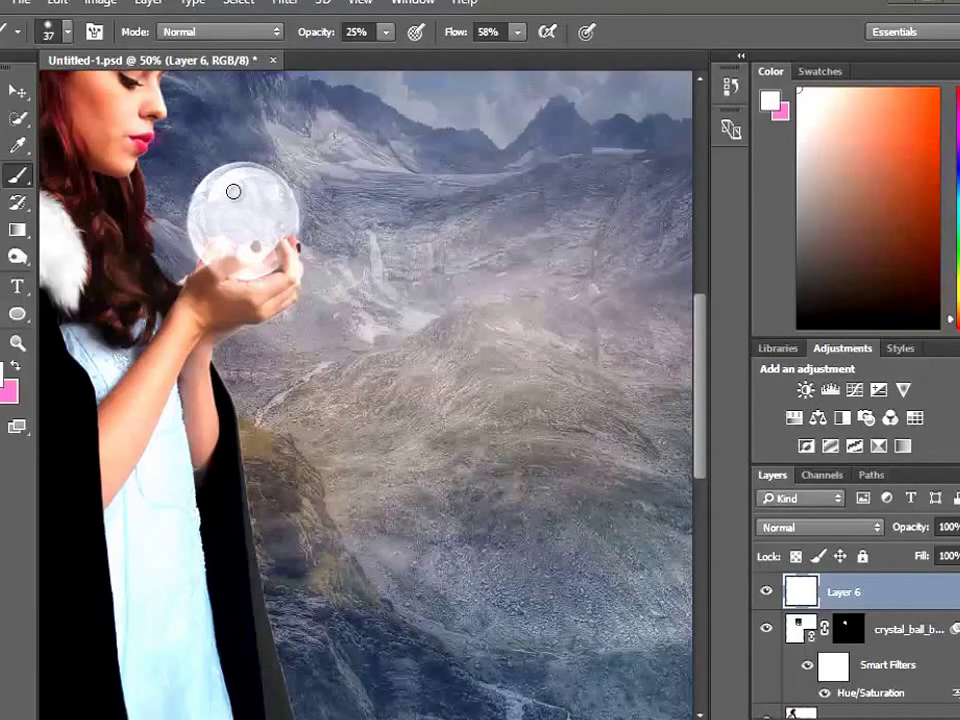
{"action": "mouse_move", "coordinate": [233, 240]}
{"action": "left_mouse_down"}
{"action": "mouse_move", "coordinate": [264, 259]}
{"action": "mouse_move", "coordinate": [268, 231]}
{"action": "left_mouse_up"}
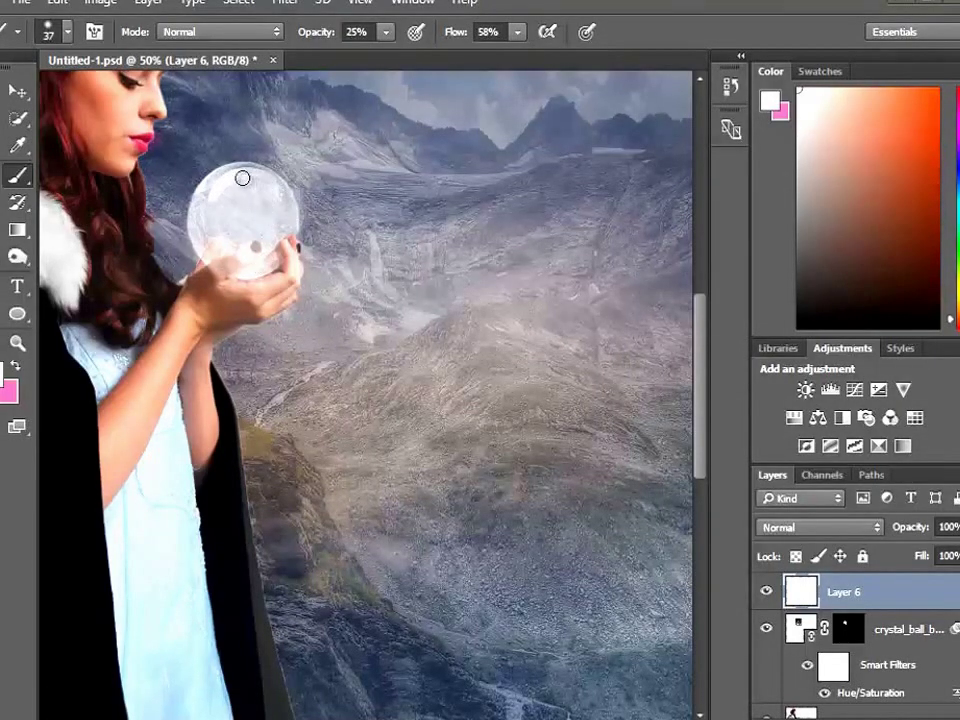
{"action": "mouse_move", "coordinate": [228, 178]}
{"action": "left_mouse_down"}
{"action": "mouse_move", "coordinate": [285, 214]}
{"action": "mouse_move", "coordinate": [253, 259]}
{"action": "mouse_move", "coordinate": [218, 250]}
{"action": "left_mouse_up"}
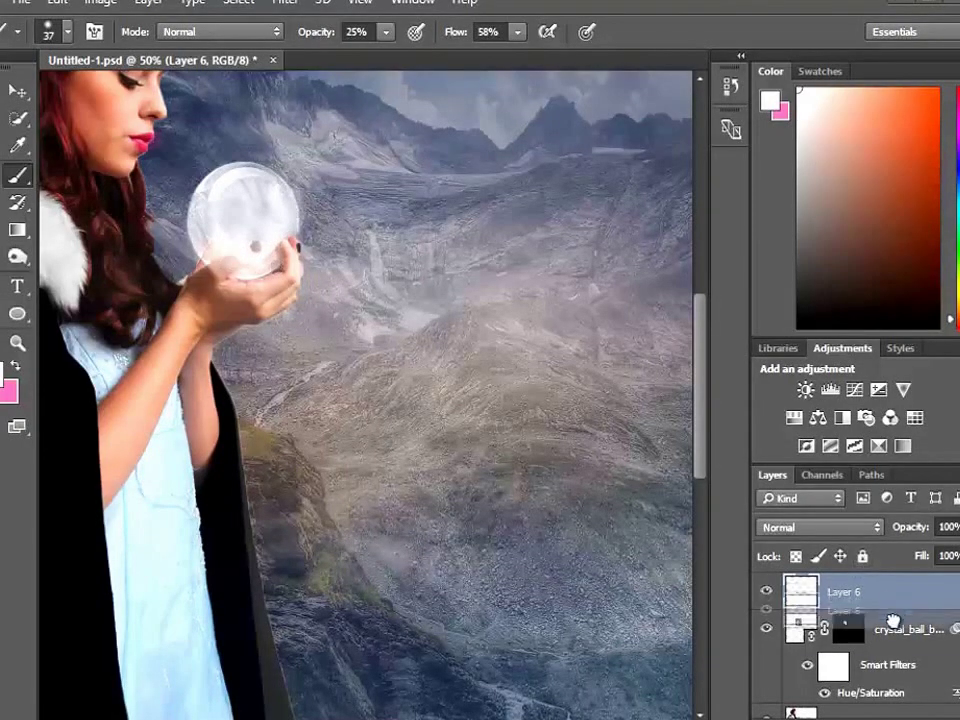
{"action": "left_click_drag", "start_coordinate": [889, 599], "coordinate": [895, 682]}
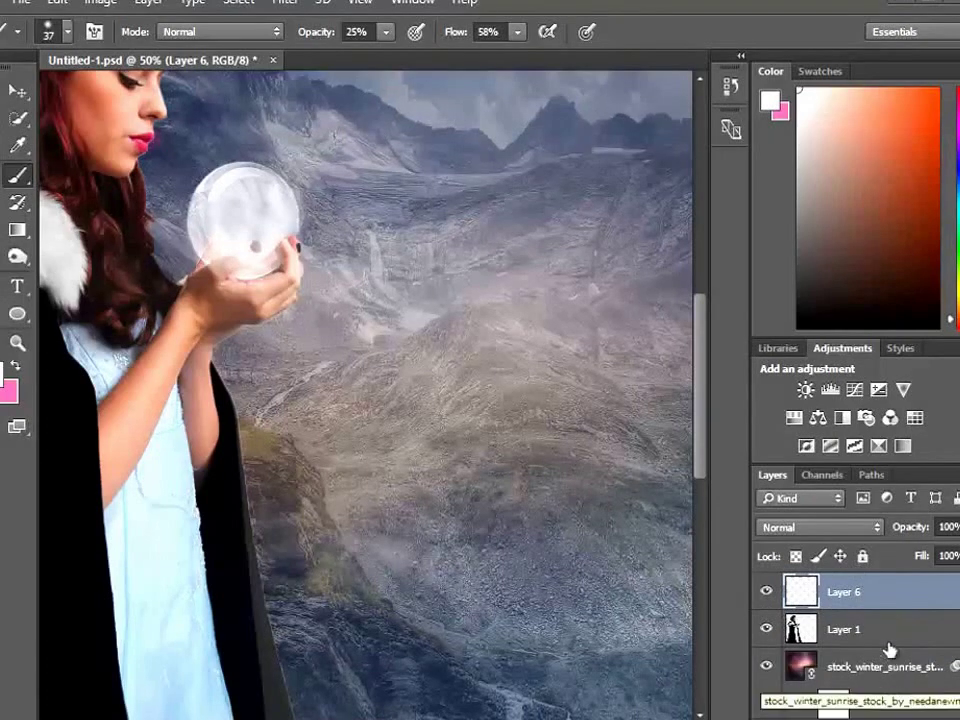
{"action": "left_click_drag", "start_coordinate": [878, 630], "coordinate": [875, 582]}
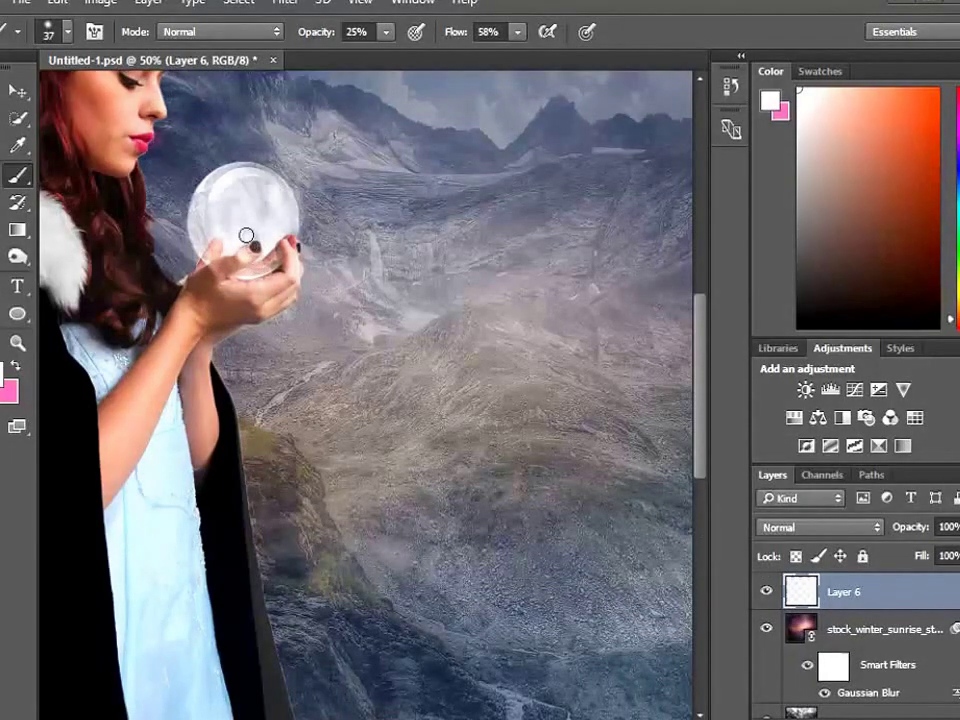
Undo the glow and repaint a soft white glow inside the ball.
{"action": "key", "text": "ctrl+z"}
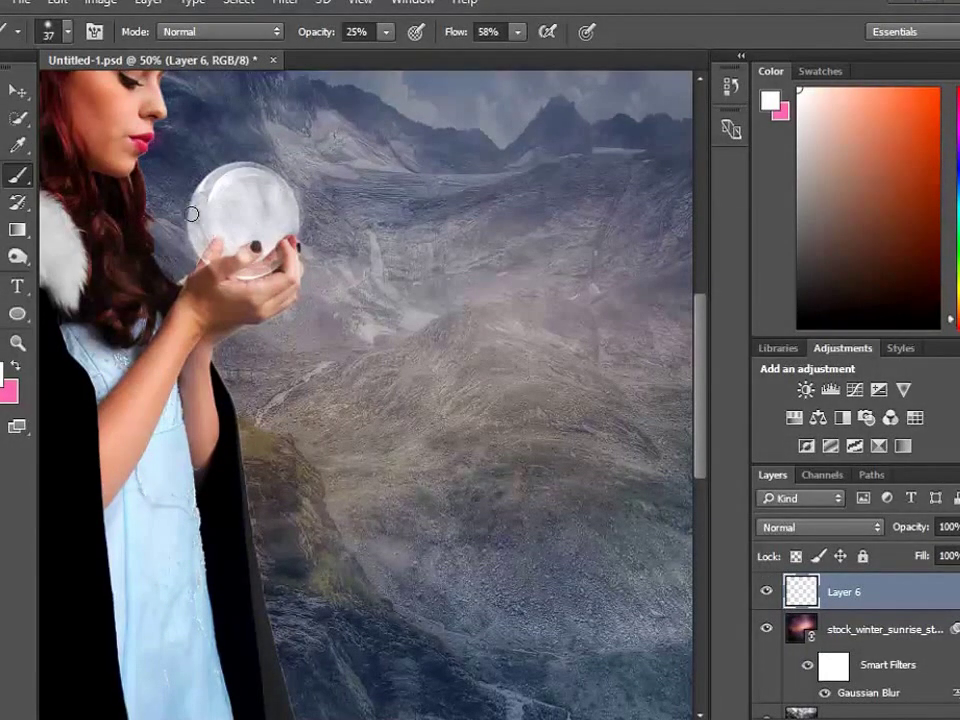
{"action": "left_click", "coordinate": [100, 3]}
{"action": "left_click", "coordinate": [72, 26]}
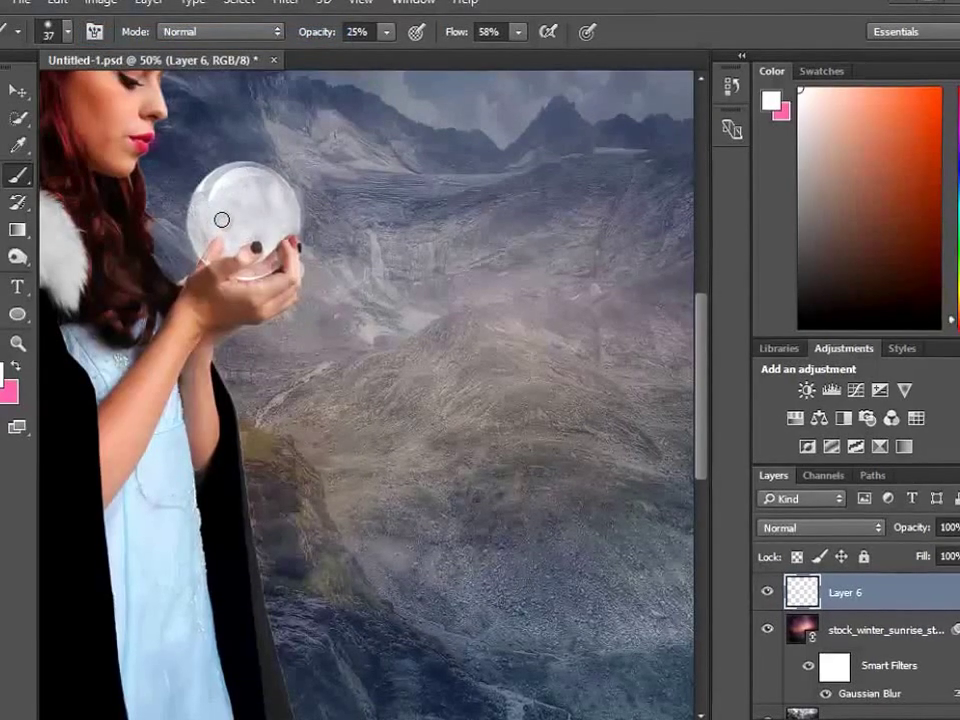
{"action": "left_click_drag", "start_coordinate": [219, 221], "coordinate": [256, 266]}
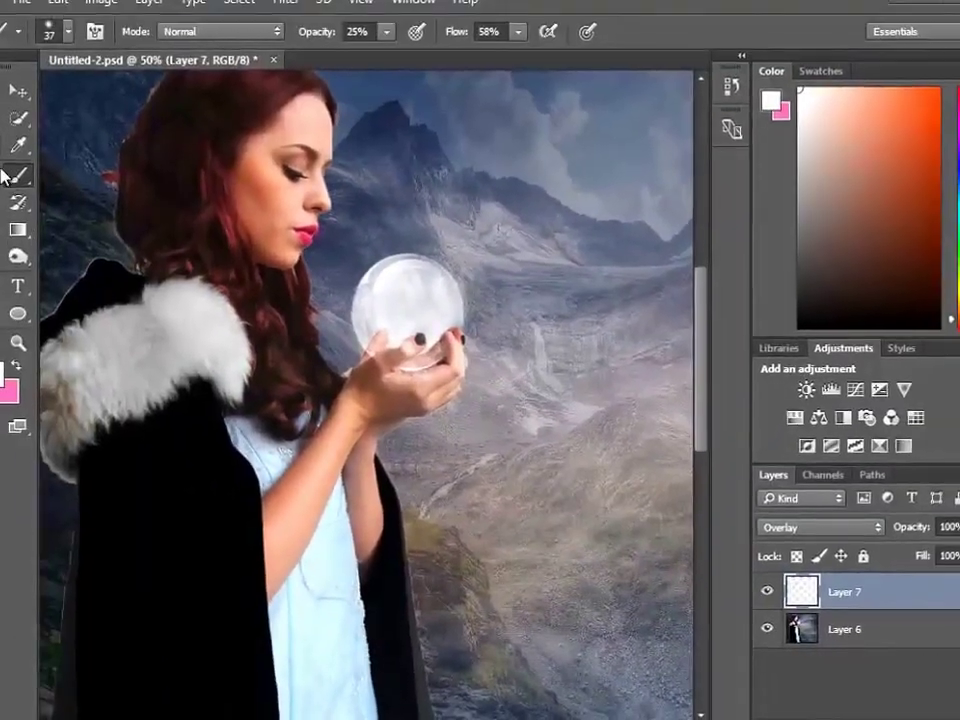
Set the foreground colour to 020202 and the brush opacity to about 26%.
{"action": "left_click", "coordinate": [15, 366]}
{"action": "left_click", "coordinate": [4, 374]}
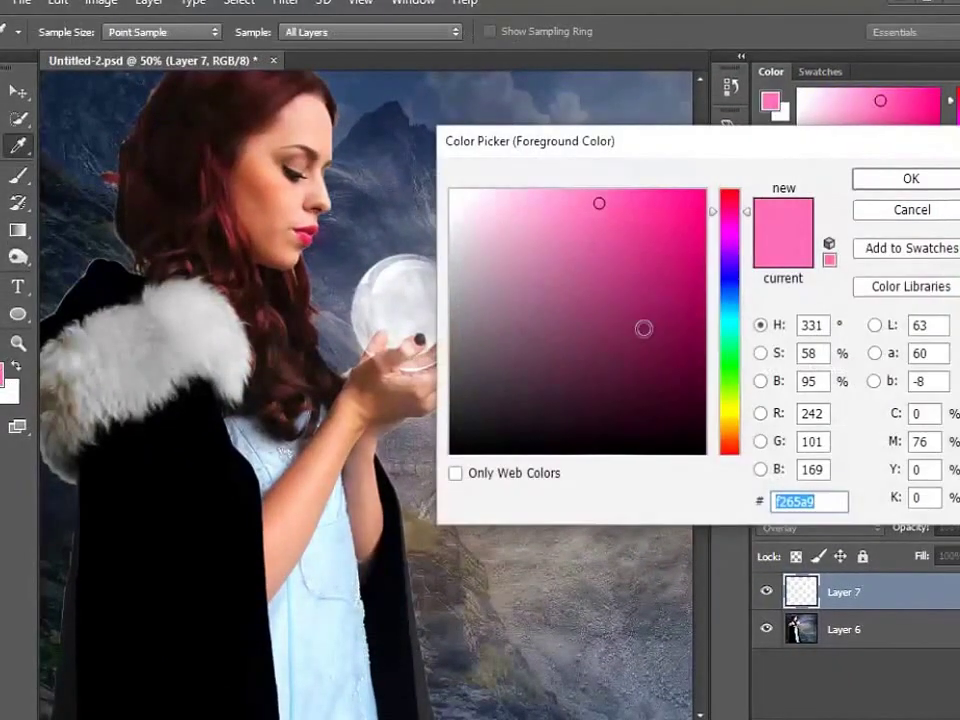
{"action": "left_click", "coordinate": [695, 450]}
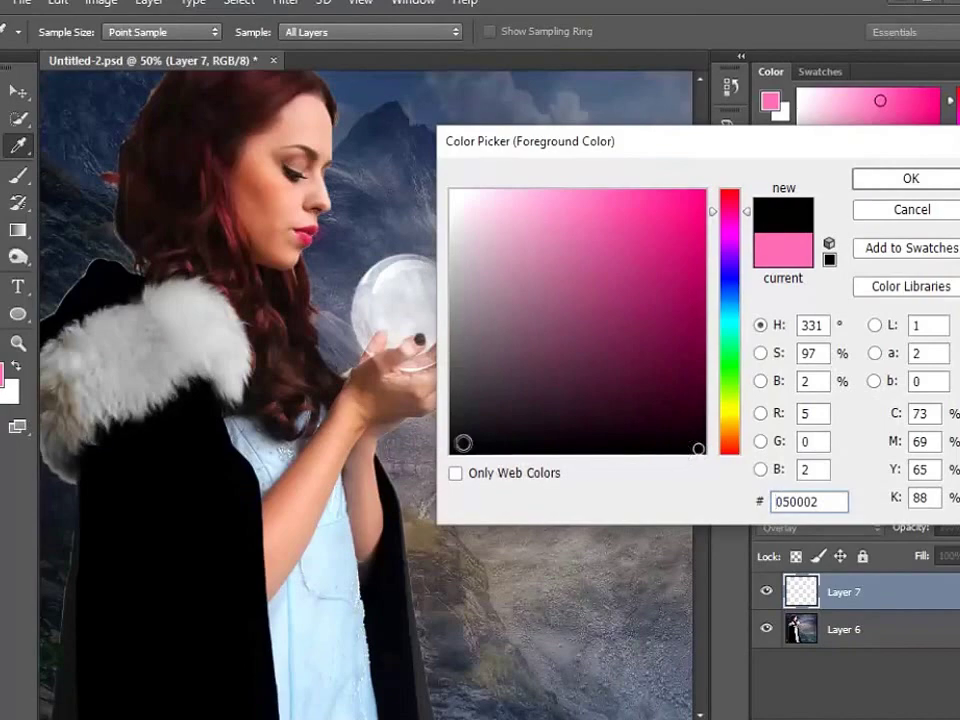
{"action": "left_click", "coordinate": [452, 451]}
{"action": "left_click", "coordinate": [903, 180]}
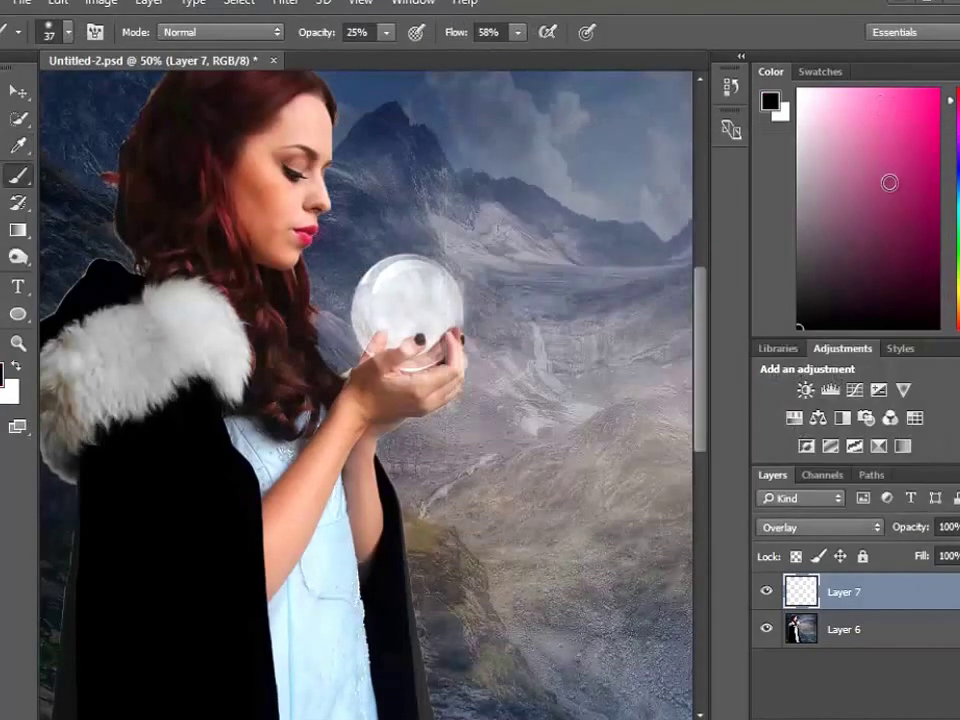
{"action": "left_click", "coordinate": [387, 34]}
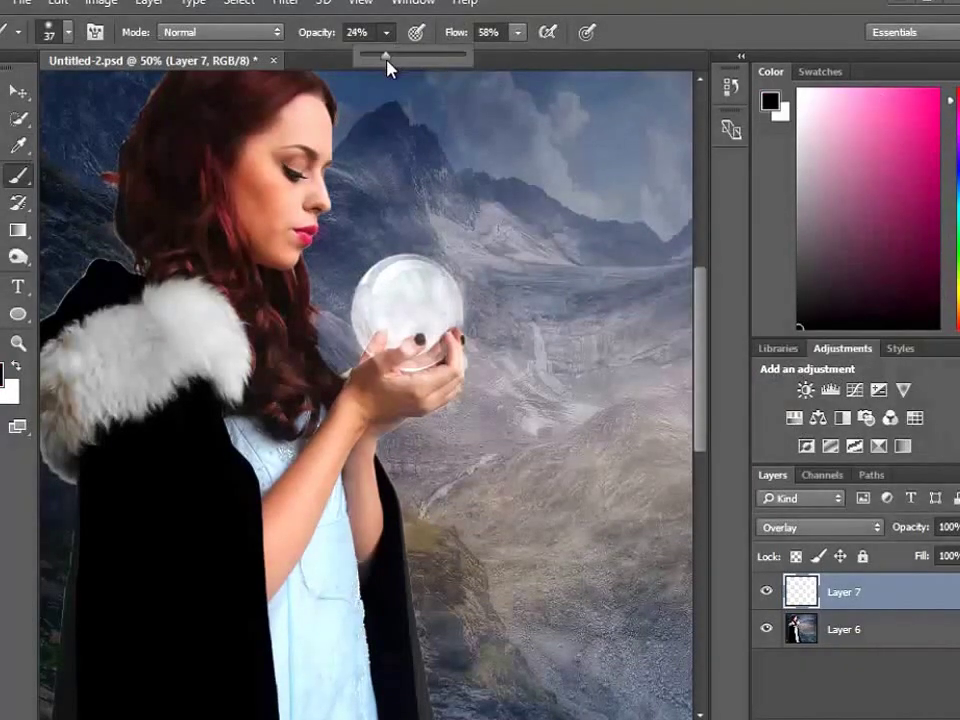
{"action": "left_click_drag", "start_coordinate": [390, 65], "coordinate": [391, 65]}
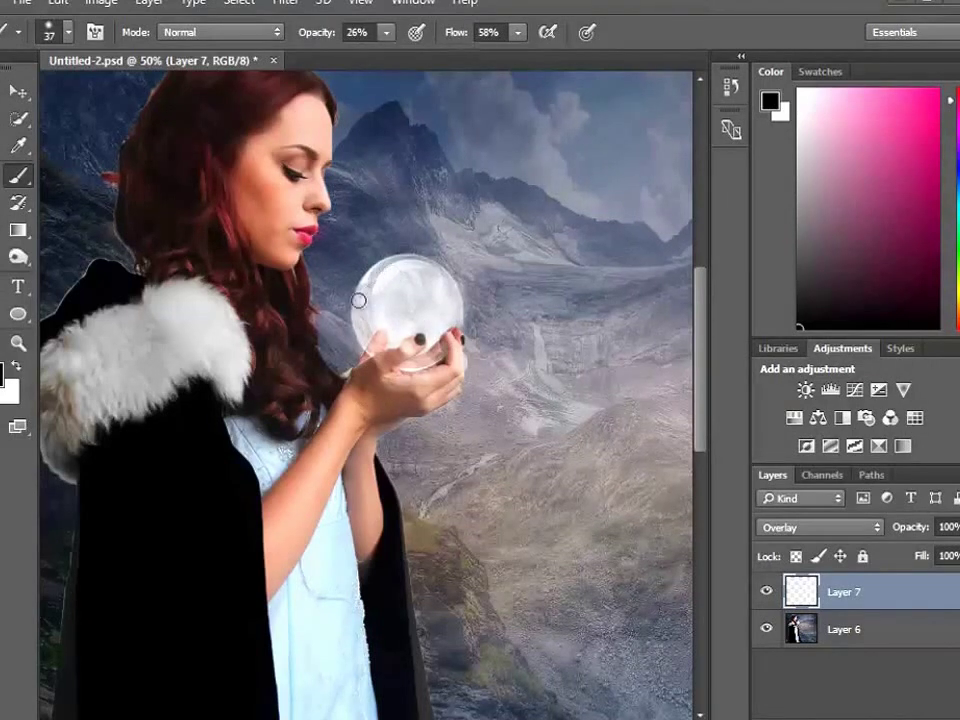
Paint soft strokes across the inside of the crystal ball to brighten the glass.
{"action": "left_click_drag", "start_coordinate": [358, 300], "coordinate": [407, 359]}
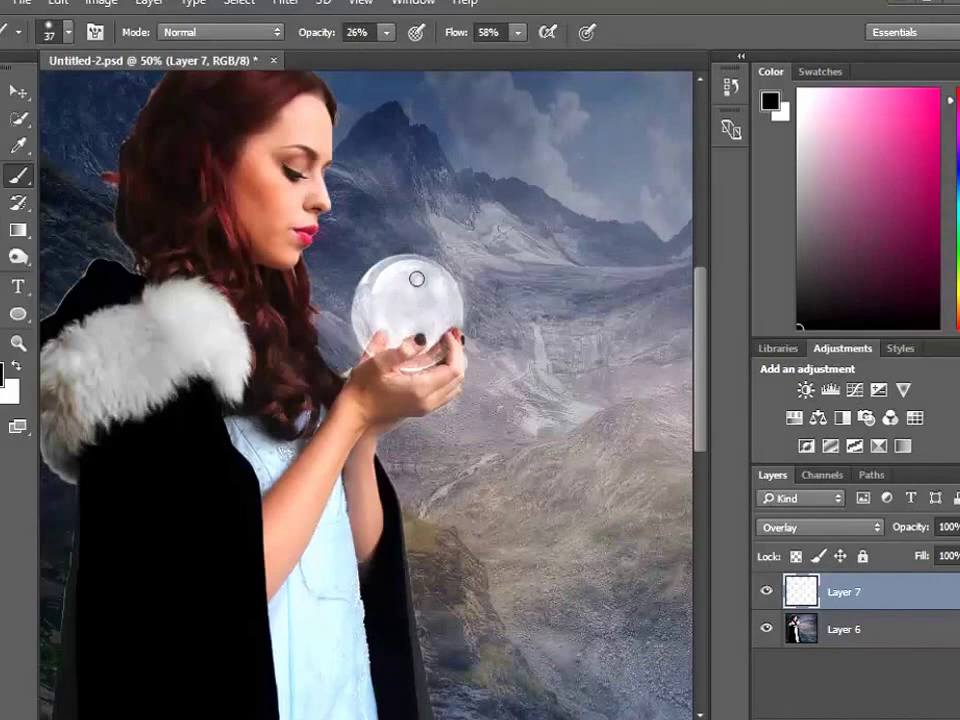
{"action": "mouse_move", "coordinate": [416, 279]}
{"action": "left_mouse_down"}
{"action": "mouse_move", "coordinate": [411, 300]}
{"action": "mouse_move", "coordinate": [439, 315]}
{"action": "mouse_move", "coordinate": [378, 310]}
{"action": "left_mouse_up"}
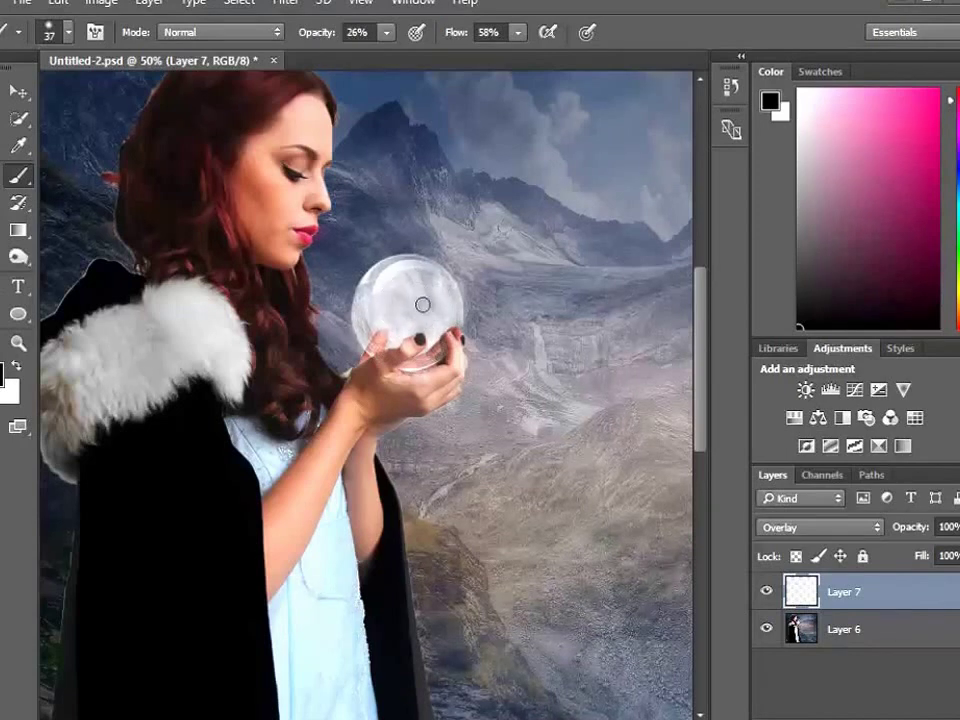
{"action": "left_click_drag", "start_coordinate": [422, 304], "coordinate": [365, 307]}
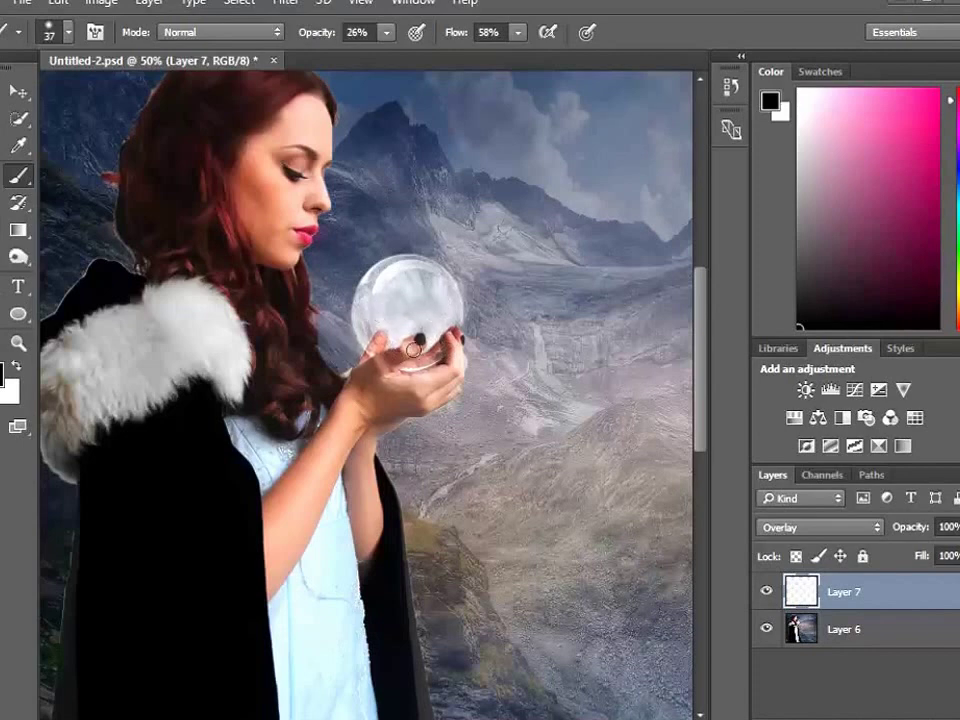
{"action": "mouse_move", "coordinate": [413, 349]}
{"action": "left_mouse_down"}
{"action": "mouse_move", "coordinate": [450, 300]}
{"action": "mouse_move", "coordinate": [407, 276]}
{"action": "left_mouse_up"}
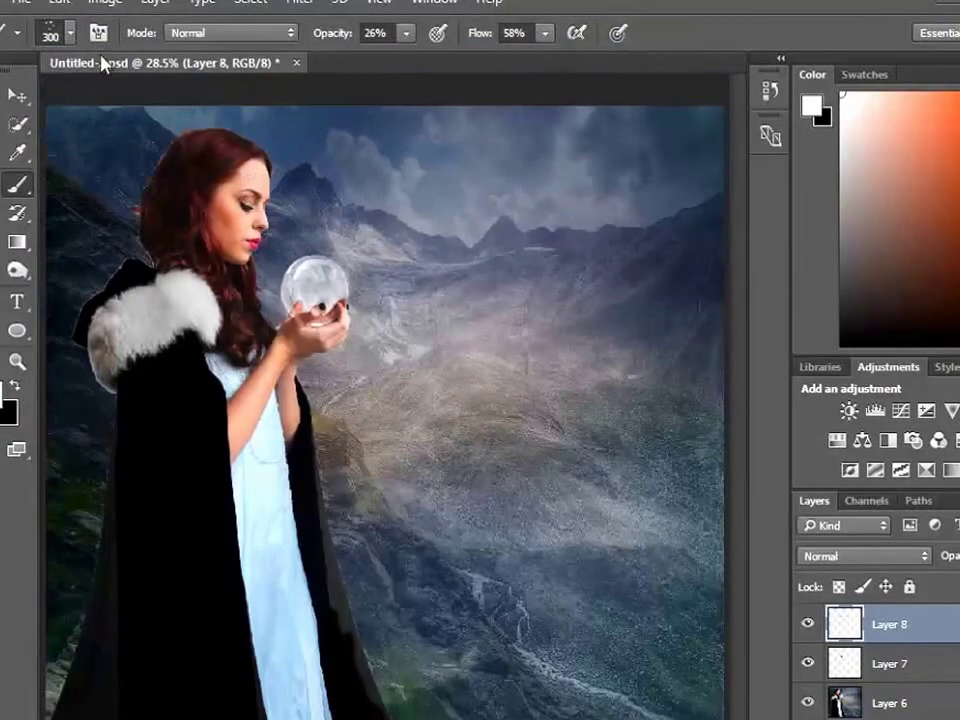
Set the scatter brush to 100 px and move snow Layer 8 between Layer 7 and Layer 6.
{"action": "left_click", "coordinate": [55, 33]}
{"action": "mouse_move", "coordinate": [90, 99]}
{"action": "left_mouse_down"}
{"action": "mouse_move", "coordinate": [133, 115]}
{"action": "mouse_move", "coordinate": [147, 107]}
{"action": "left_mouse_up"}
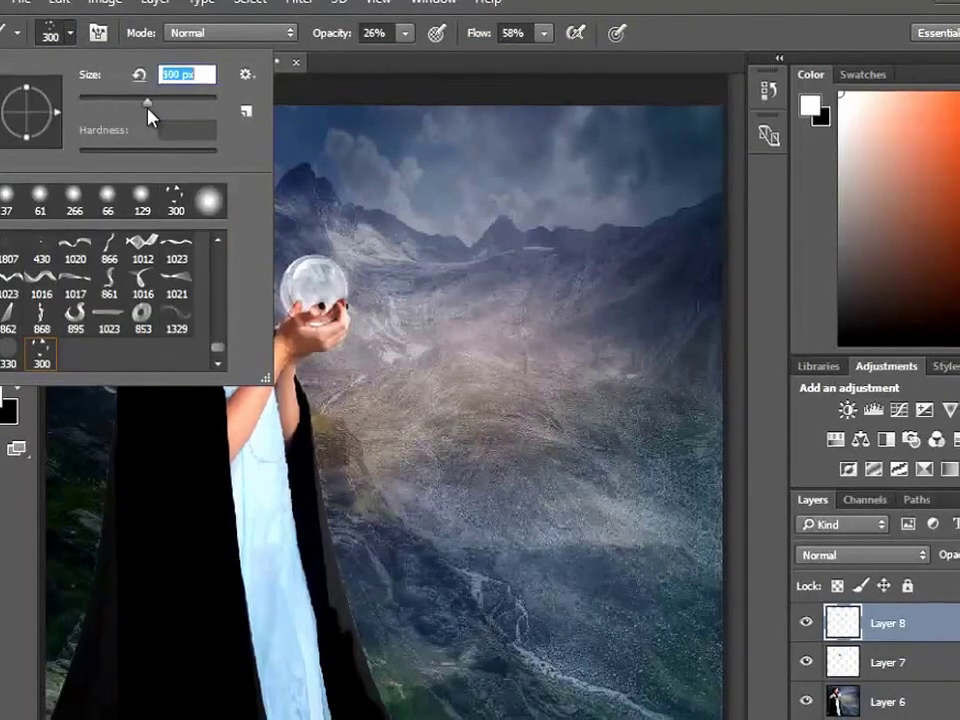
{"action": "key", "text": "Return"}
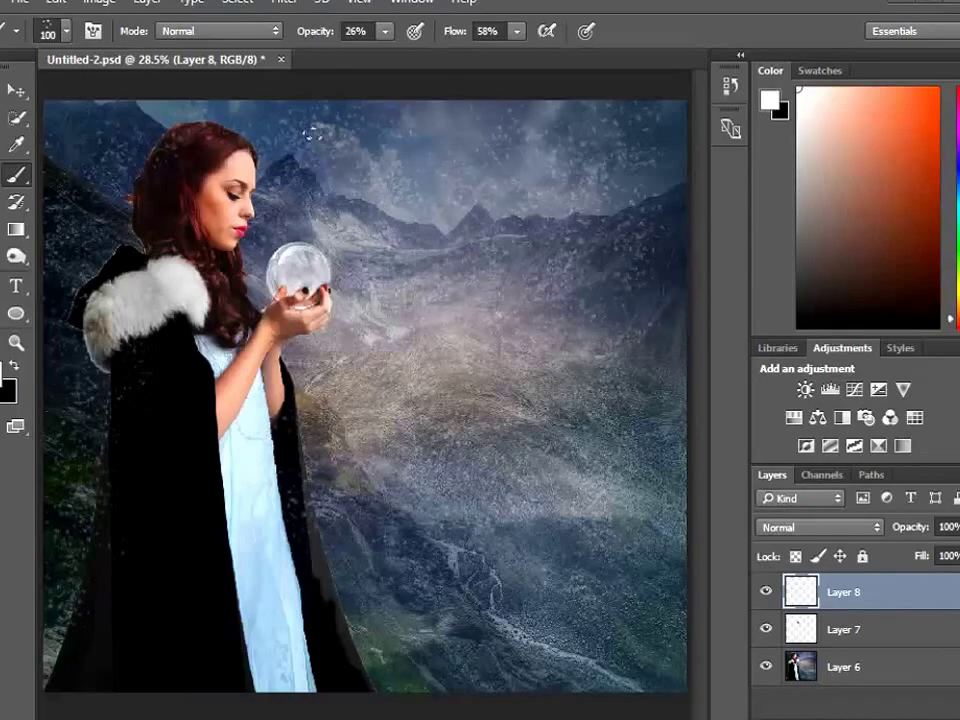
{"action": "mouse_move", "coordinate": [913, 601]}
{"action": "left_mouse_down"}
{"action": "mouse_move", "coordinate": [893, 693]}
{"action": "mouse_move", "coordinate": [882, 628]}
{"action": "left_mouse_up"}
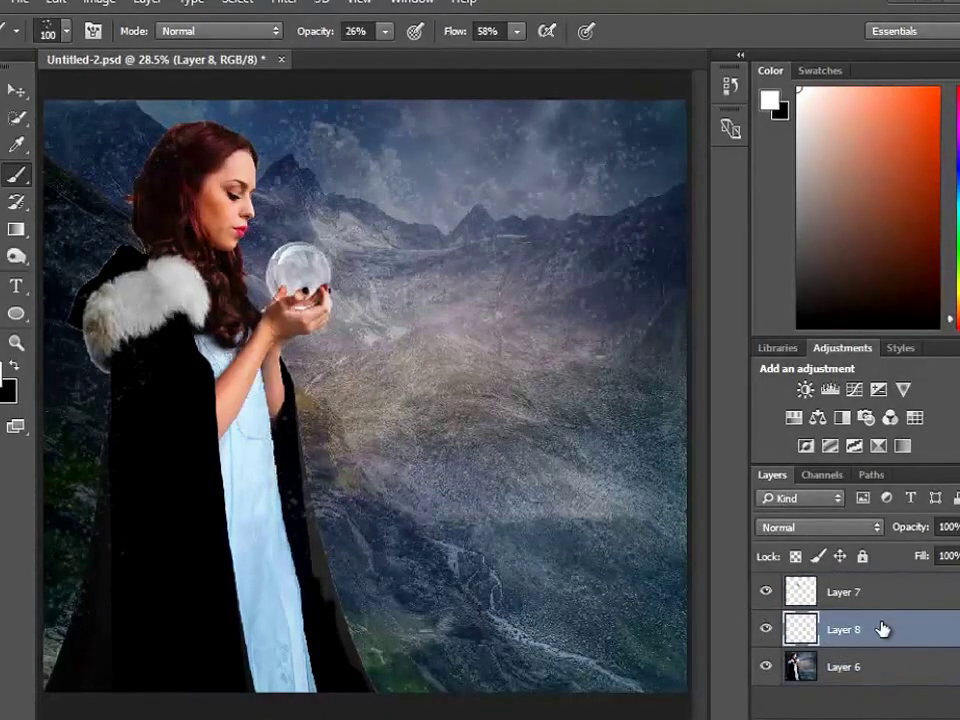
Undo and redo to keep the snow layer between Layer 7 and Layer 6.
{"action": "left_click", "coordinate": [58, 5]}
{"action": "left_click", "coordinate": [110, 37]}
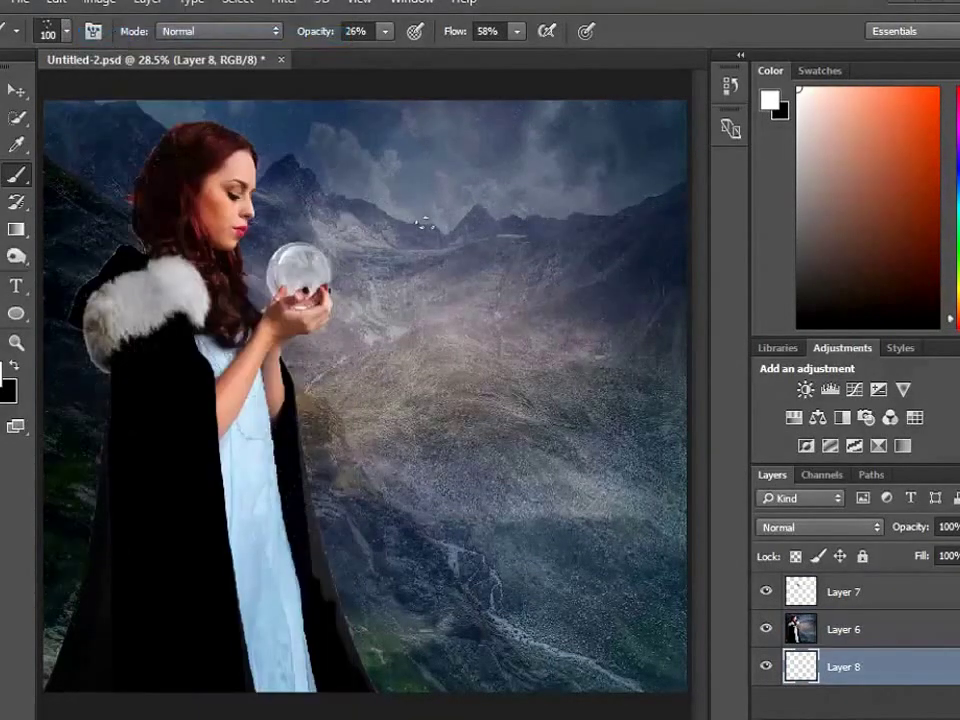
{"action": "key", "text": "ctrl+shift+z"}
Apply a Motion Blur at 30° angle and 23 px distance to Layer 8.
{"action": "left_click", "coordinate": [284, 3]}
{"action": "mouse_move", "coordinate": [294, 228]}
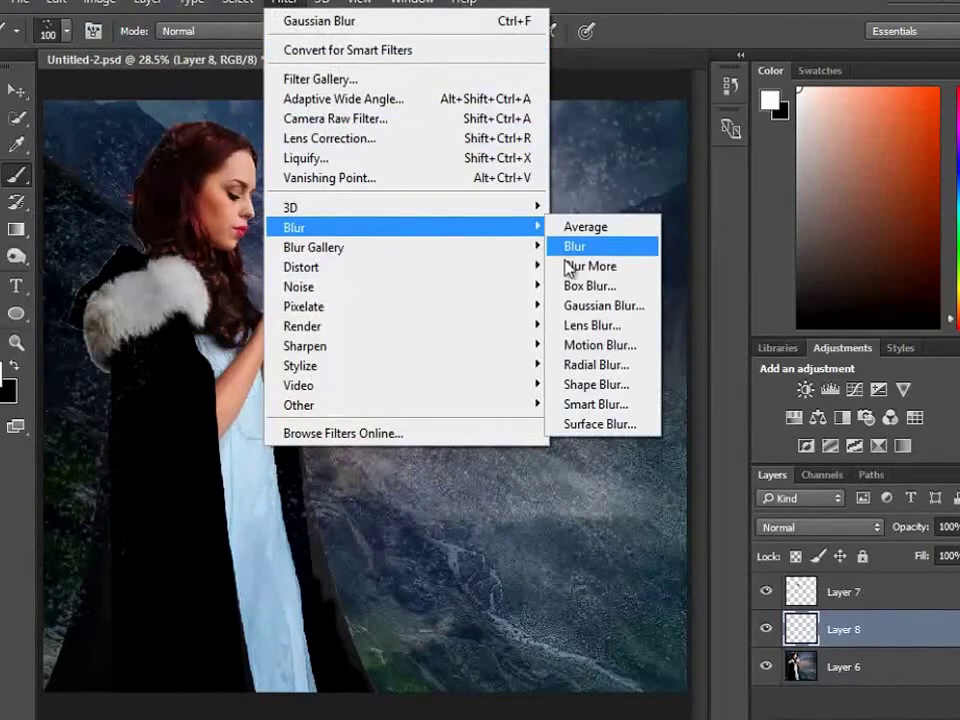
{"action": "left_click", "coordinate": [600, 345]}
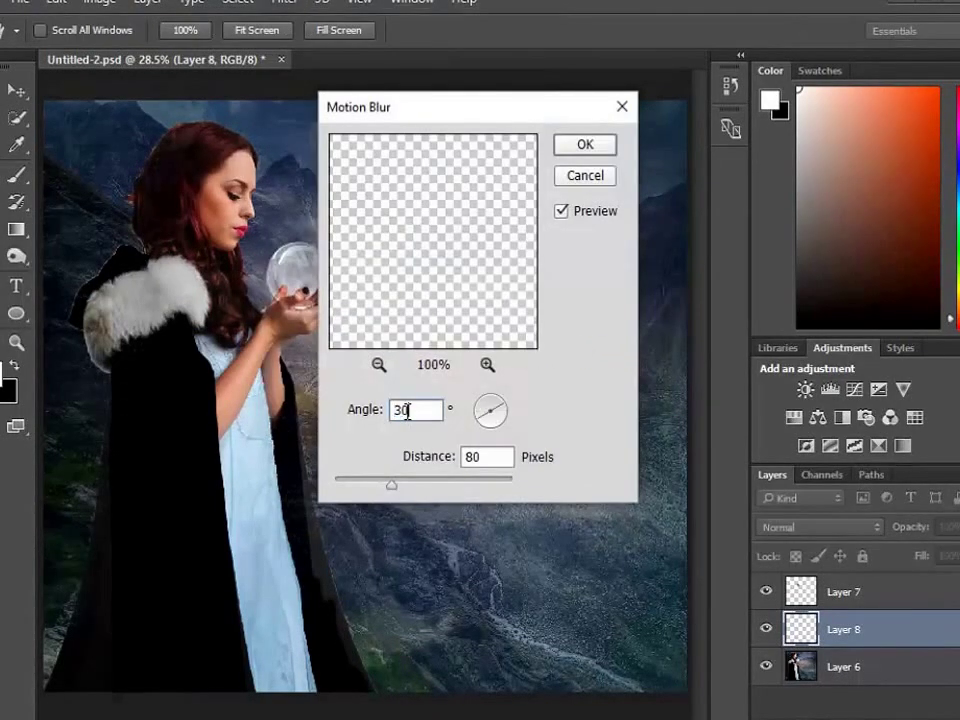
{"action": "left_click_drag", "start_coordinate": [379, 470], "coordinate": [358, 495]}
{"action": "left_click", "coordinate": [585, 144]}
{"action": "key", "text": "b"}
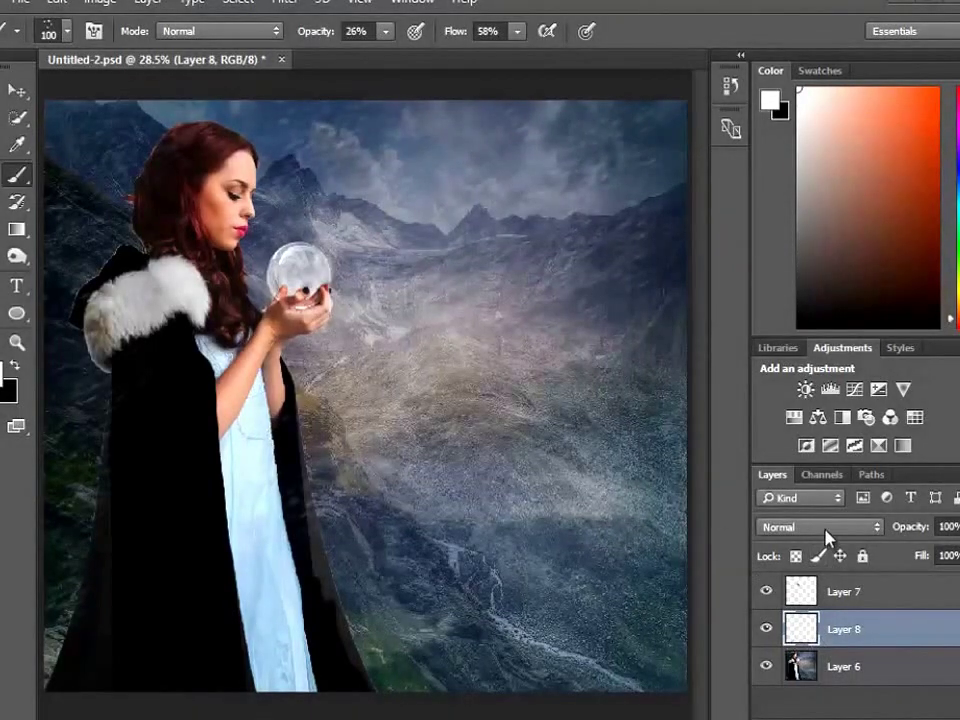
{"action": "left_click", "coordinate": [822, 527]}
{"action": "left_click", "coordinate": [819, 322]}
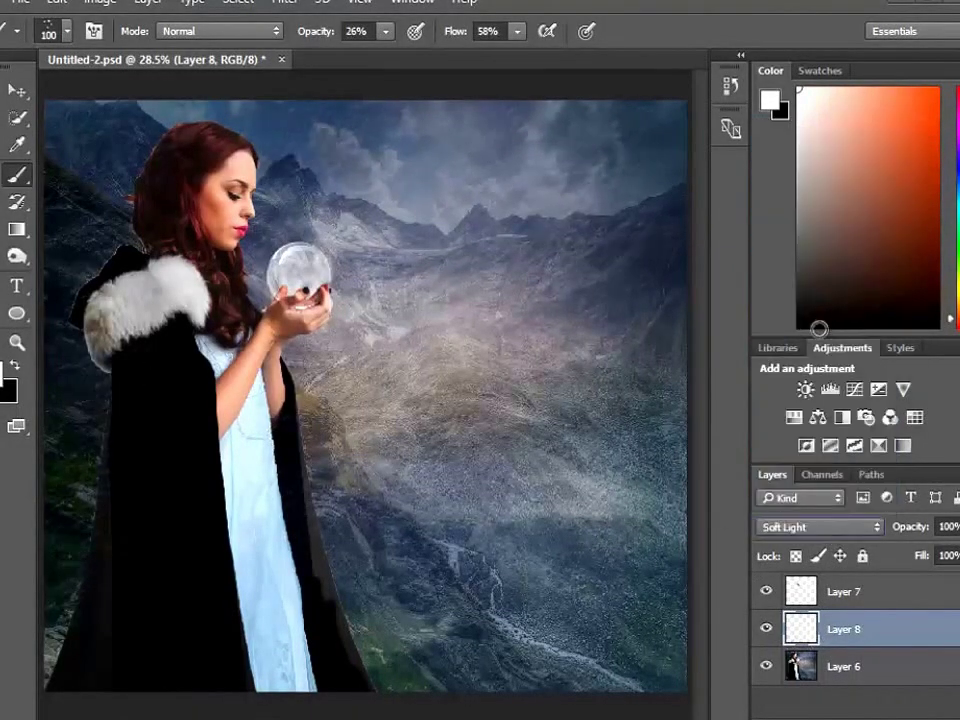
{"action": "left_click", "coordinate": [820, 527]}
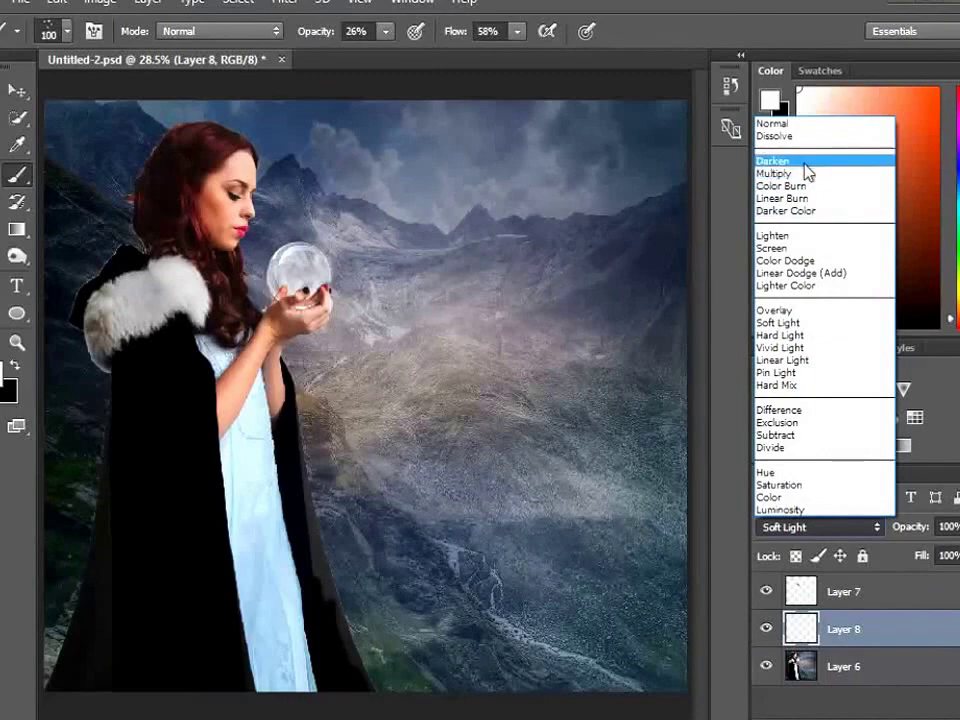
{"action": "left_click", "coordinate": [806, 172]}
{"action": "left_click", "coordinate": [815, 527]}
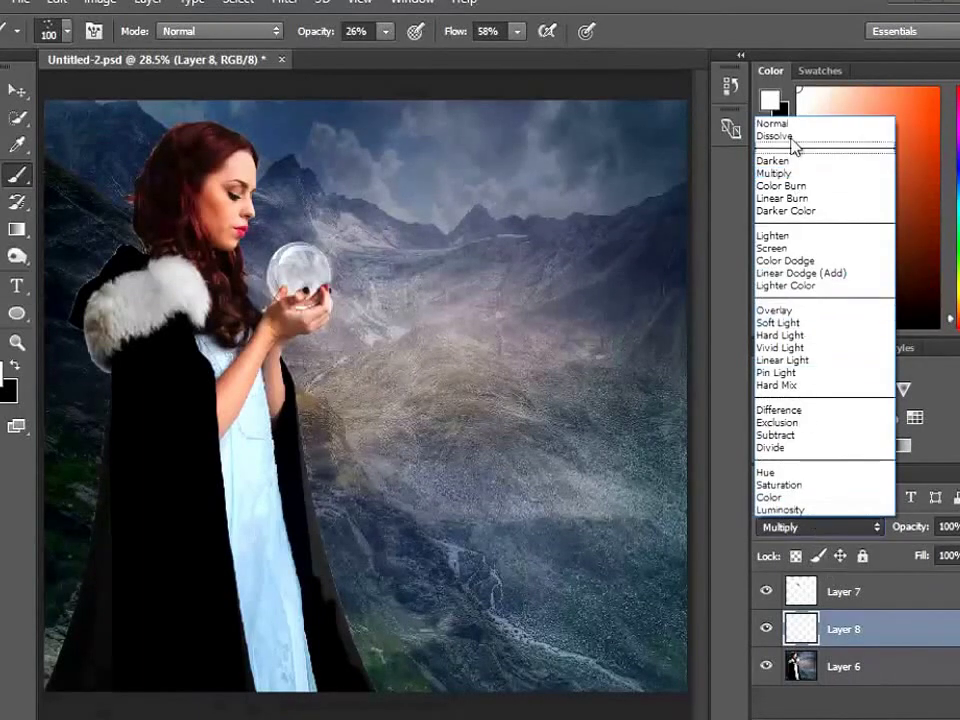
{"action": "left_click", "coordinate": [806, 135]}
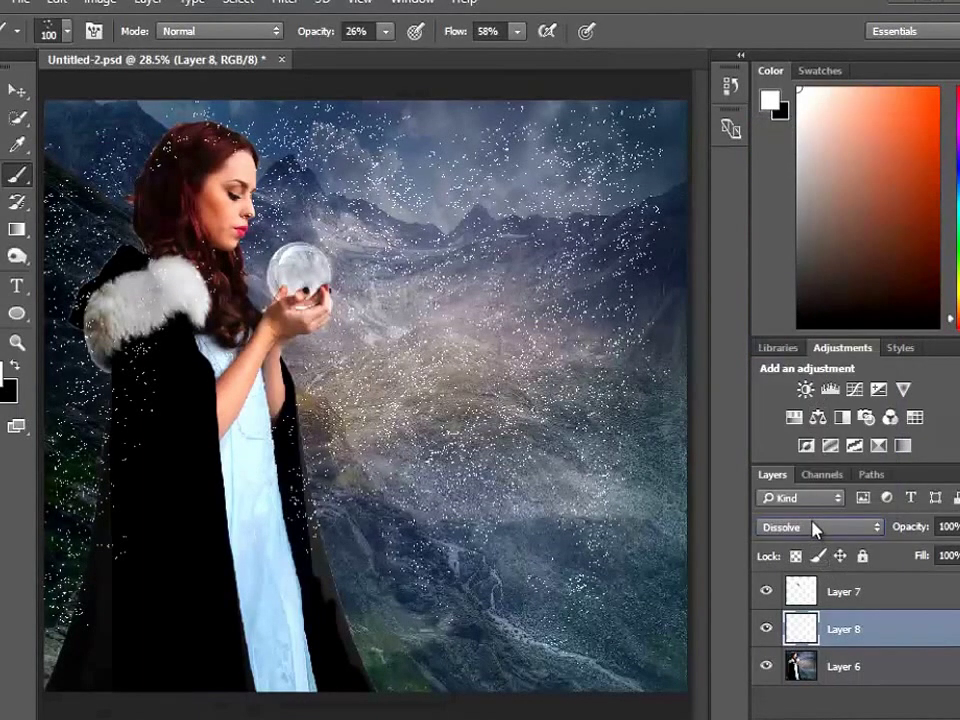
{"action": "left_click", "coordinate": [815, 527]}
{"action": "left_click", "coordinate": [806, 122]}
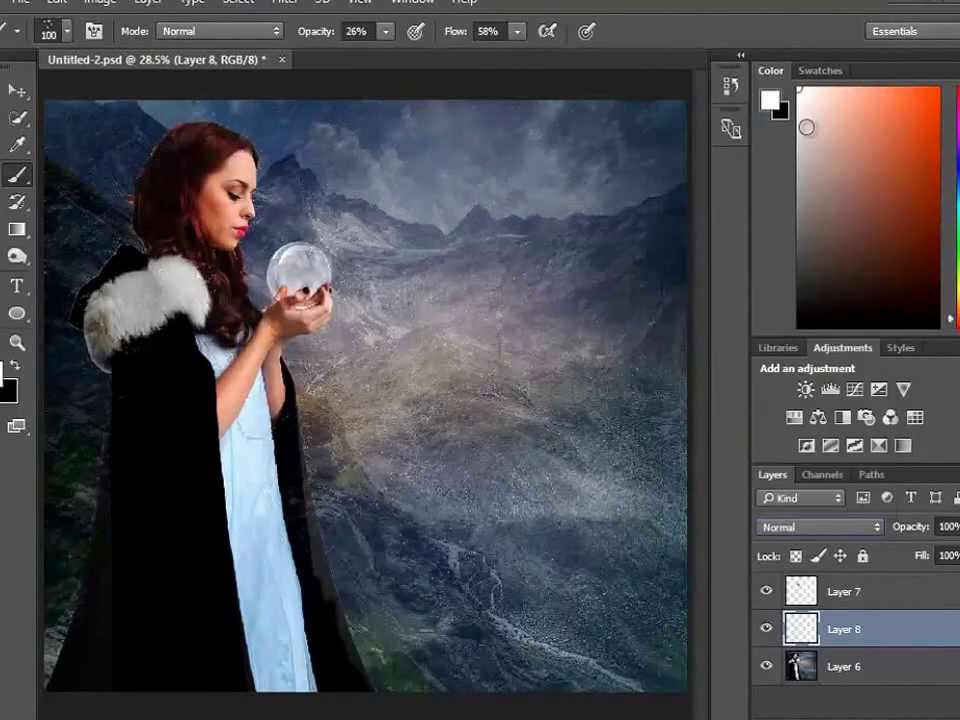
Raise the snow layer's Brightness/Contrast brightness to 20.
{"action": "left_click", "coordinate": [100, 2]}
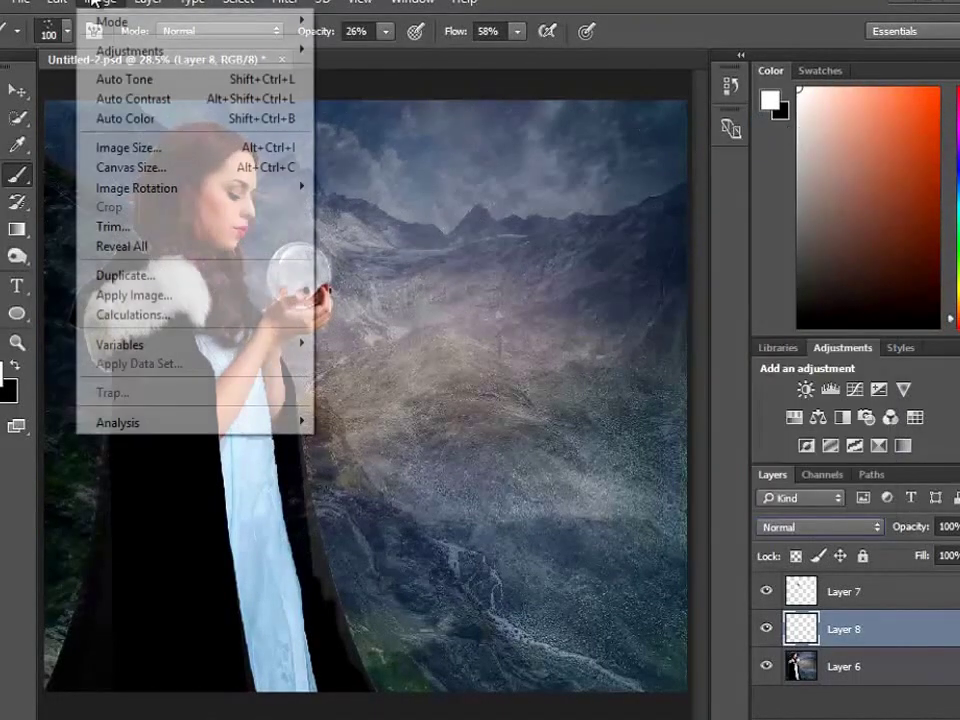
{"action": "left_click", "coordinate": [392, 28]}
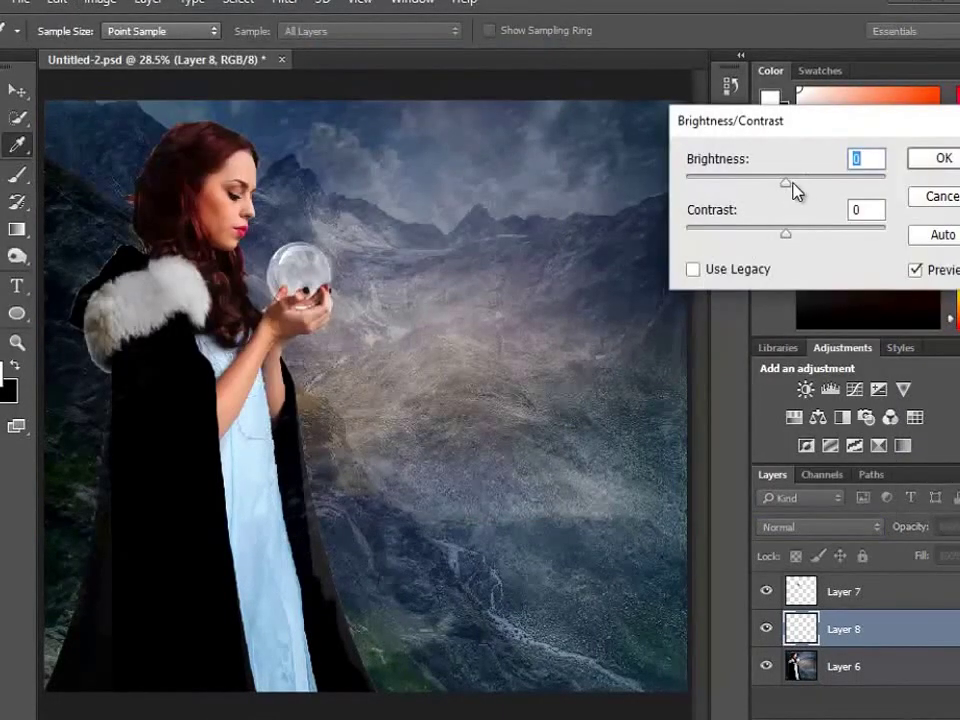
{"action": "left_click_drag", "start_coordinate": [845, 181], "coordinate": [804, 188]}
{"action": "key", "text": "Tab"}
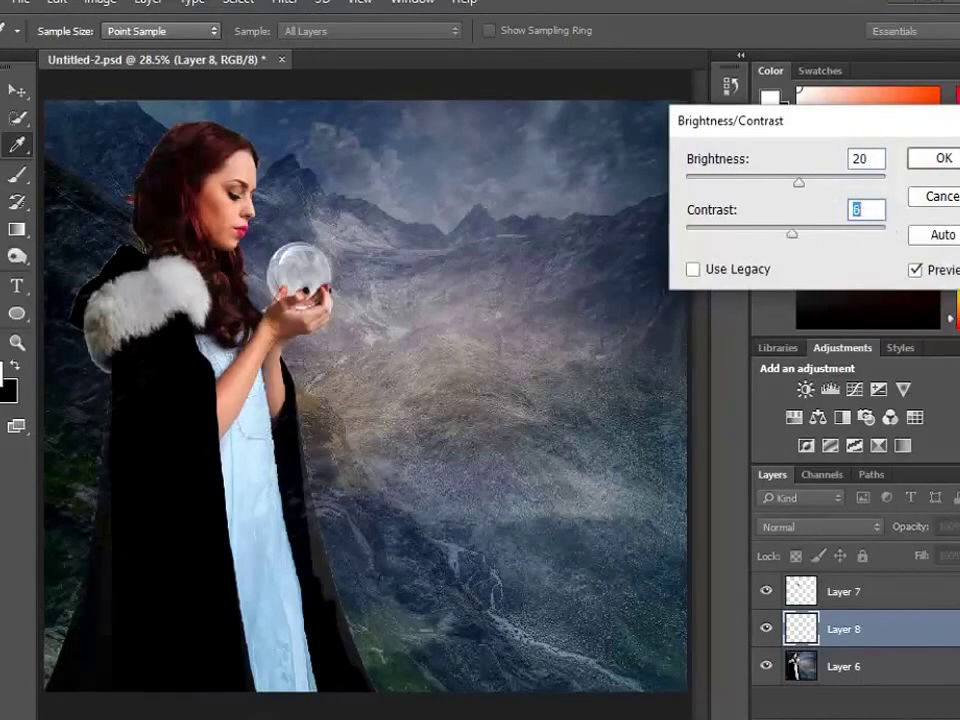
{"action": "key", "text": "Return"}
{"action": "key", "text": "b"}
Apply Hue/Saturation to the snow with hue +11, saturation +8, lightness 0.
{"action": "left_click", "coordinate": [57, 3]}
{"action": "left_click", "coordinate": [62, 3]}
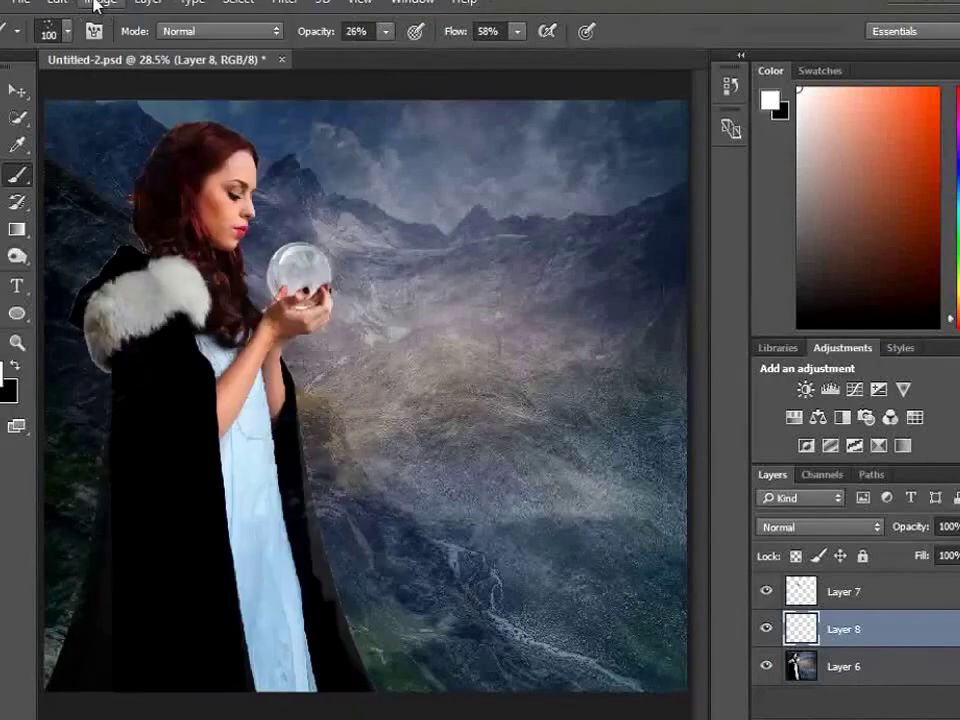
{"action": "left_click", "coordinate": [100, 3]}
{"action": "left_click", "coordinate": [450, 216]}
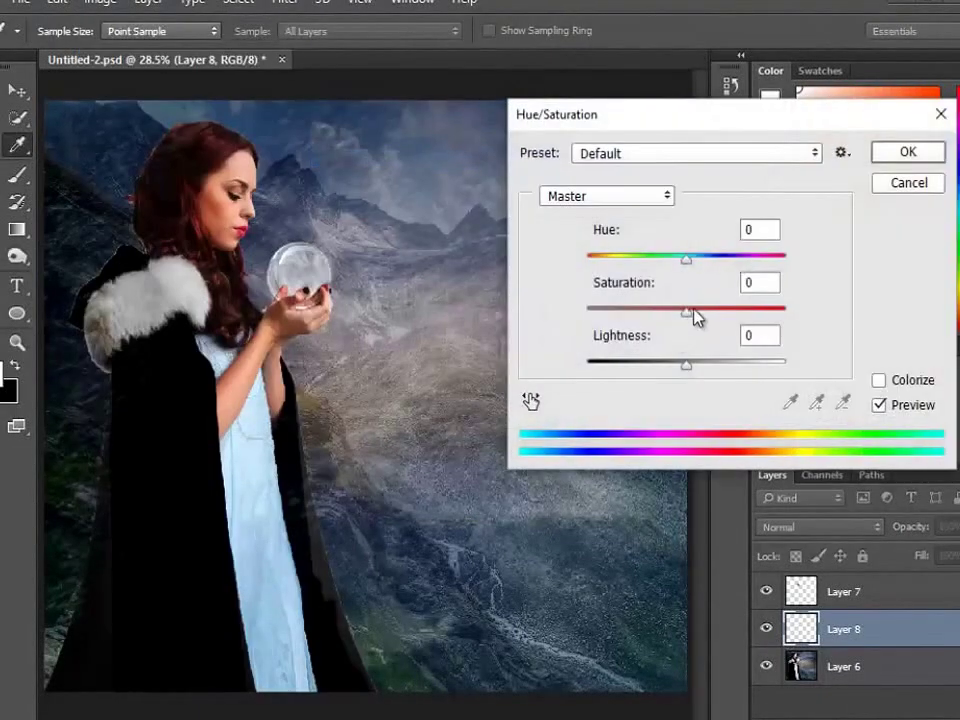
{"action": "mouse_move", "coordinate": [690, 312]}
{"action": "left_mouse_down"}
{"action": "mouse_move", "coordinate": [755, 312]}
{"action": "mouse_move", "coordinate": [694, 311]}
{"action": "left_mouse_up"}
{"action": "left_click_drag", "start_coordinate": [688, 258], "coordinate": [698, 262]}
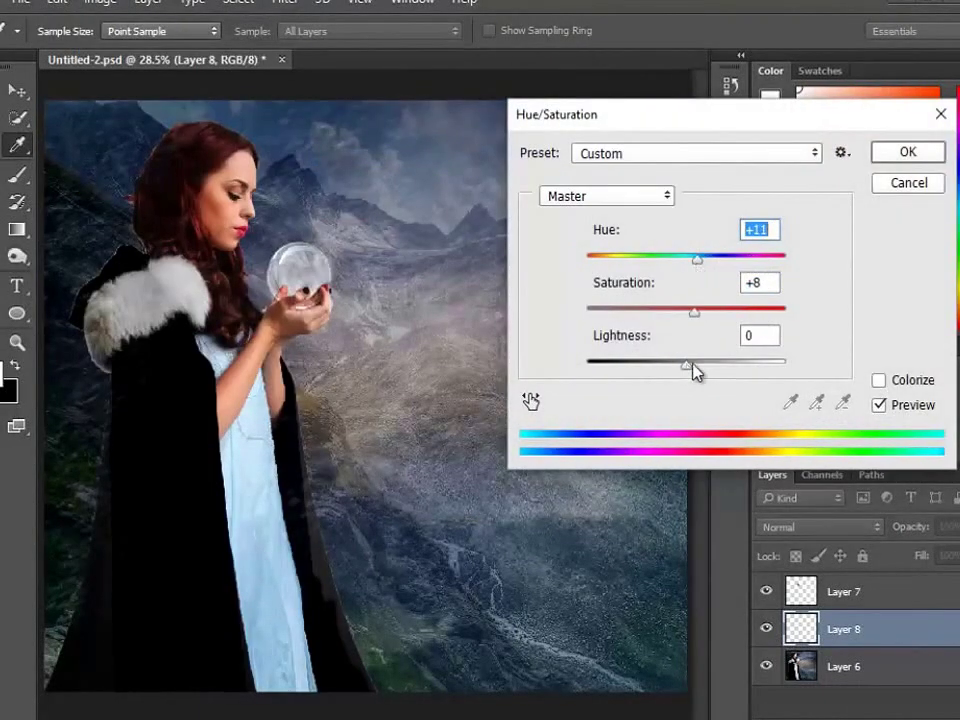
{"action": "mouse_move", "coordinate": [697, 372]}
{"action": "left_mouse_down"}
{"action": "mouse_move", "coordinate": [724, 369]}
{"action": "mouse_move", "coordinate": [688, 375]}
{"action": "left_mouse_up"}
{"action": "left_click", "coordinate": [885, 185]}
Confirm the Hue/Saturation change, then Merge Down Layer 7 and Merge Visible.
{"action": "key", "text": "b"}
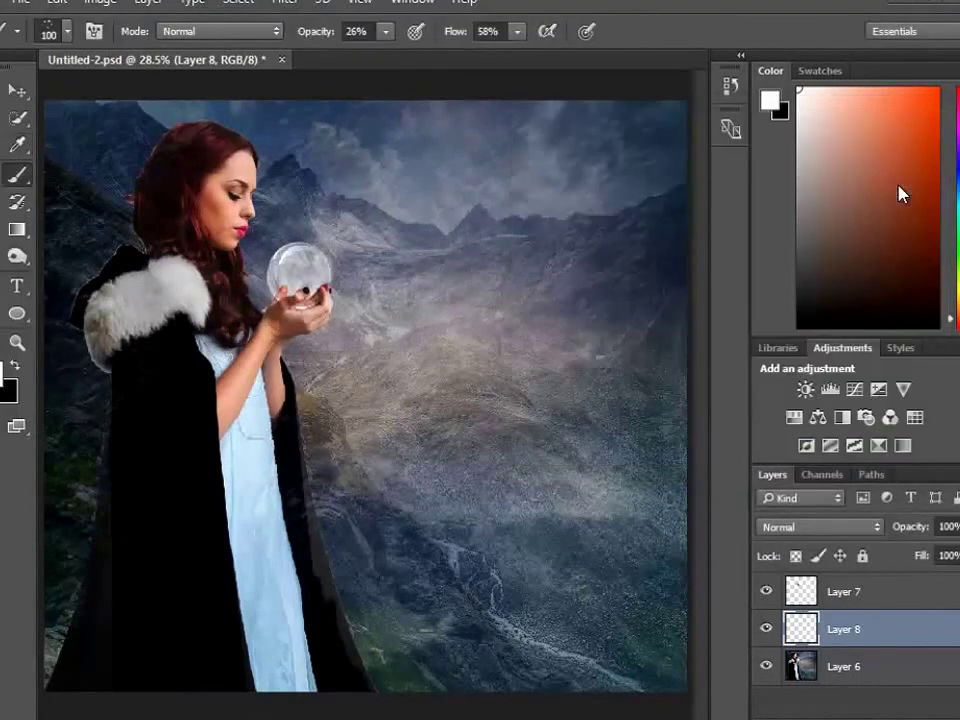
{"action": "left_click", "coordinate": [843, 666]}
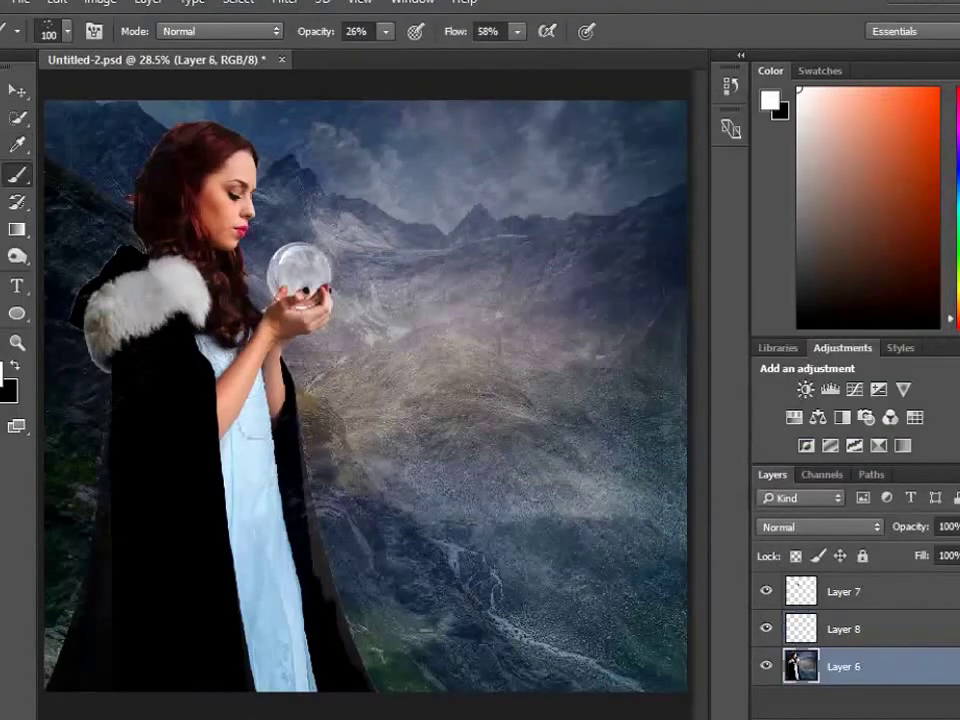
{"action": "right_click", "coordinate": [858, 597]}
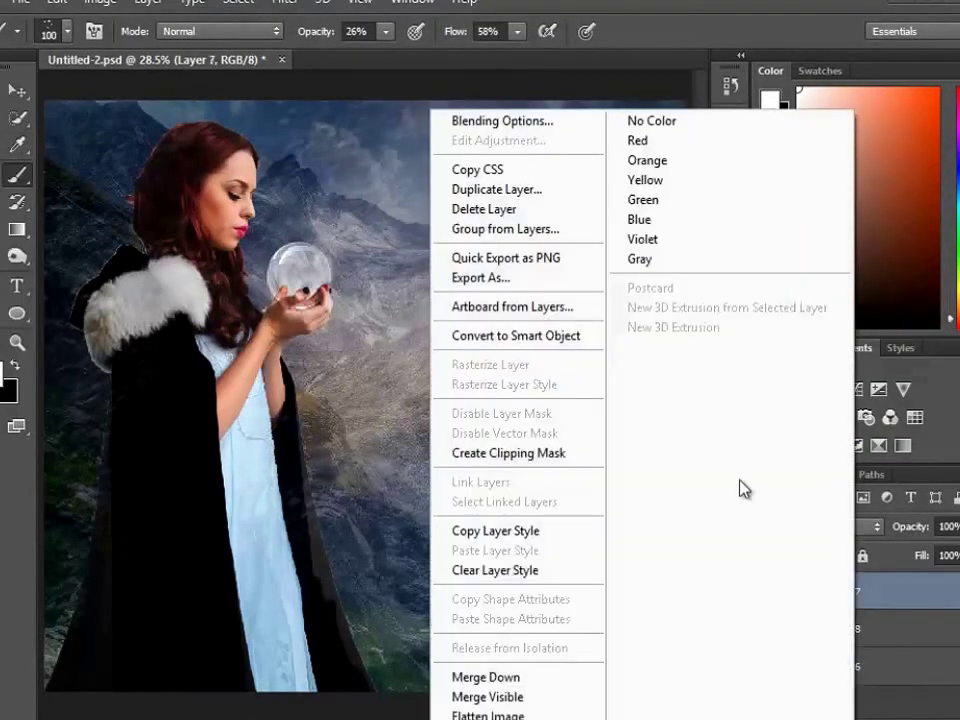
{"action": "left_click", "coordinate": [570, 680]}
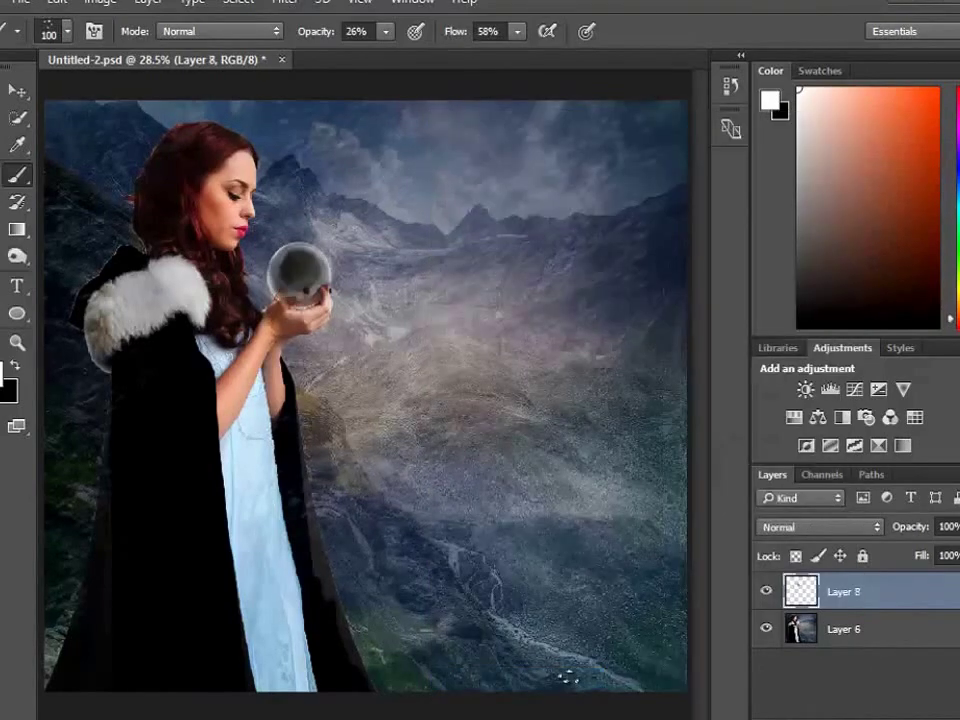
{"action": "right_click", "coordinate": [838, 600]}
{"action": "left_click", "coordinate": [470, 700]}
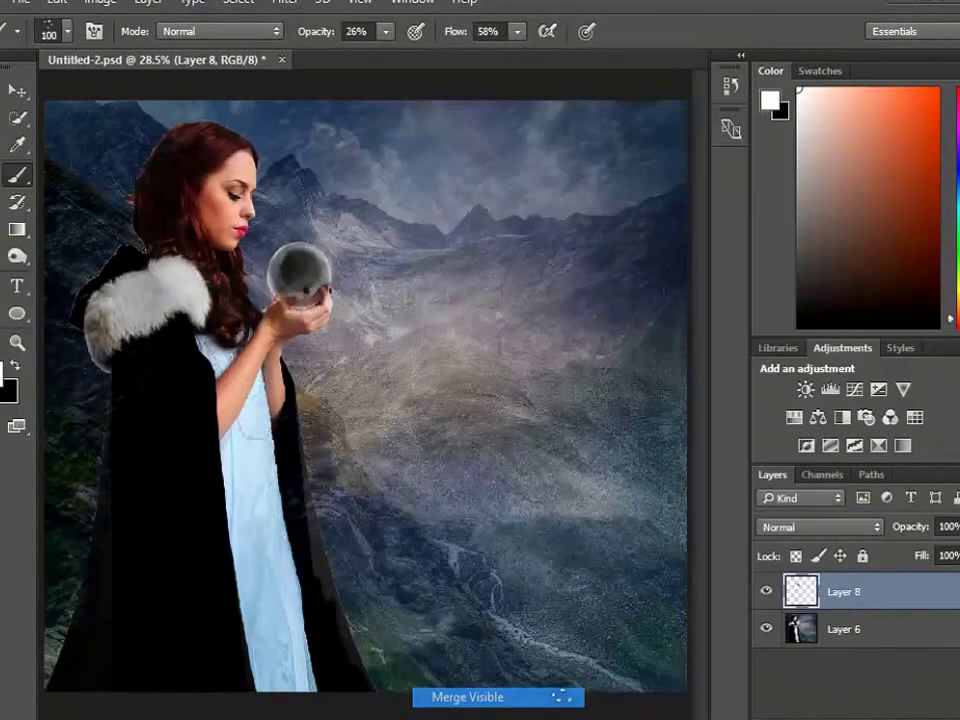
Undo both merges and add a new empty layer above Layer 7.
{"action": "left_click", "coordinate": [57, 3]}
{"action": "left_click", "coordinate": [85, 33]}
{"action": "left_click", "coordinate": [60, 4]}
{"action": "left_click", "coordinate": [85, 33]}
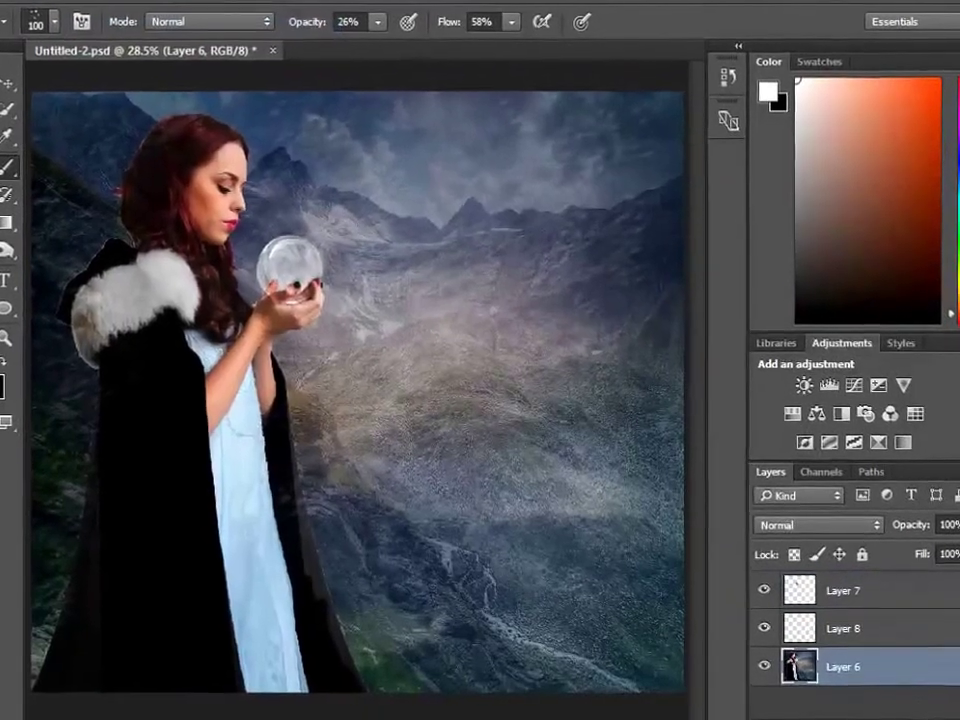
{"action": "left_click", "coordinate": [855, 592]}
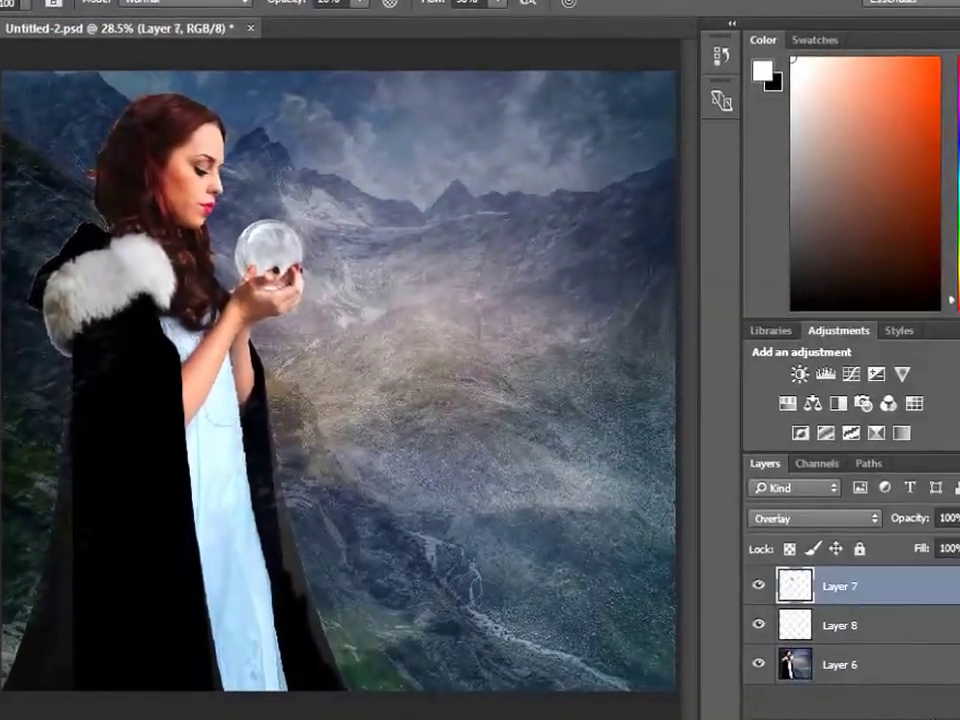
{"action": "key", "text": "ctrl+shift+alt+n"}
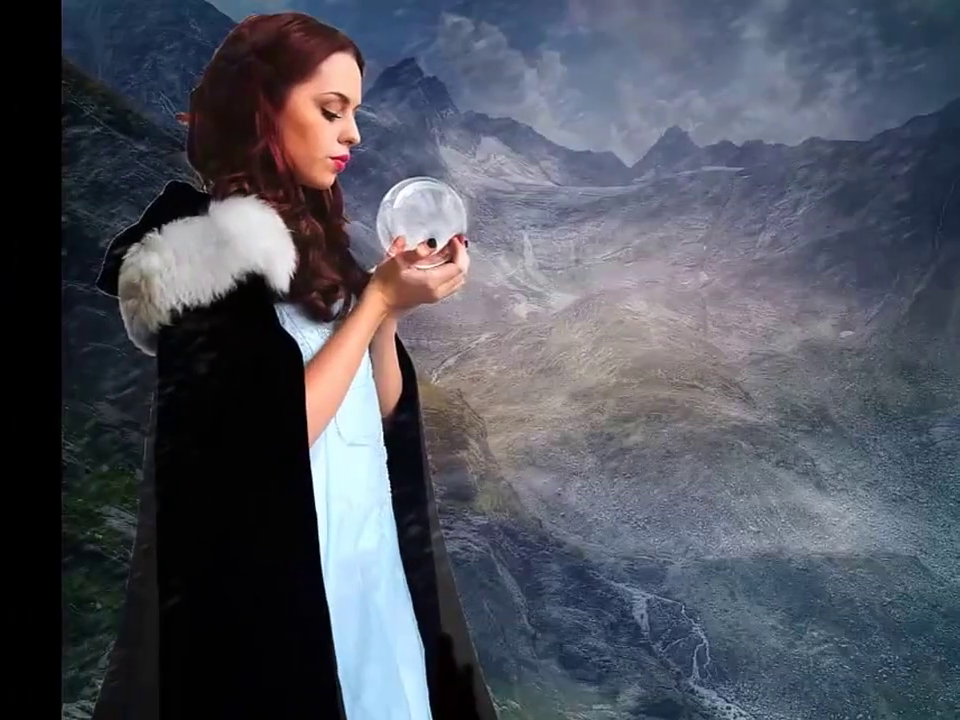